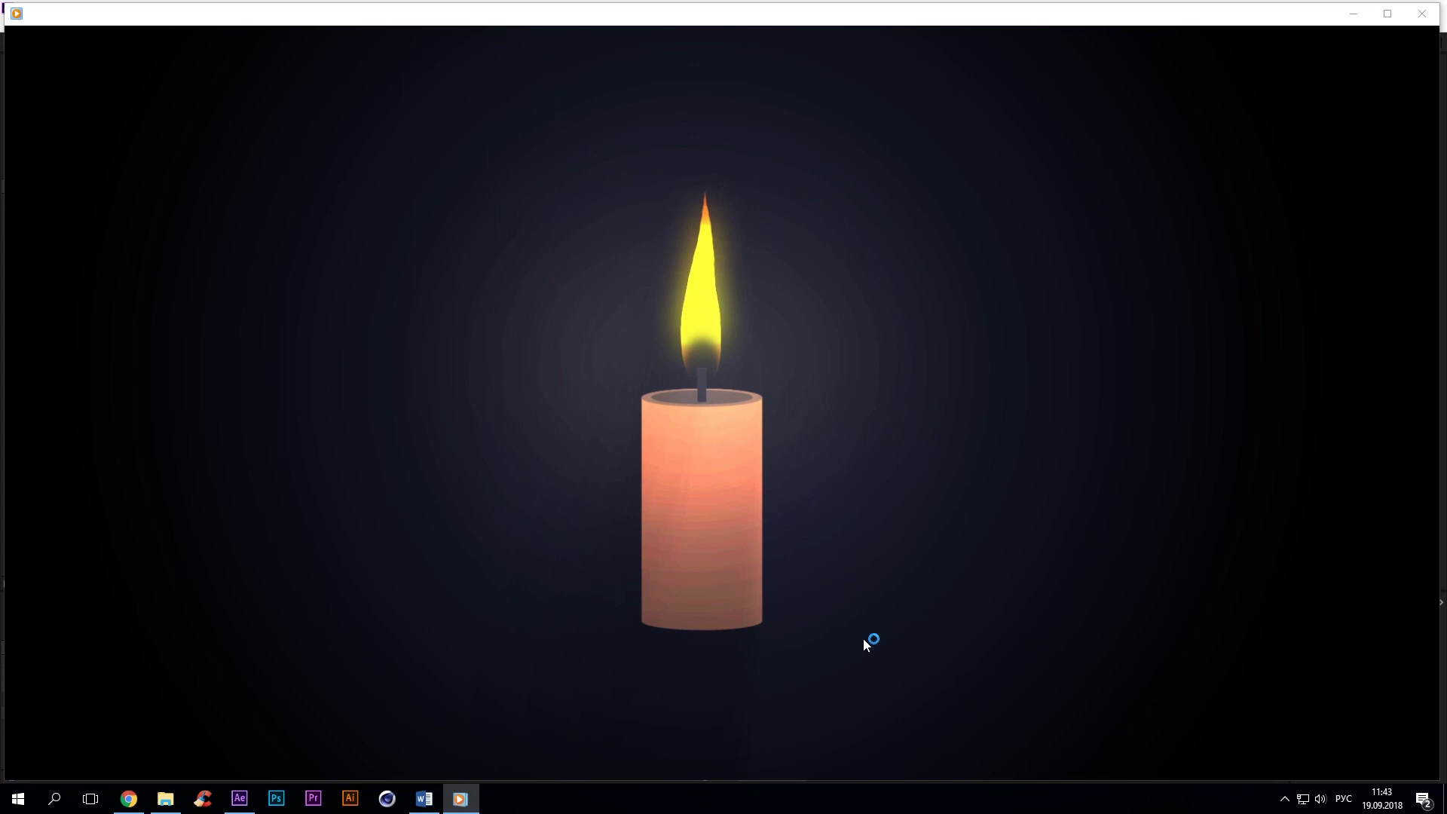
Play the Candle_flame_preview video in Windows Media Player, then pause it
mouse_move(793, 678)
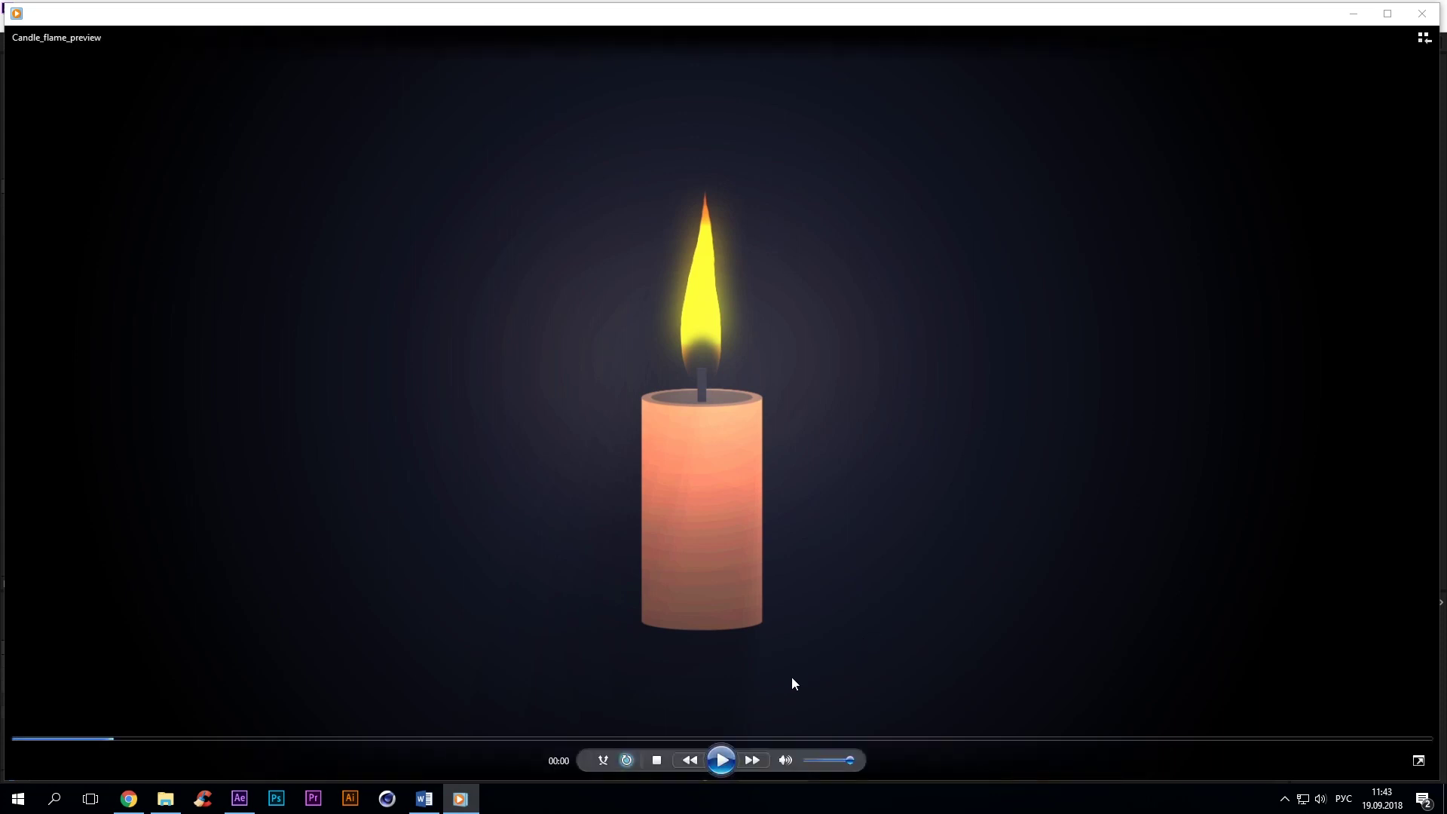
left_click(722, 761)
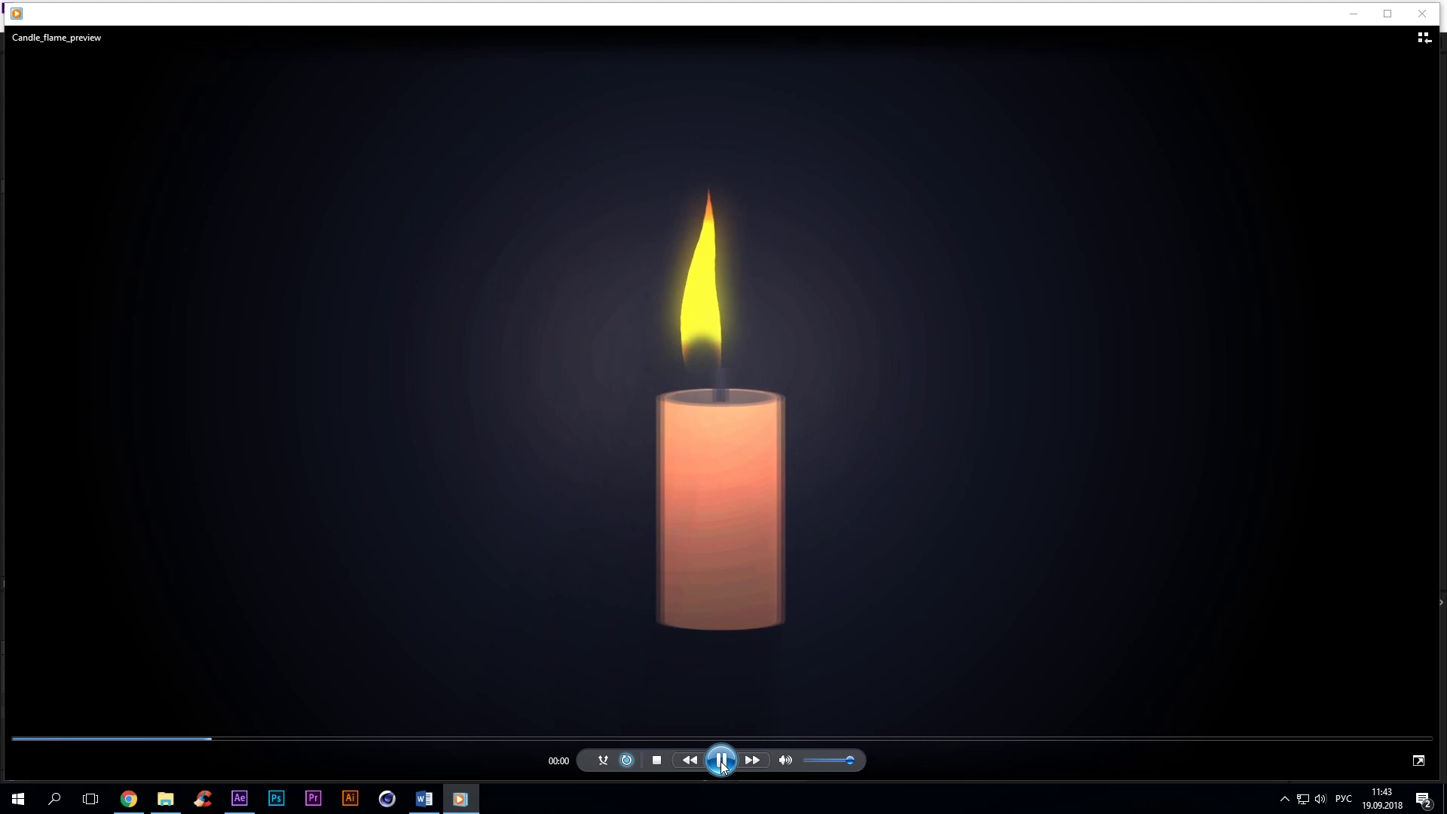
left_click(722, 761)
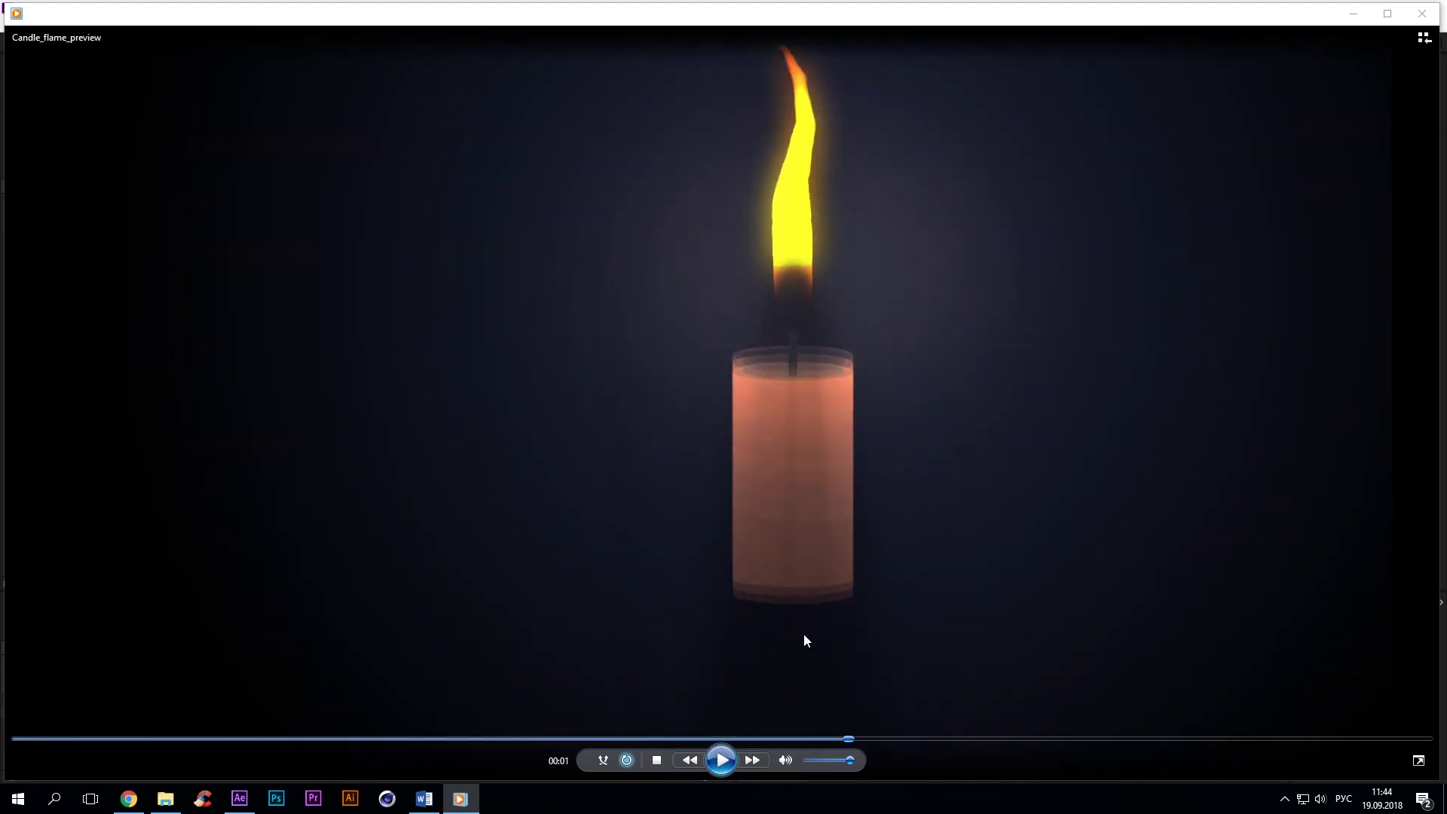
Close the media player and close the current After Effects project
left_click(1418, 21)
left_click(12, 24)
left_click(276, 45)
Discard the Primer project, then create a 1920x1080, 30 fps, 1:00 composition named Candle
left_click(671, 419)
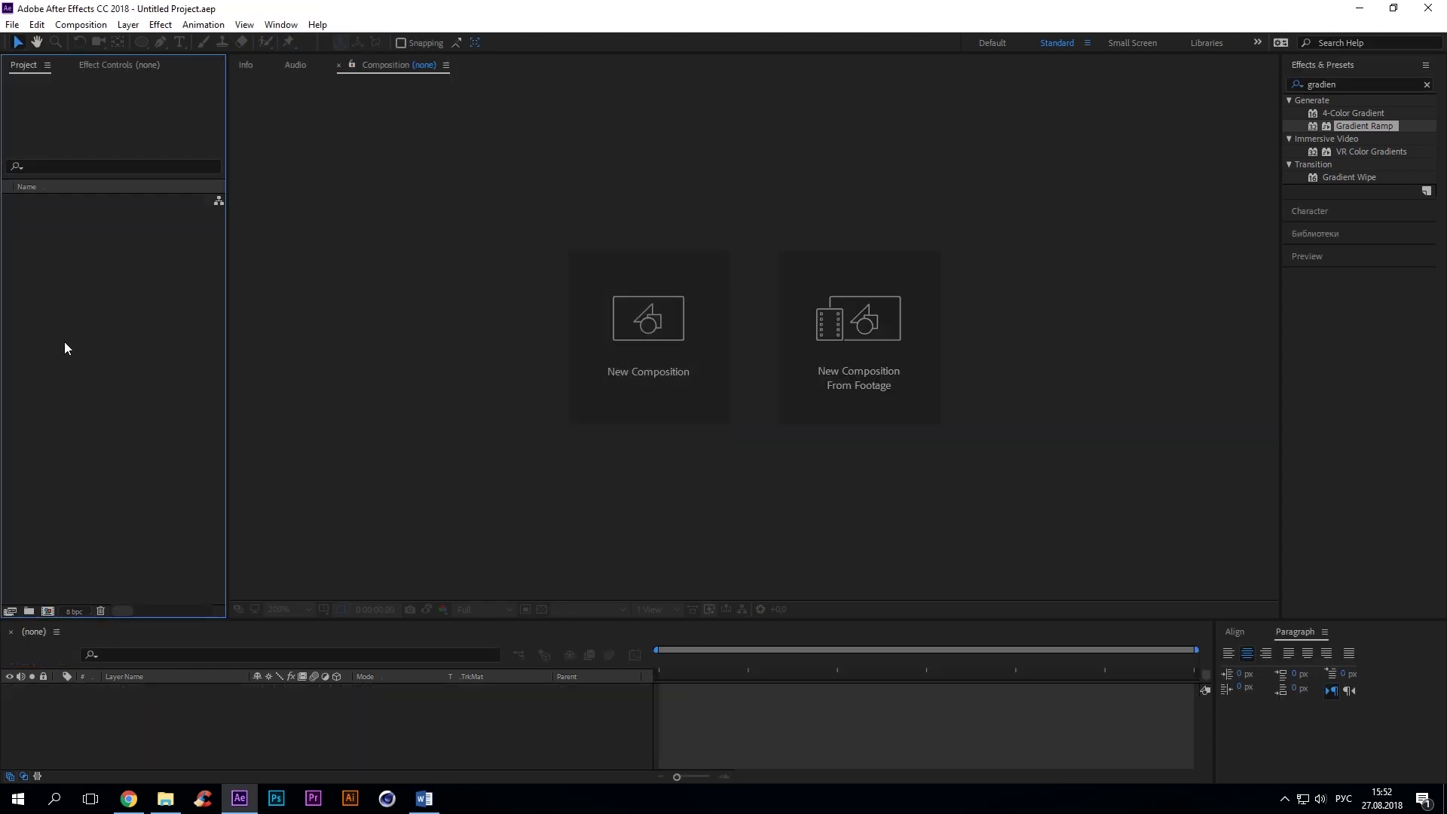
left_click(48, 611)
key("alt+shift")
type("Candle")
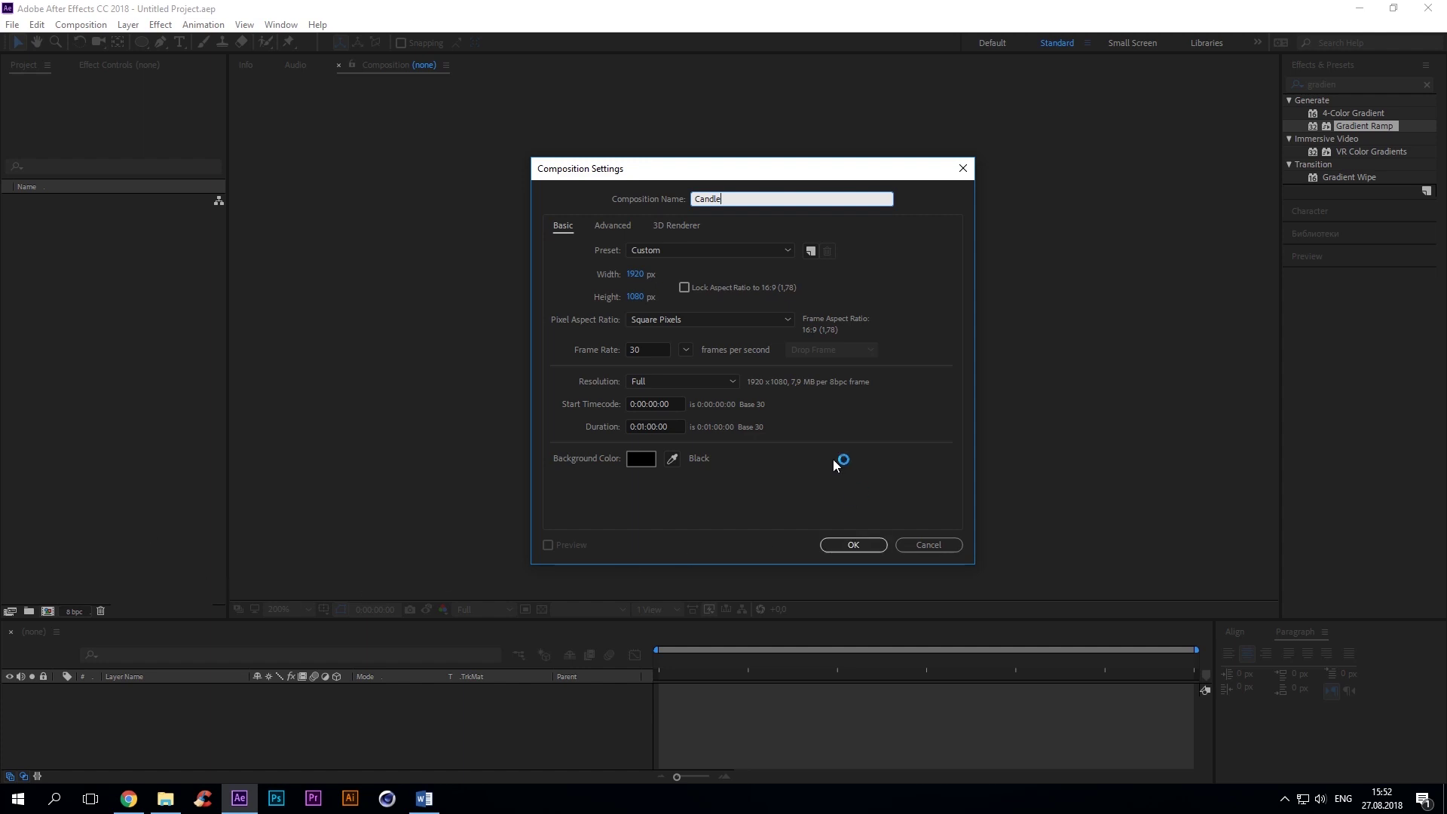
left_click(863, 546)
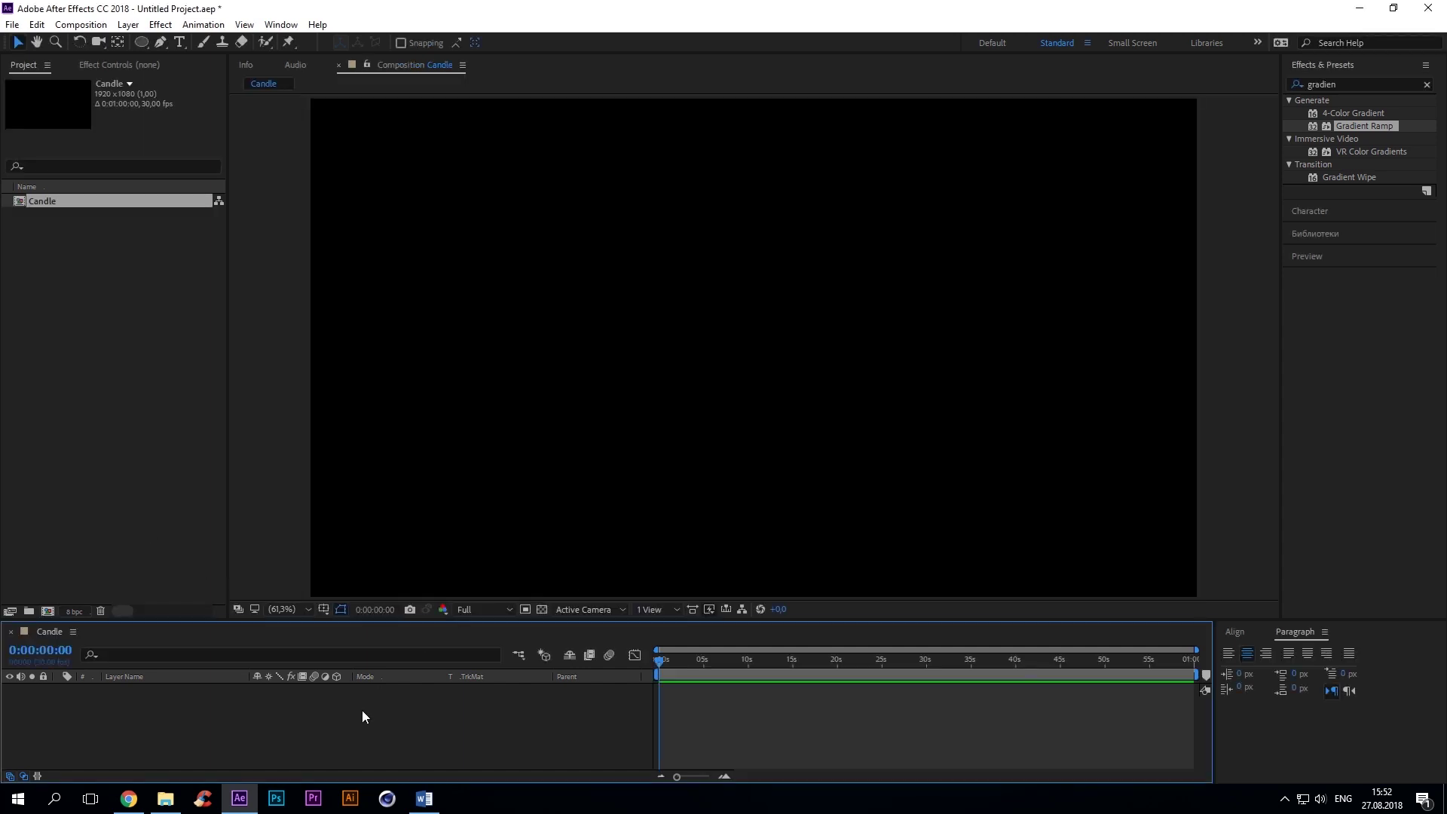
Draw a DAB896 tan rectangle near the frame centre as the candle body
left_click(147, 44)
left_click(201, 41)
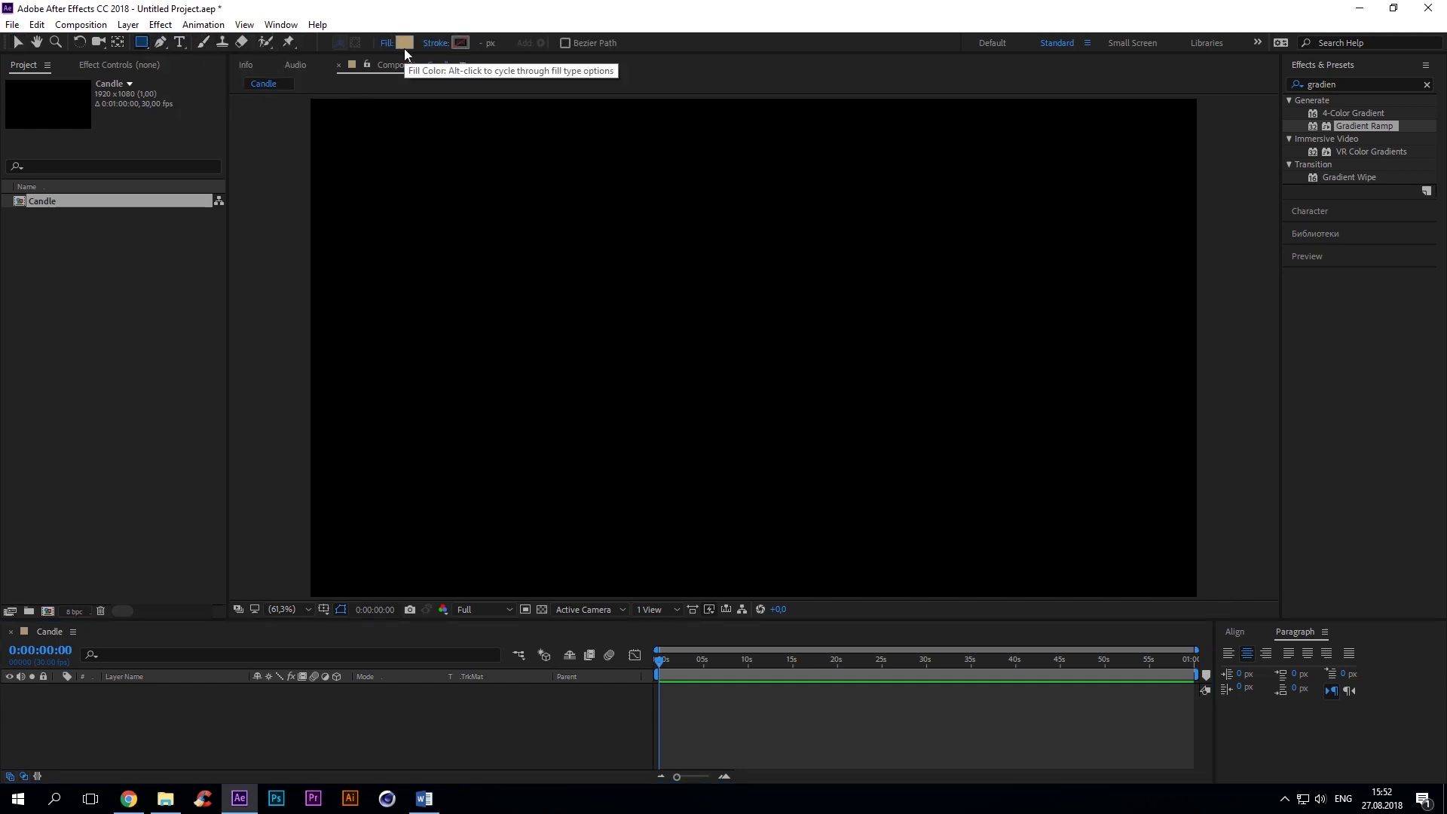
left_click(405, 44)
type("DA")
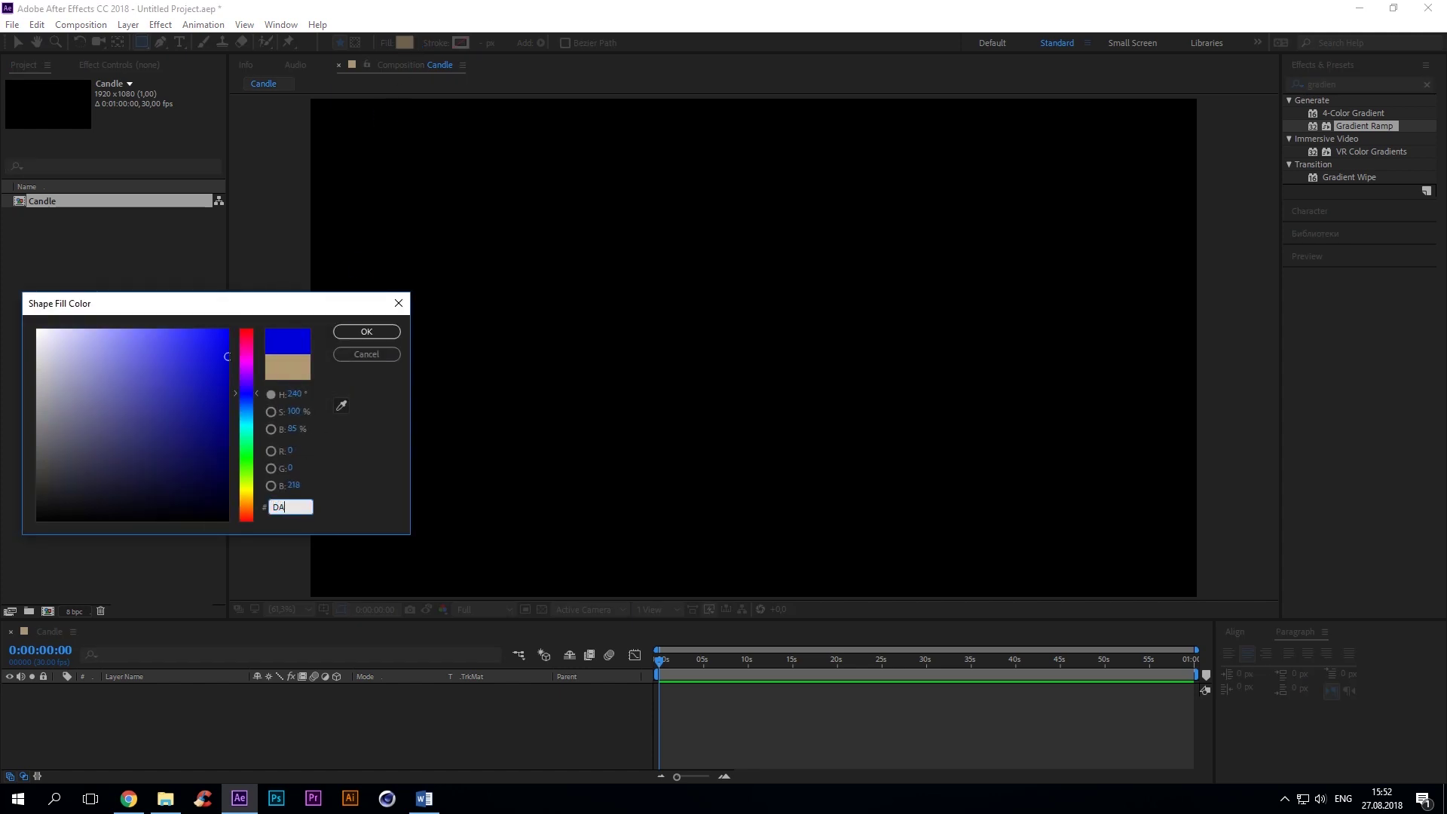
type("B896")
left_click(366, 331)
left_click_drag(692, 297, 808, 512)
Add an ellipse across the candle body's top edge within the same shape layer
key("v")
left_click(148, 694)
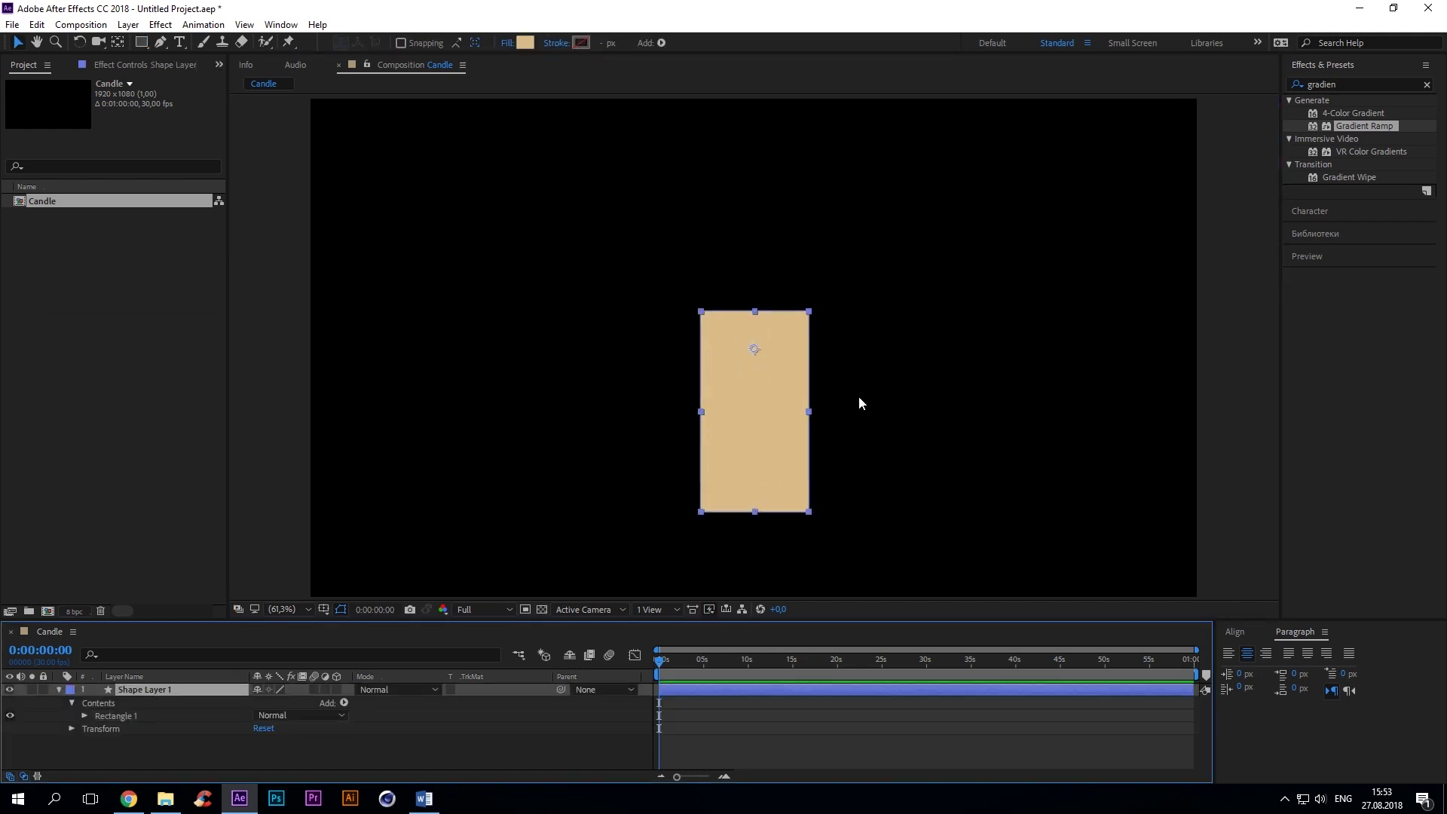
scroll(859, 400, "up", 2)
left_click(98, 702)
left_click_drag(146, 43, 181, 84)
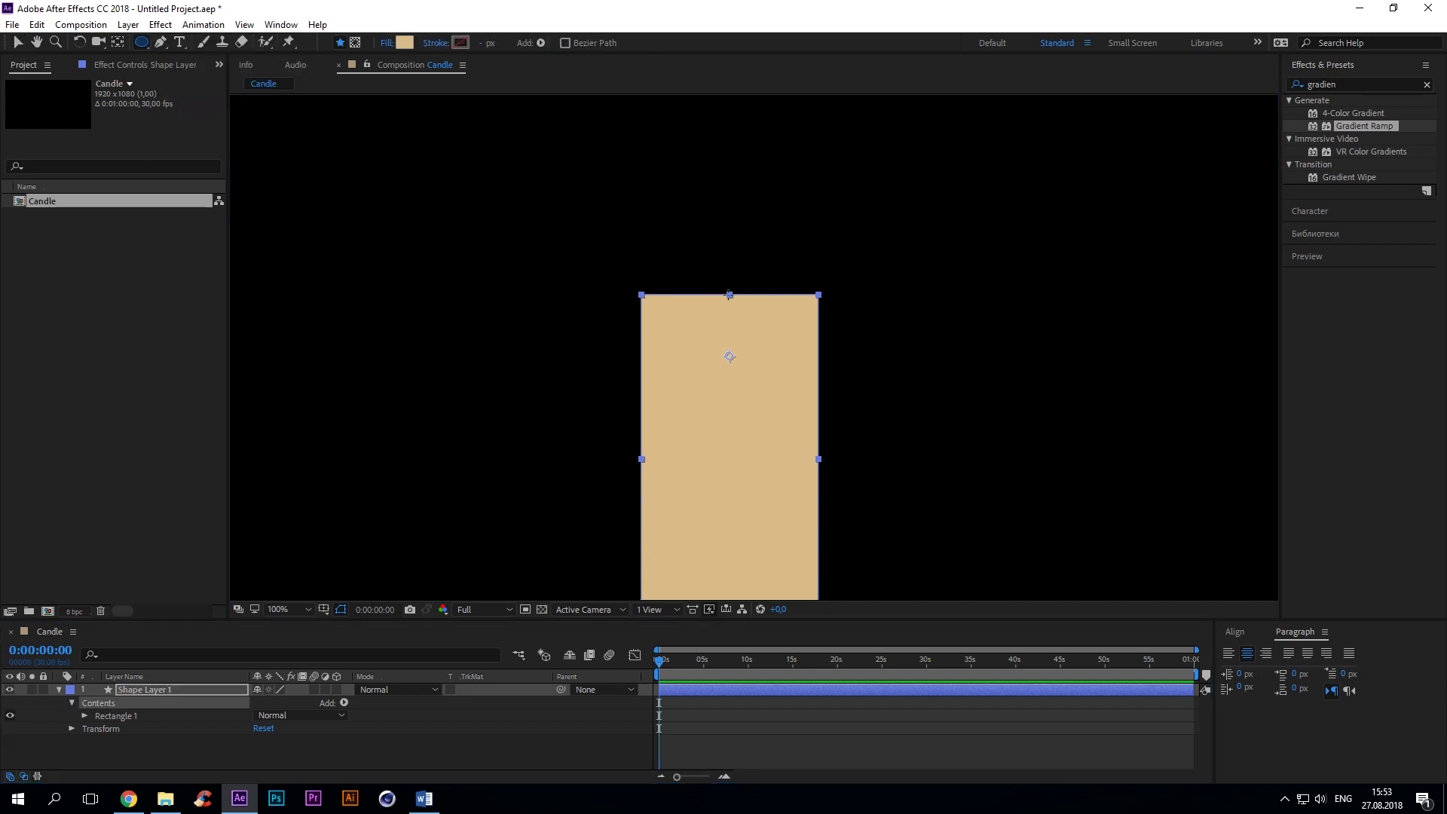
left_click_drag(730, 295, 819, 316)
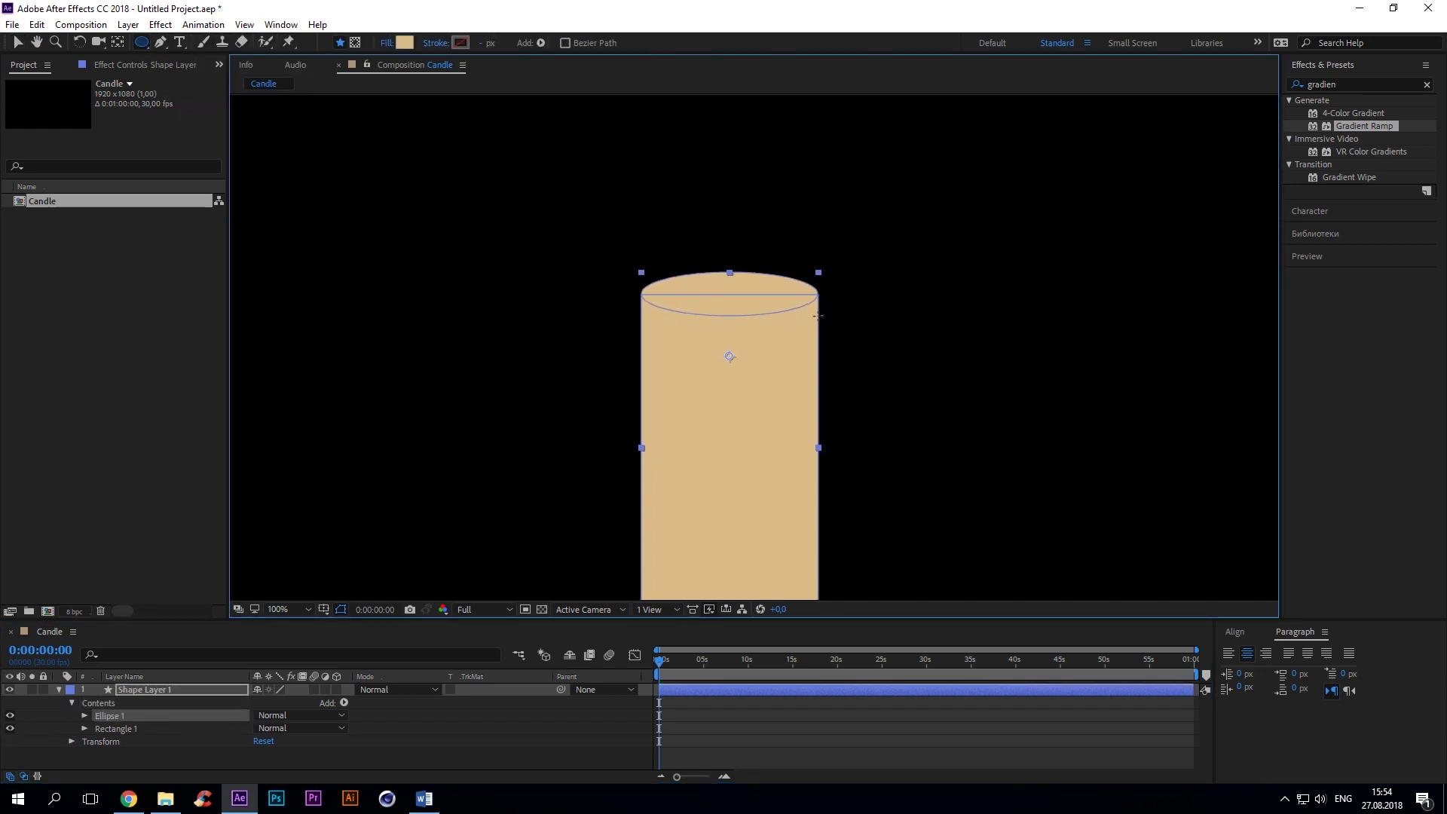
Set the rectangle path width to 235 to match the ellipse
left_click(84, 729)
left_click(97, 724)
left_click(274, 737)
type("235")
key("Return")
Duplicate the top ellipse and move the copy down to the candle's base
scroll(128, 716, "up", 3)
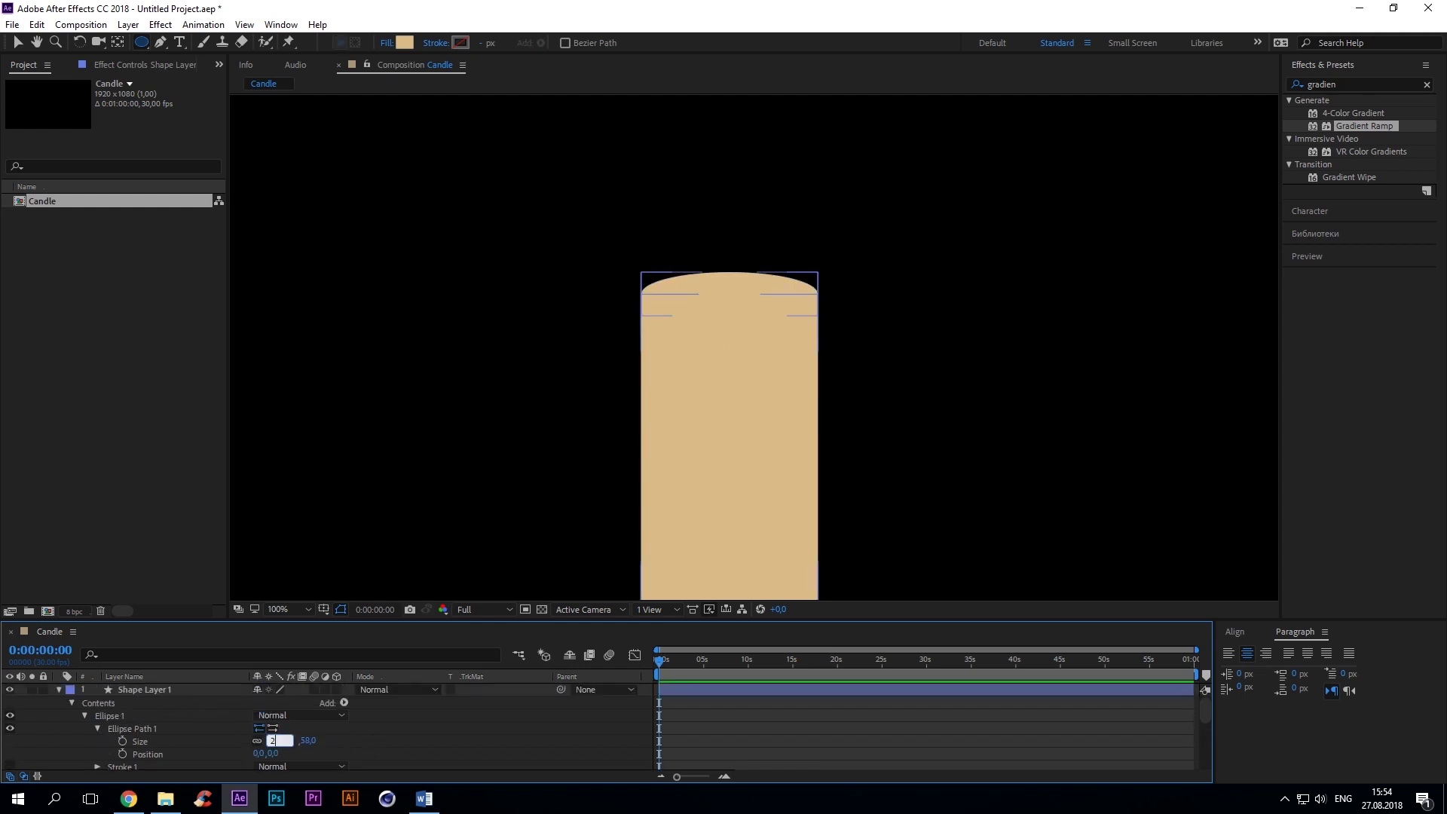
left_click(125, 716)
left_click(84, 716)
key("ctrl+d")
key("v")
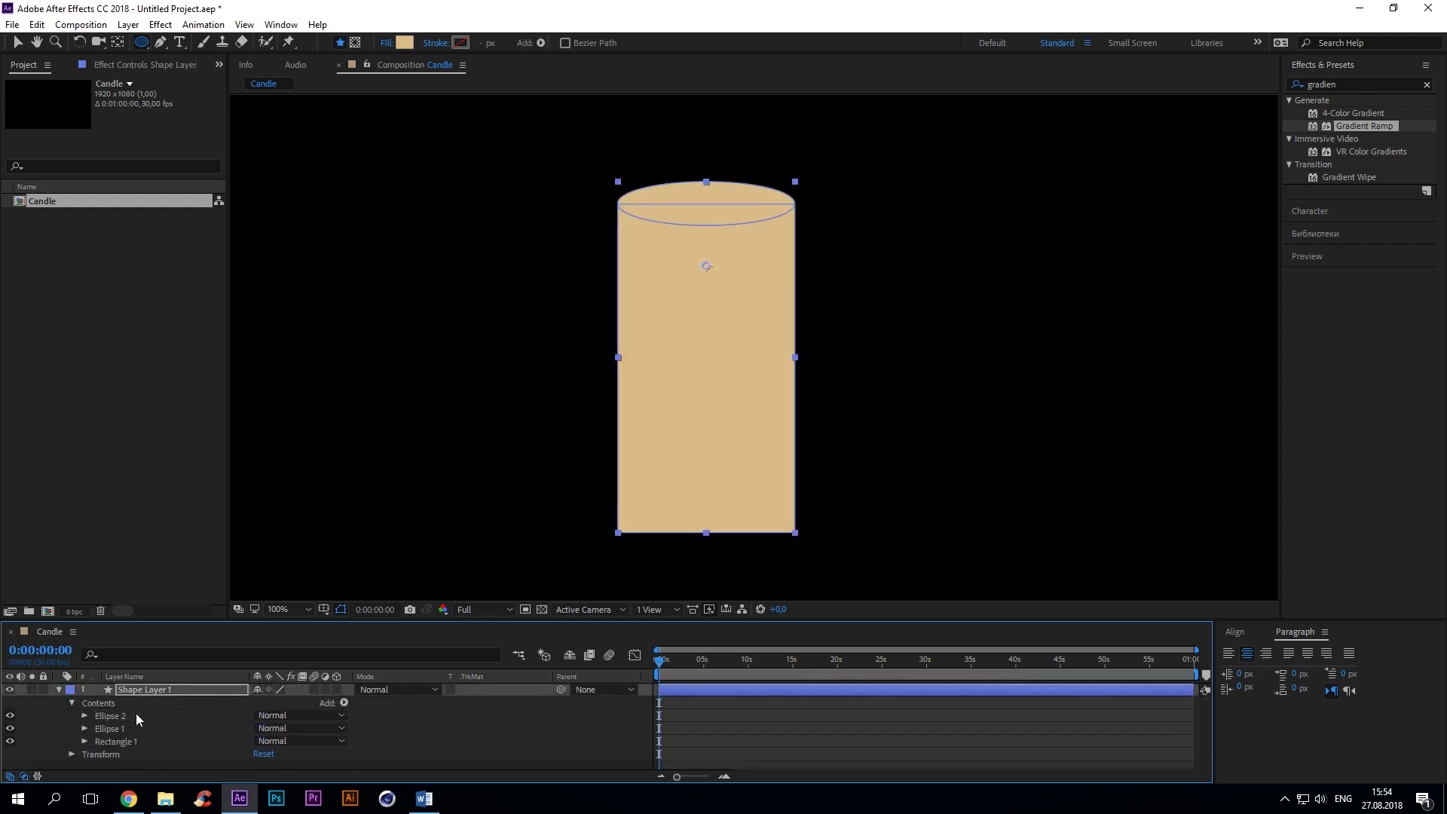
key("shift+Down")
key("shift+Down")
key("shift+Down")
key("shift+Down")
key("shift+Down")
key("shift+Down")
scroll(690, 401, "up", 1)
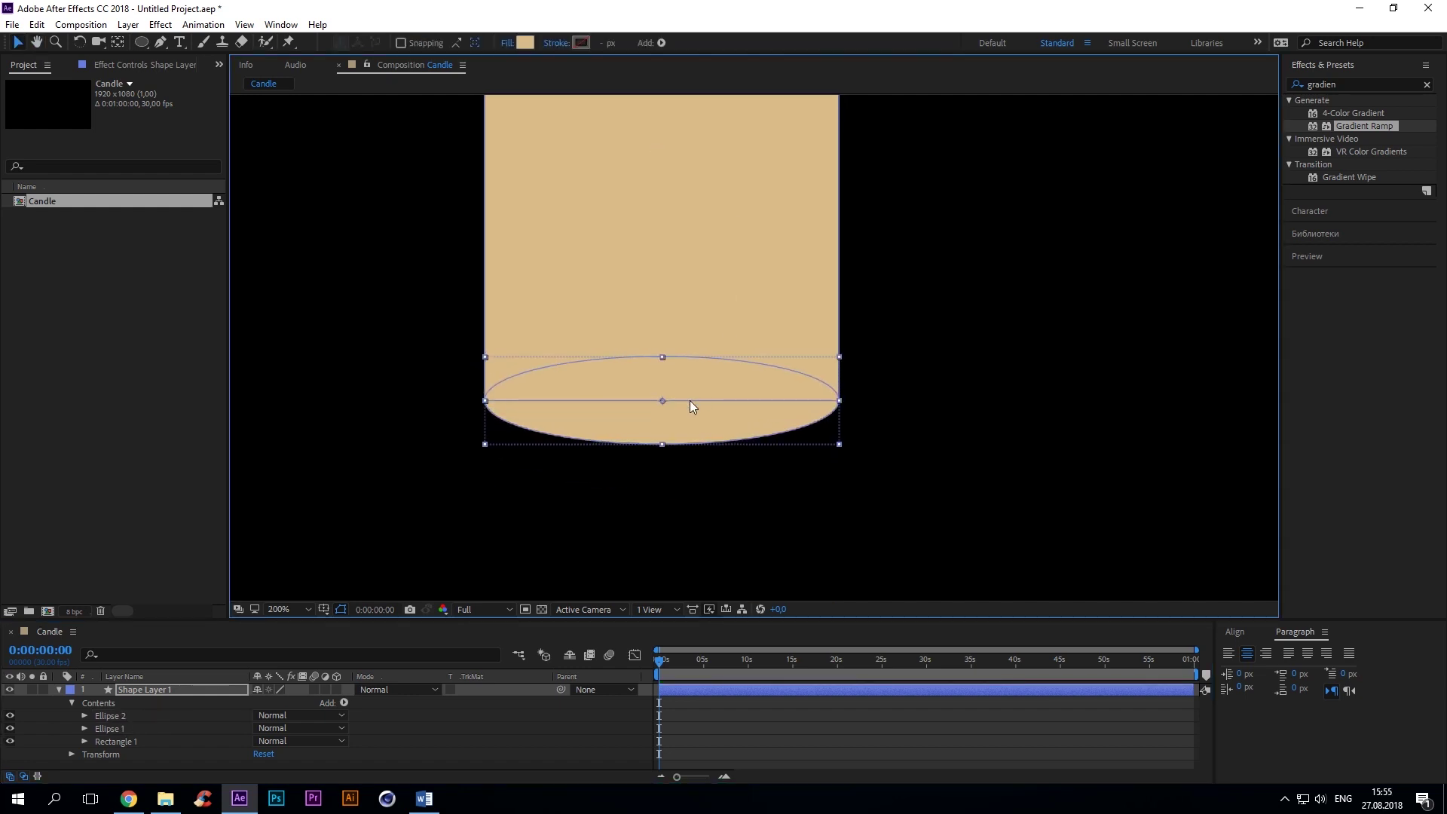
scroll(675, 408, "down", 1)
left_click_drag(675, 409, 687, 396)
Duplicate the top ellipse again and shrink the copy inside the top rim
left_click(128, 716)
left_click(120, 729)
key("ctrl+d")
scroll(713, 196, "up", 1)
left_click_drag(822, 336, 785, 326)
Give the outer top rim ellipse a darker tan fill
left_click(120, 716)
left_click(113, 741)
left_click(524, 42)
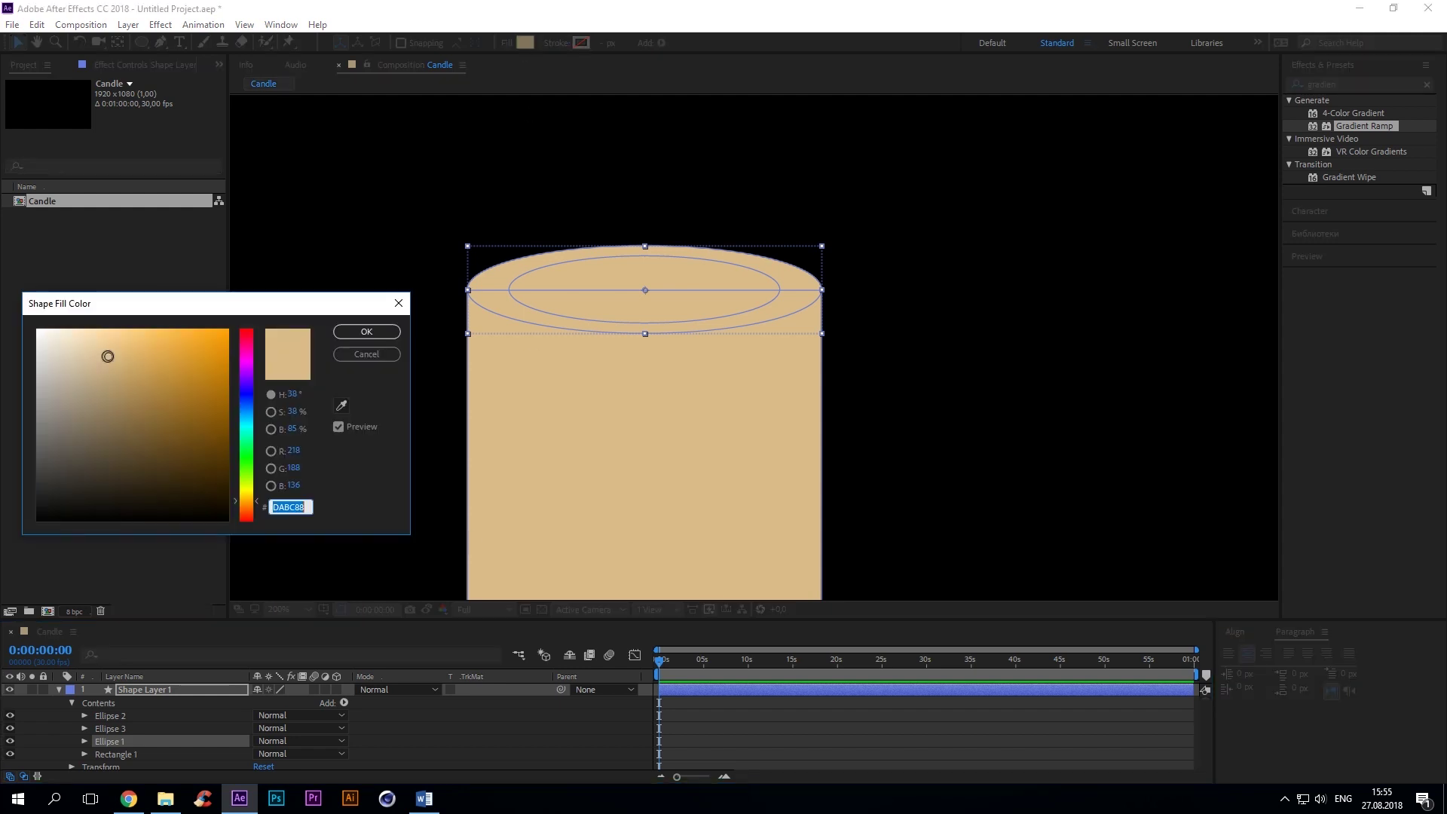
left_click(109, 373)
left_click(366, 332)
Fill the inner top ellipse with the darker B3986A tan
left_click(113, 728)
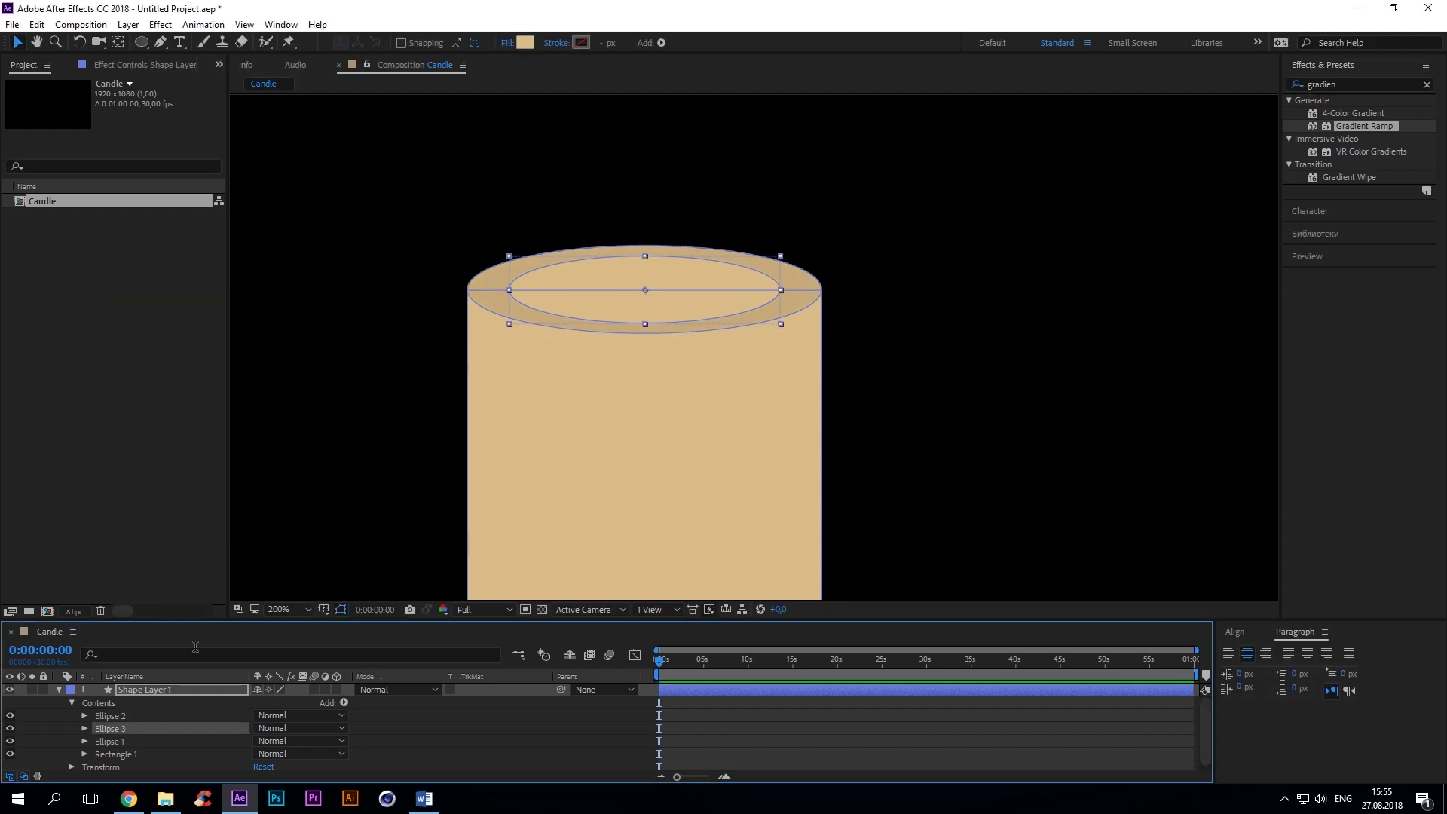
left_click(525, 42)
left_click(113, 383)
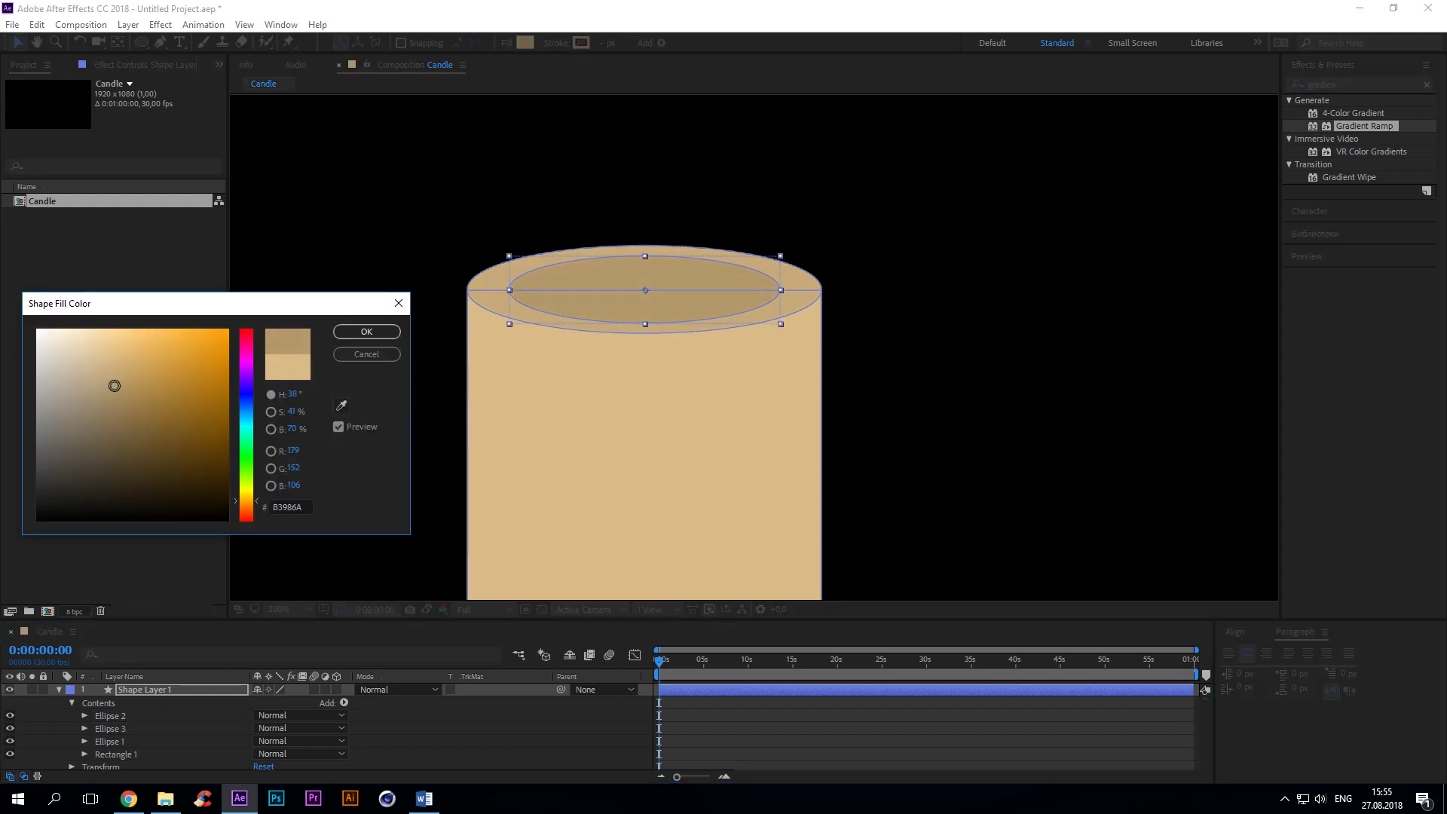
left_click(367, 331)
left_click(447, 724)
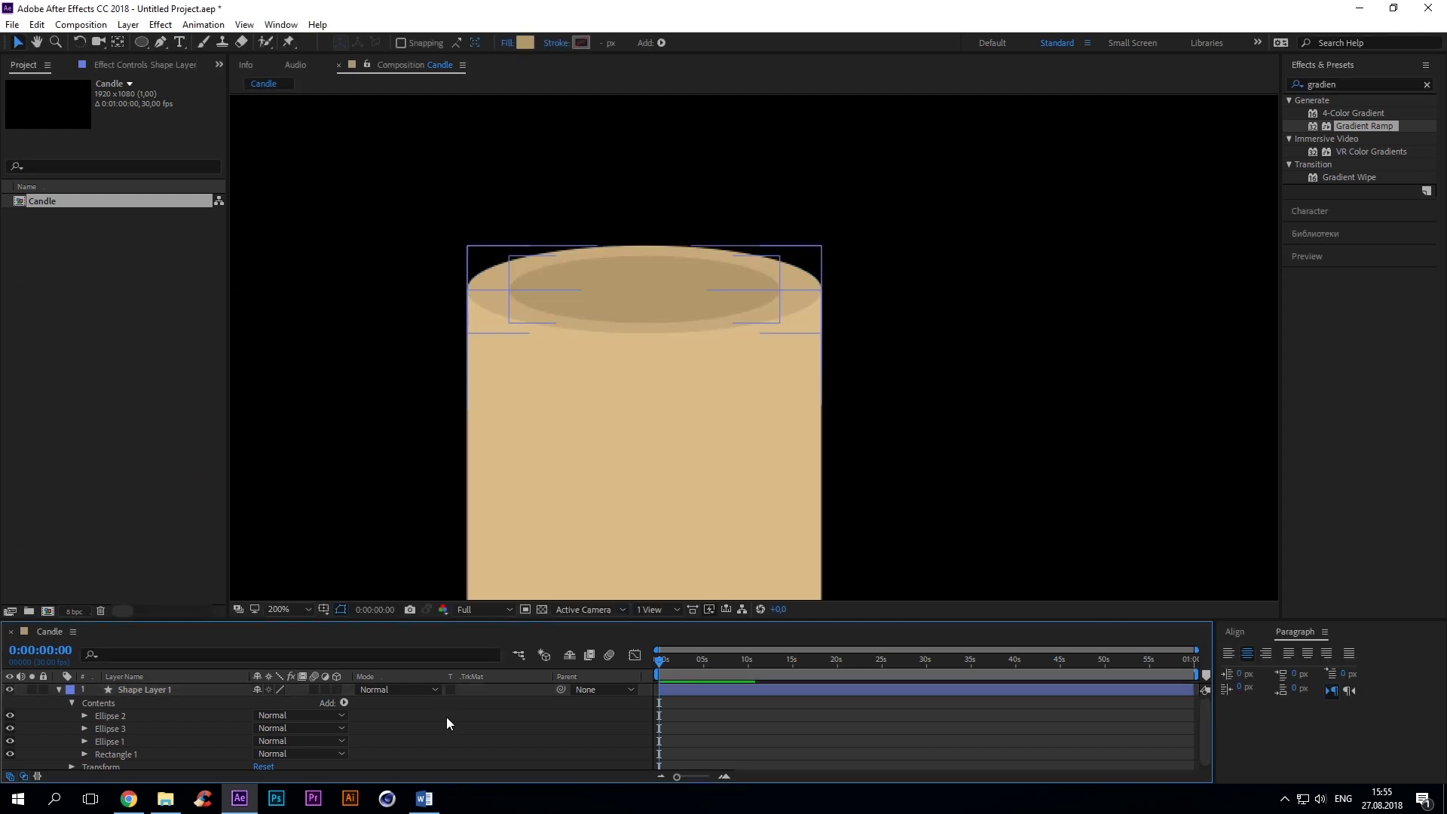
scroll(714, 349, "down", 2)
left_click(694, 362)
Draw a thin wick rectangle at the candle top filled dark brown 826E4C
left_click(141, 42)
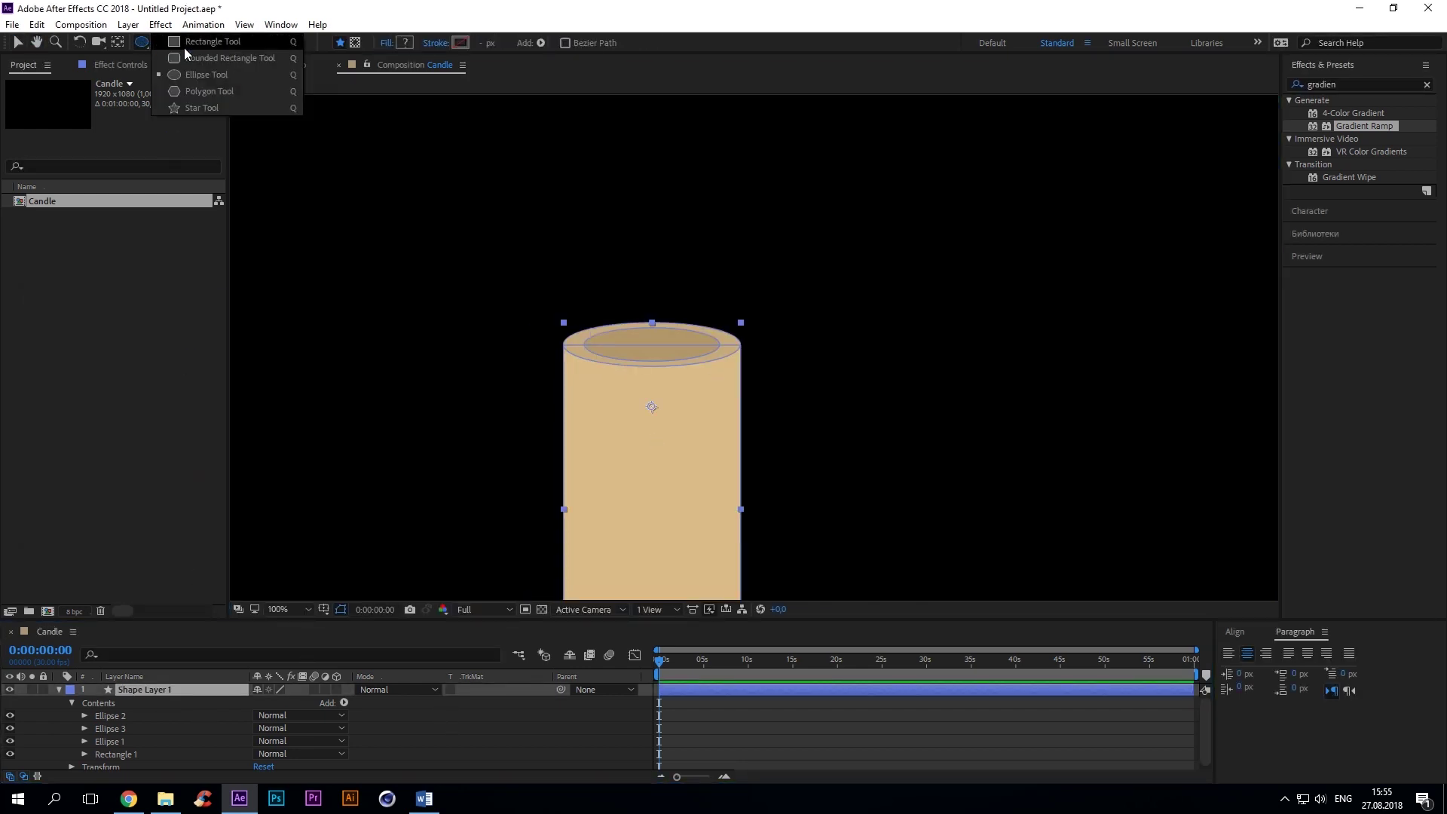
left_click(186, 48)
scroll(423, 297, "up", 3)
scroll(556, 249, "up", 1)
left_click_drag(554, 233, 589, 359)
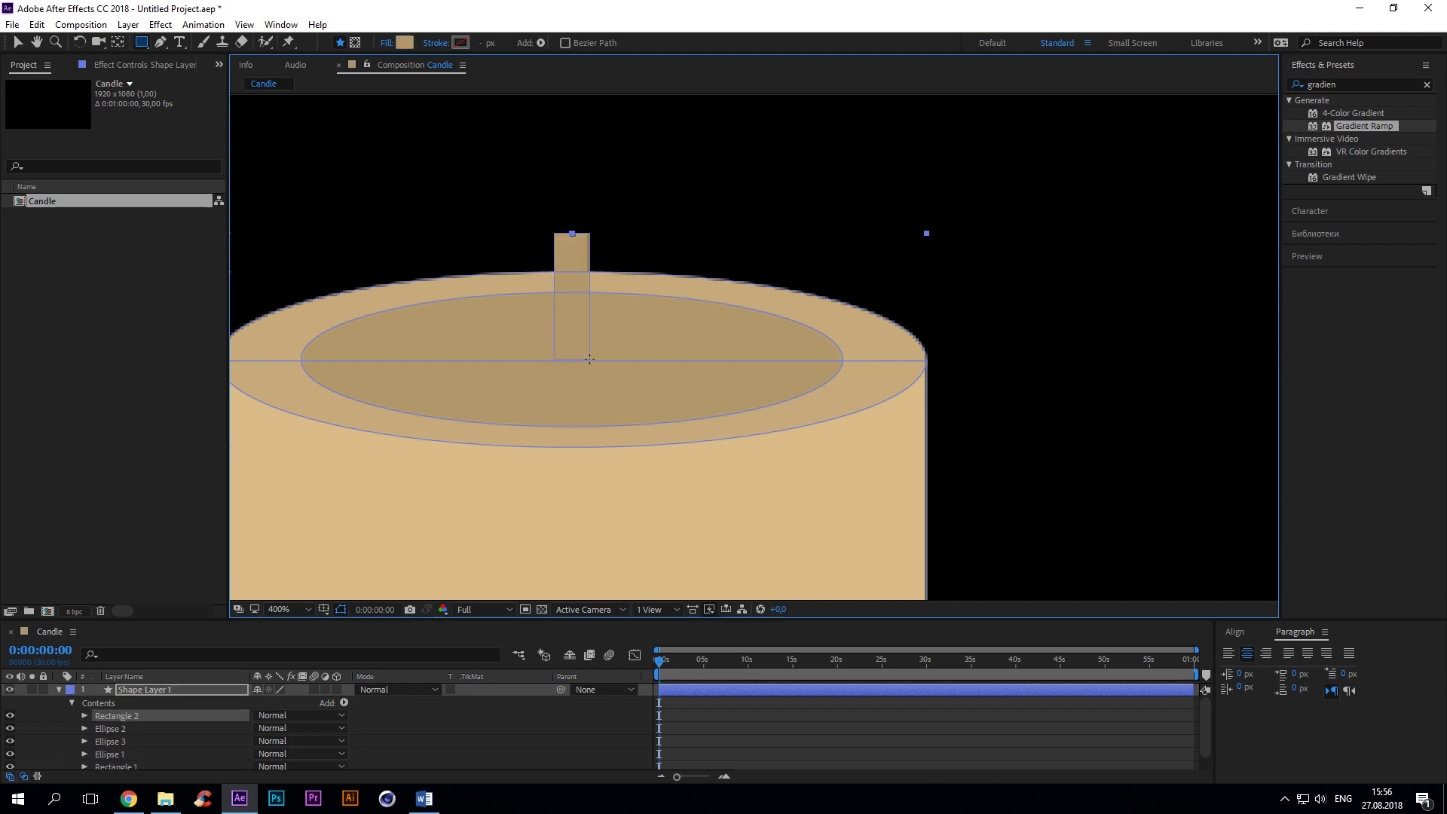
left_click(408, 42)
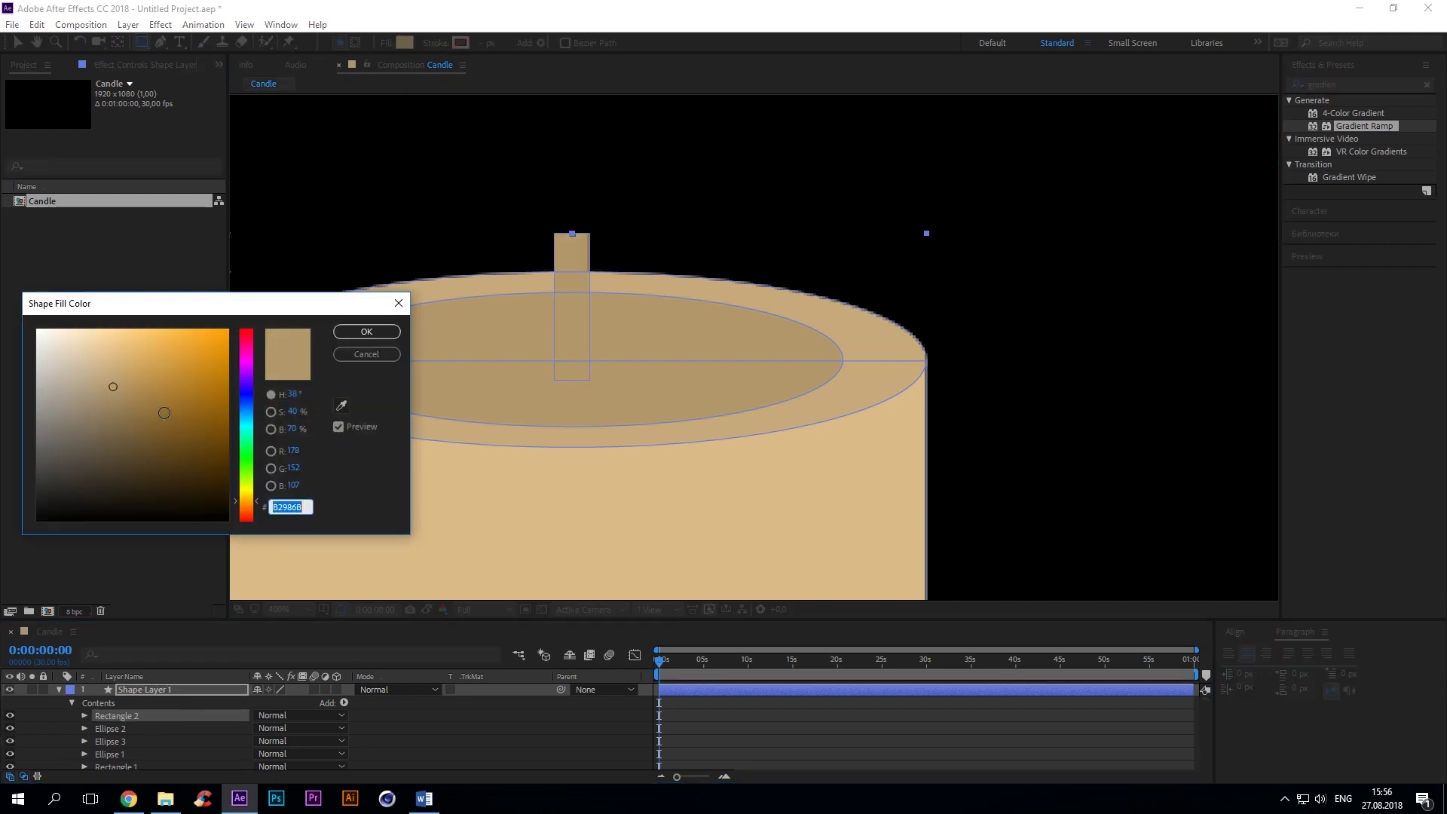
left_click(115, 423)
left_click(364, 335)
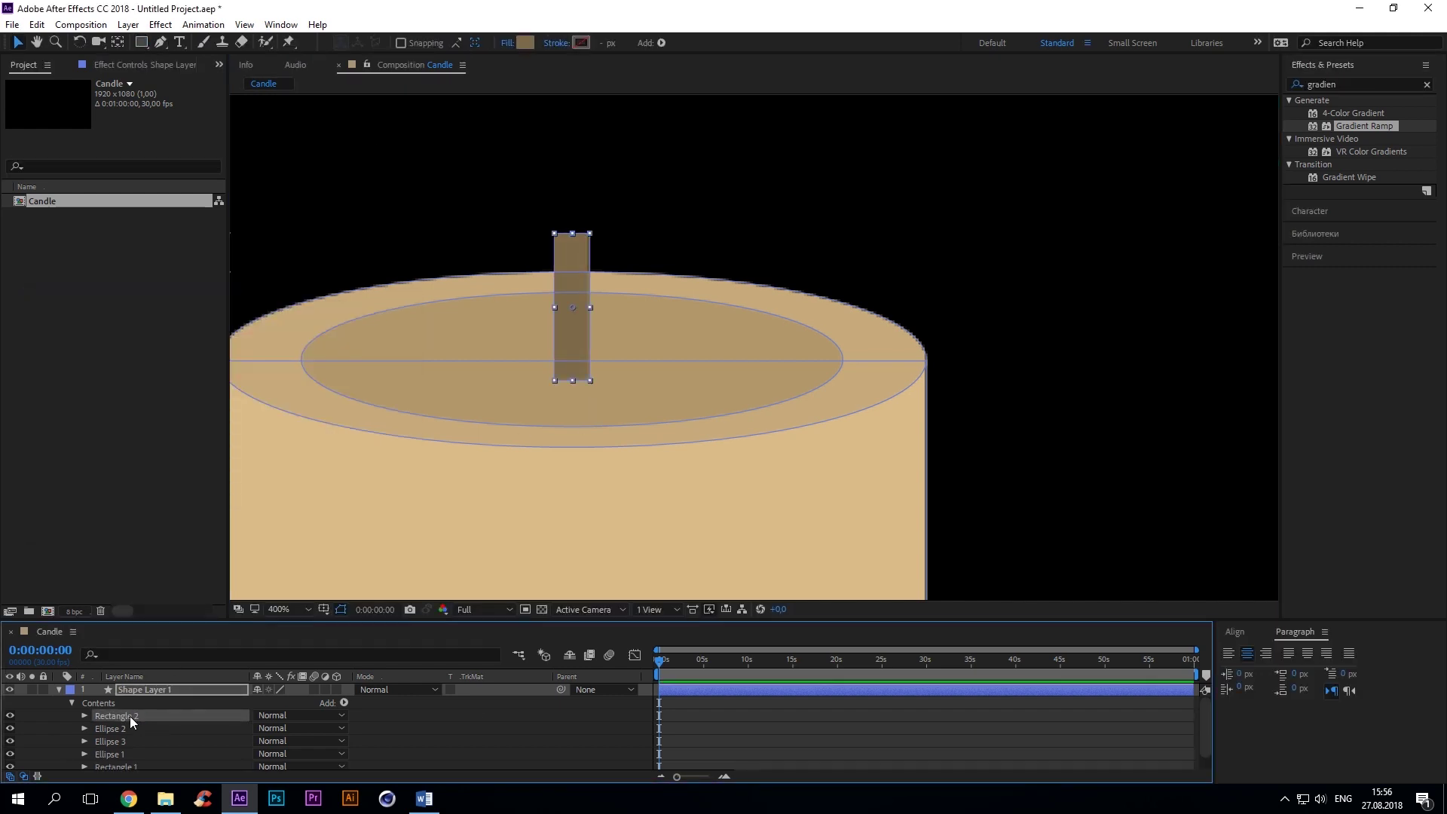
Unlink the layer's scale and set it to 100, 85% to shorten the candle
left_click(117, 716)
scroll(726, 330, "down", 2)
scroll(727, 330, "down", 4)
key("v")
left_click(150, 690)
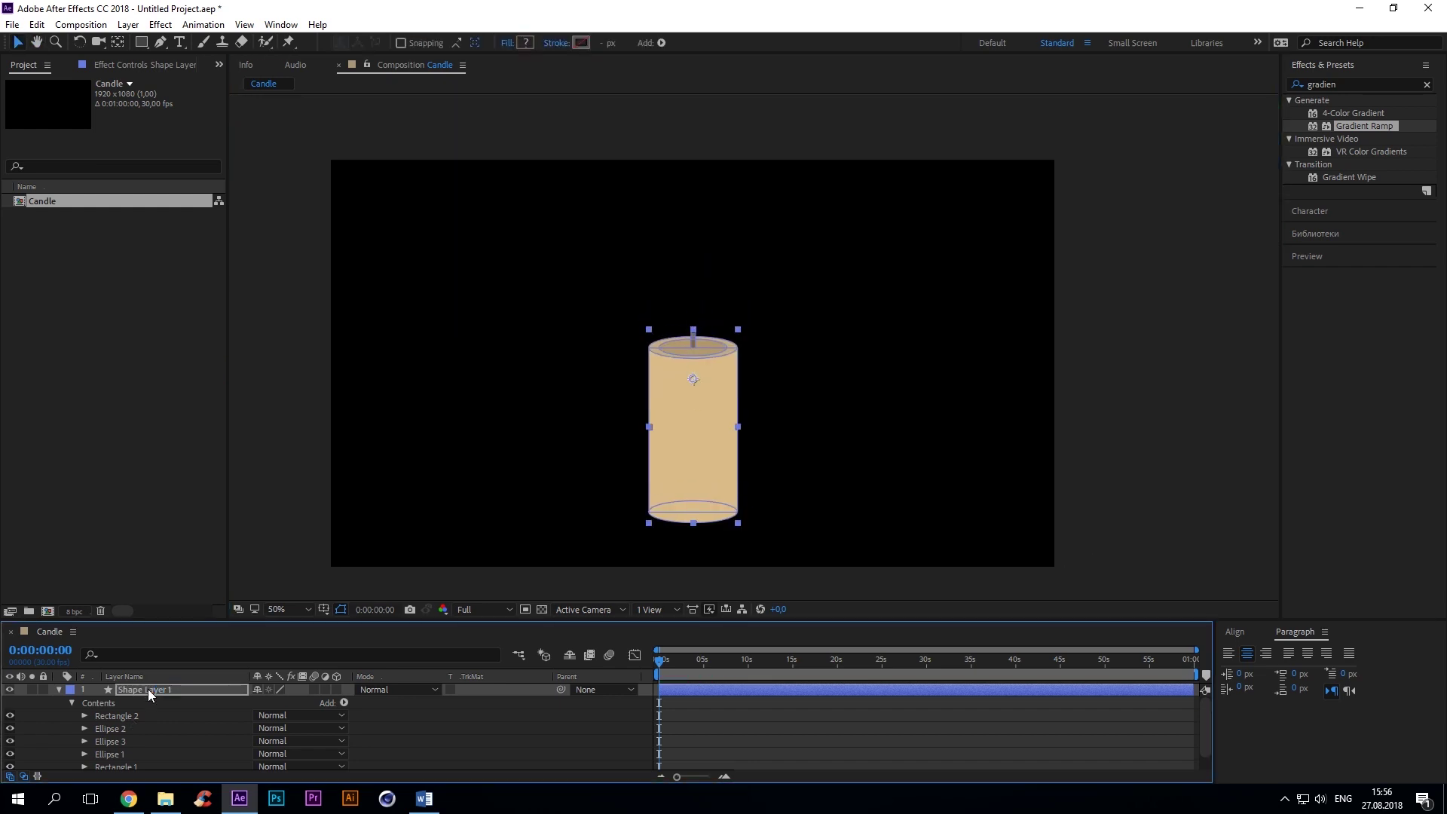
key("s")
left_click(257, 703)
left_click_drag(299, 703, 278, 703)
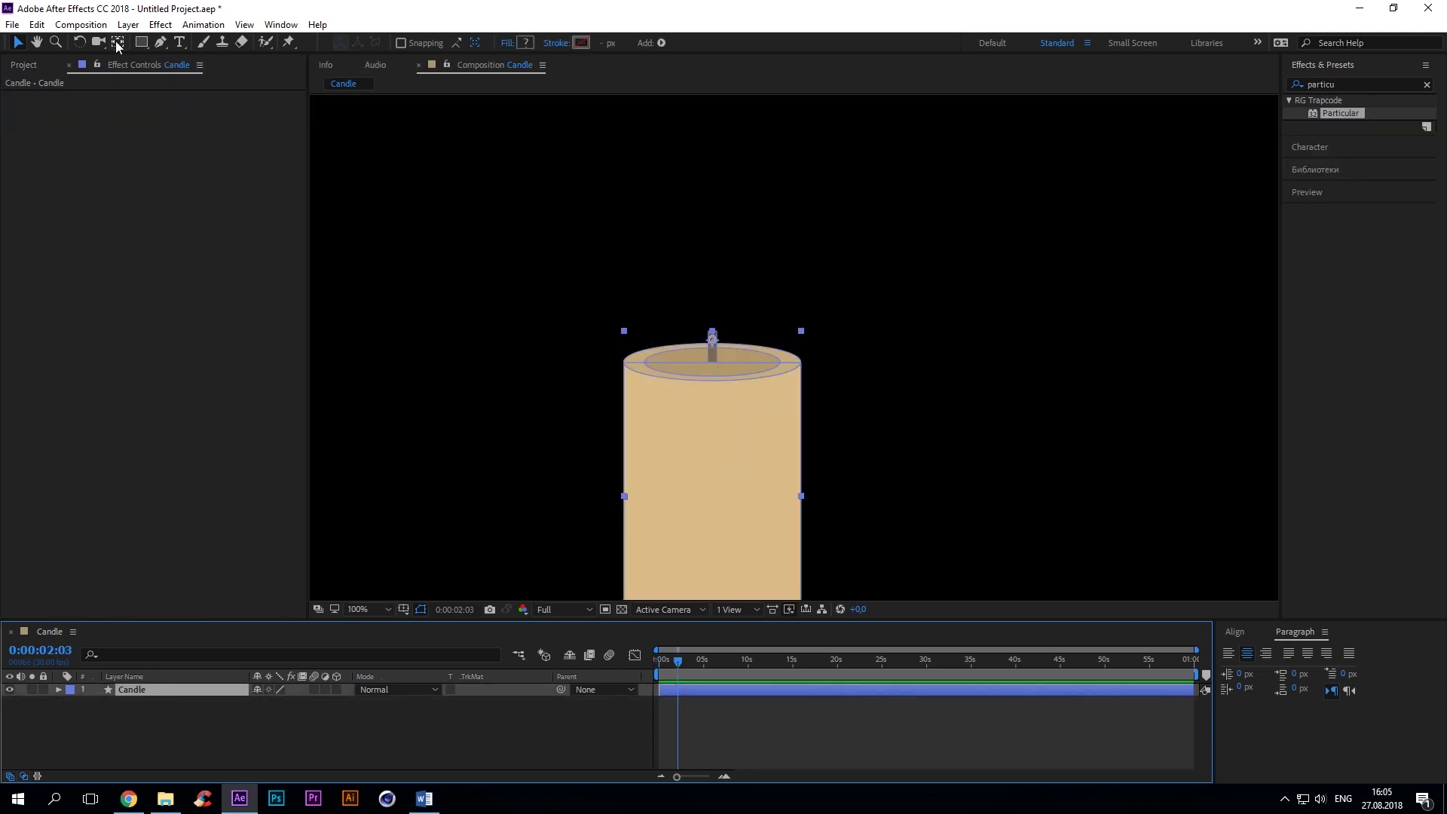
left_click(119, 43)
scroll(695, 377, "up", 1)
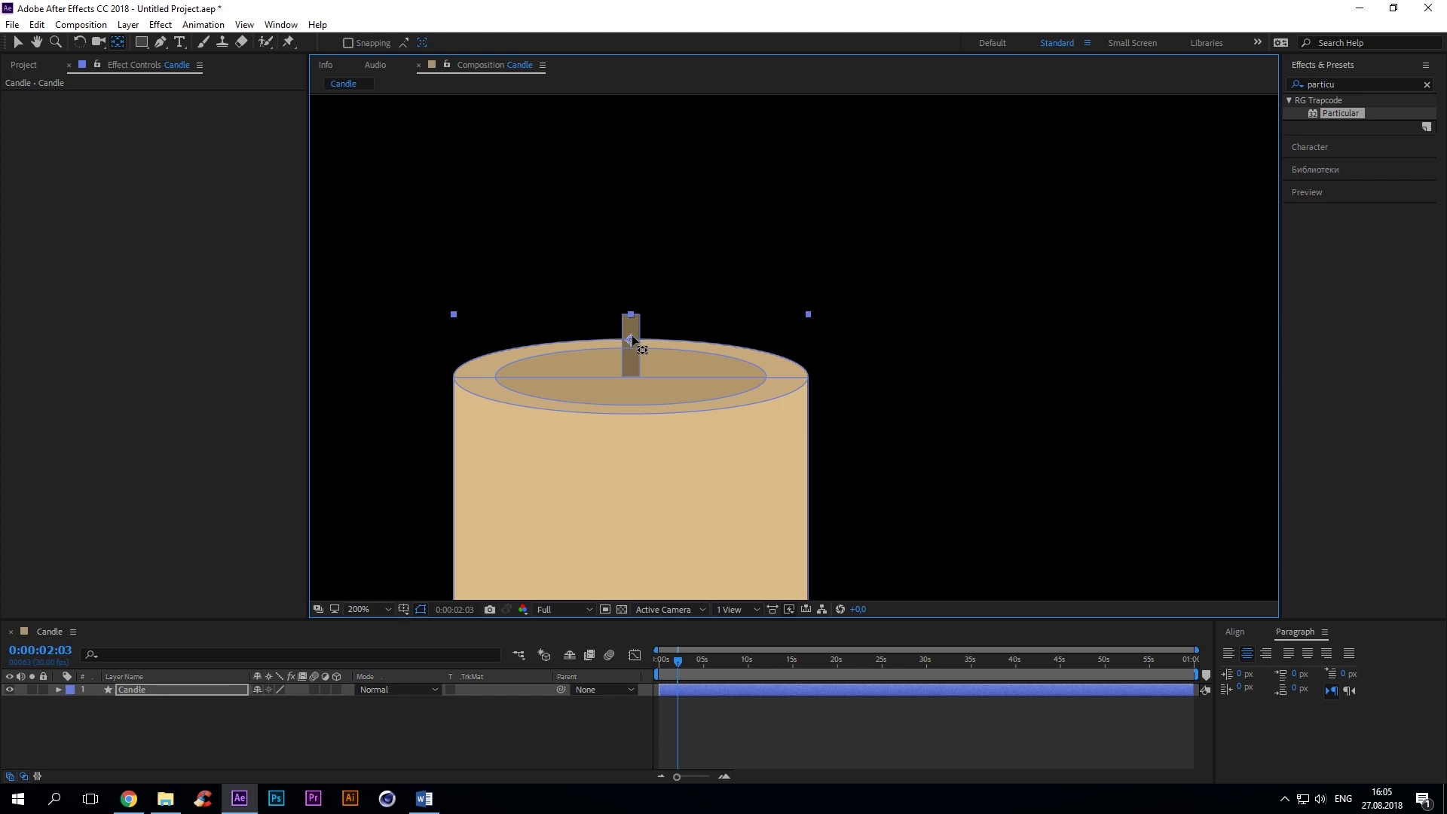
Create a new solid layer named Fire
key("comma")
key("comma")
key("comma")
key("slash")
left_click(211, 735)
right_click(210, 735)
mouse_move(261, 568)
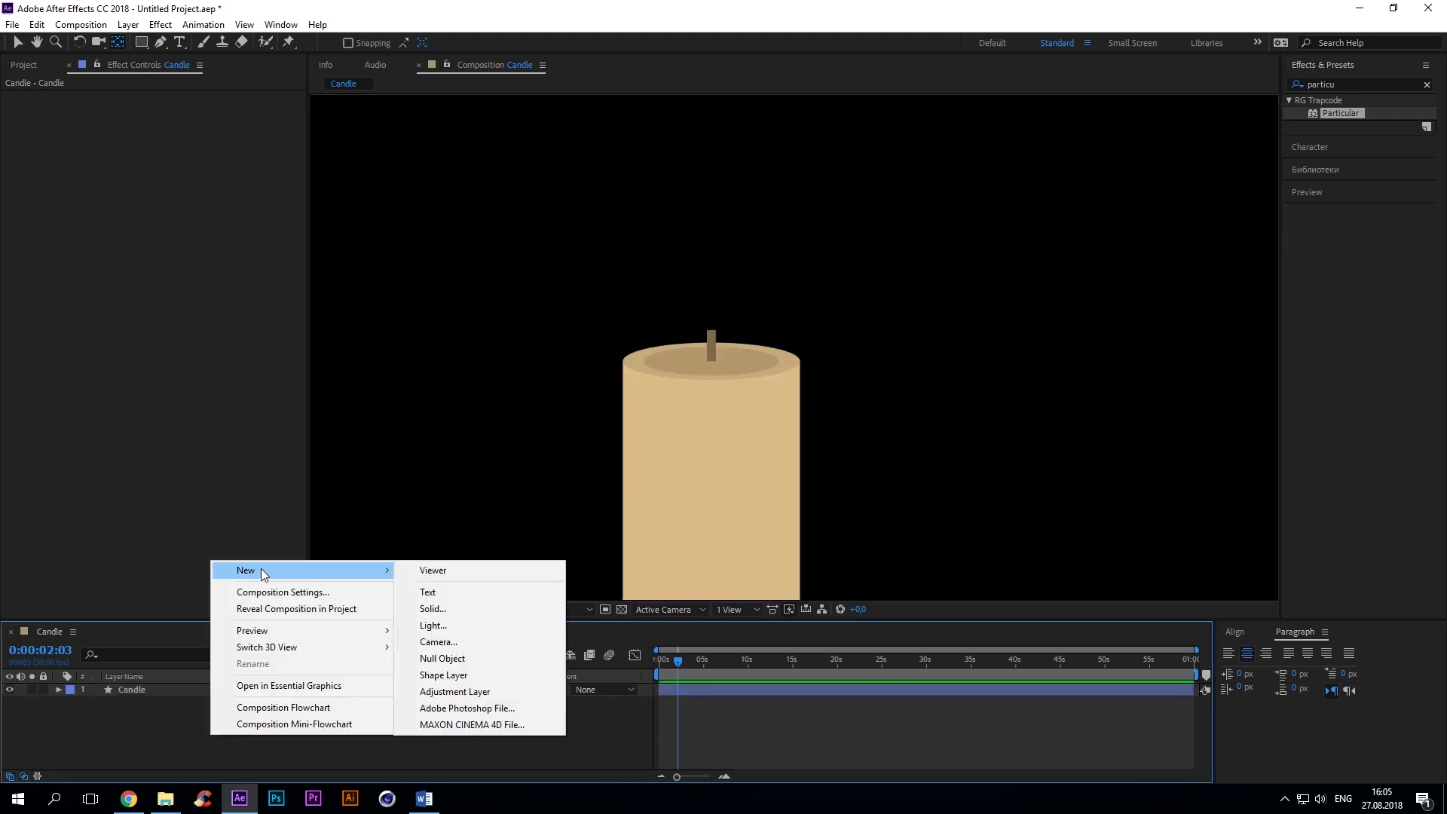
left_click(437, 604)
type("Fi")
key("Return")
Apply Trapcode Particular to the Fire solid and place it below the Candle layer
left_click(1340, 84)
key("BackSpace")
type("u")
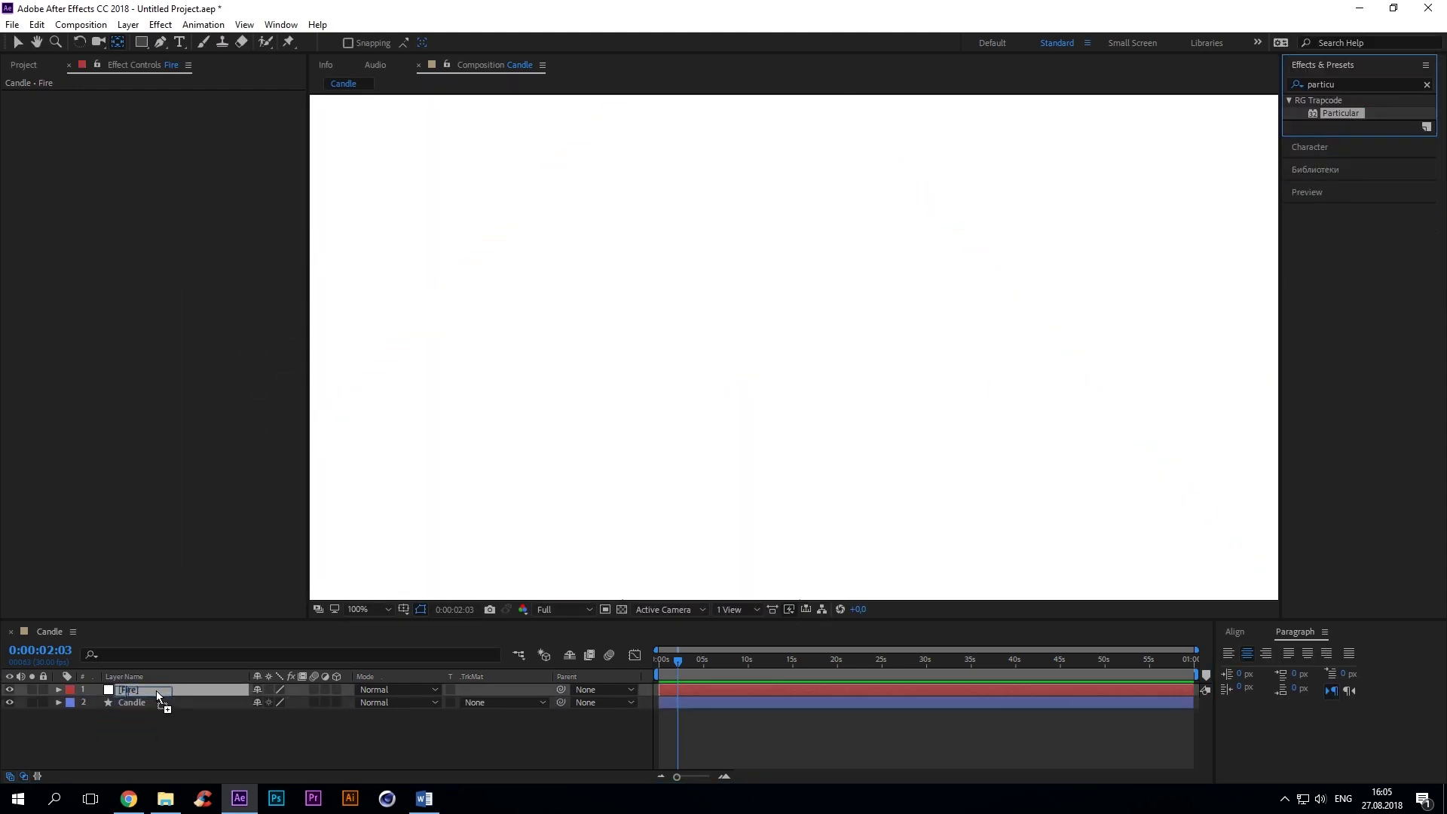
left_click_drag(1341, 112, 156, 691)
key("ctrl+bracketleft")
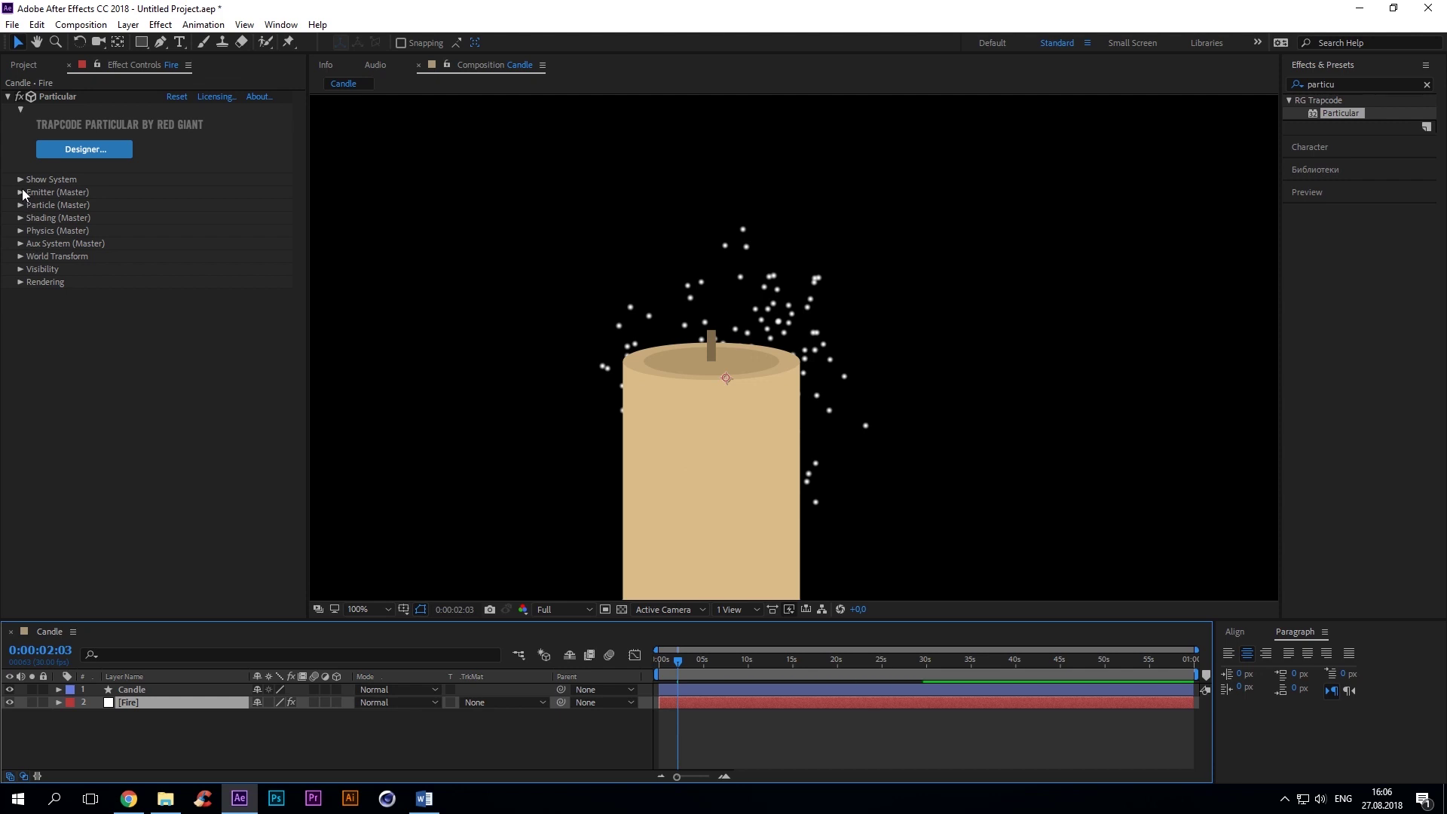
Set Particular's emitter to 1250 particles per second
left_click(22, 192)
left_click(173, 217)
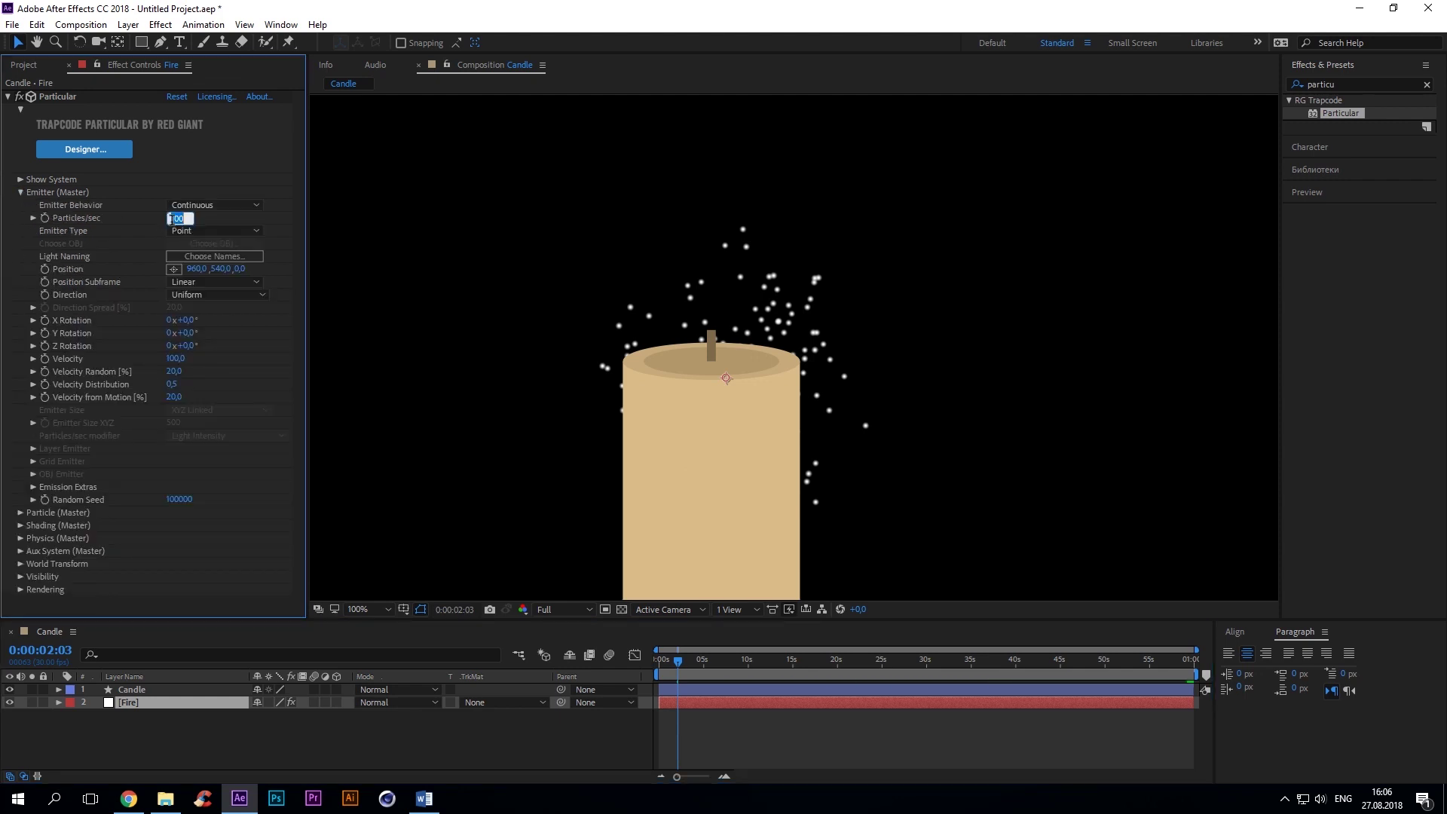
type("125")
key("Return")
Link the emitter position by expression to the Candle layer's position
left_click(46, 269, "alt")
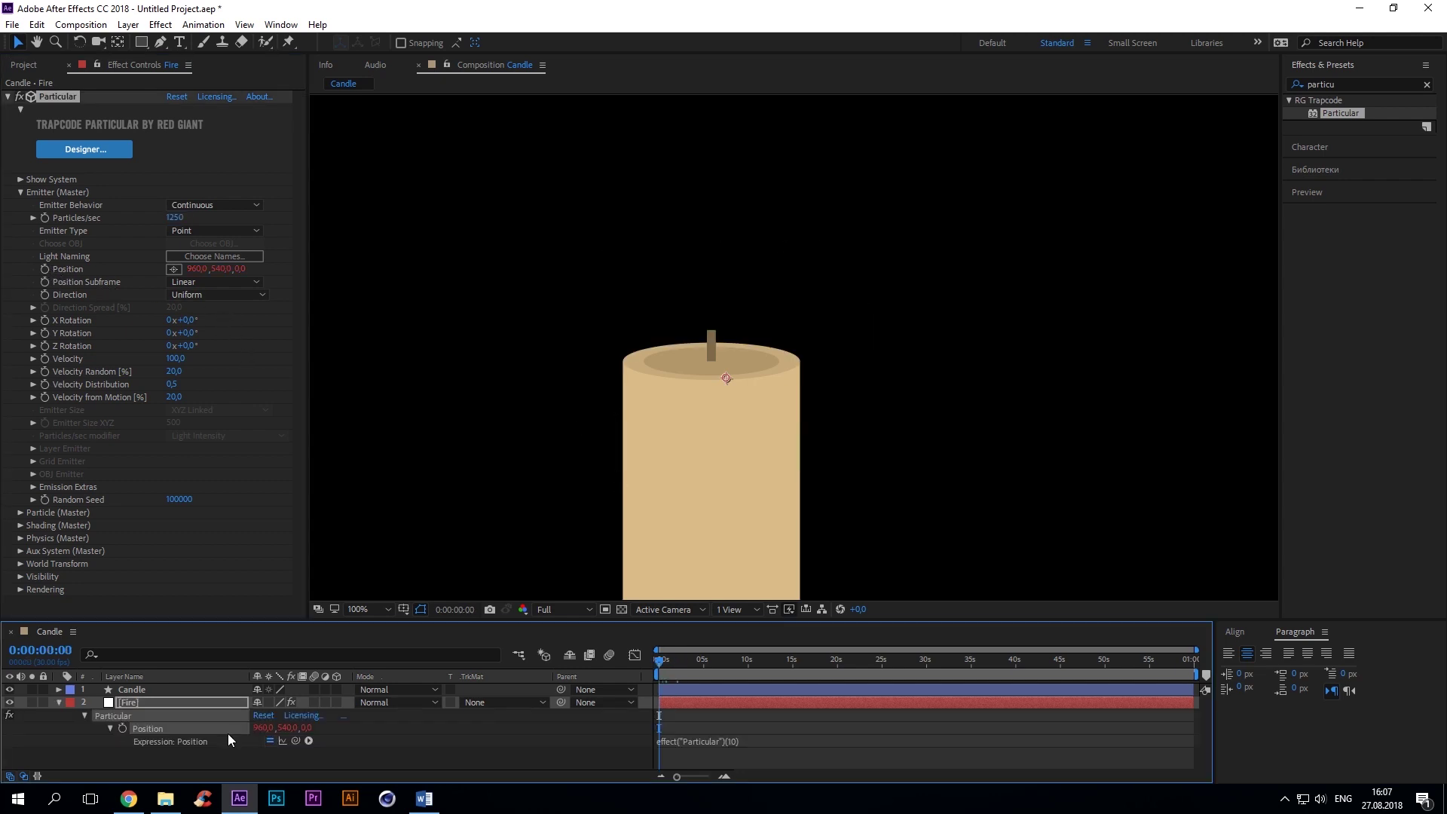
left_click(156, 689)
key("p")
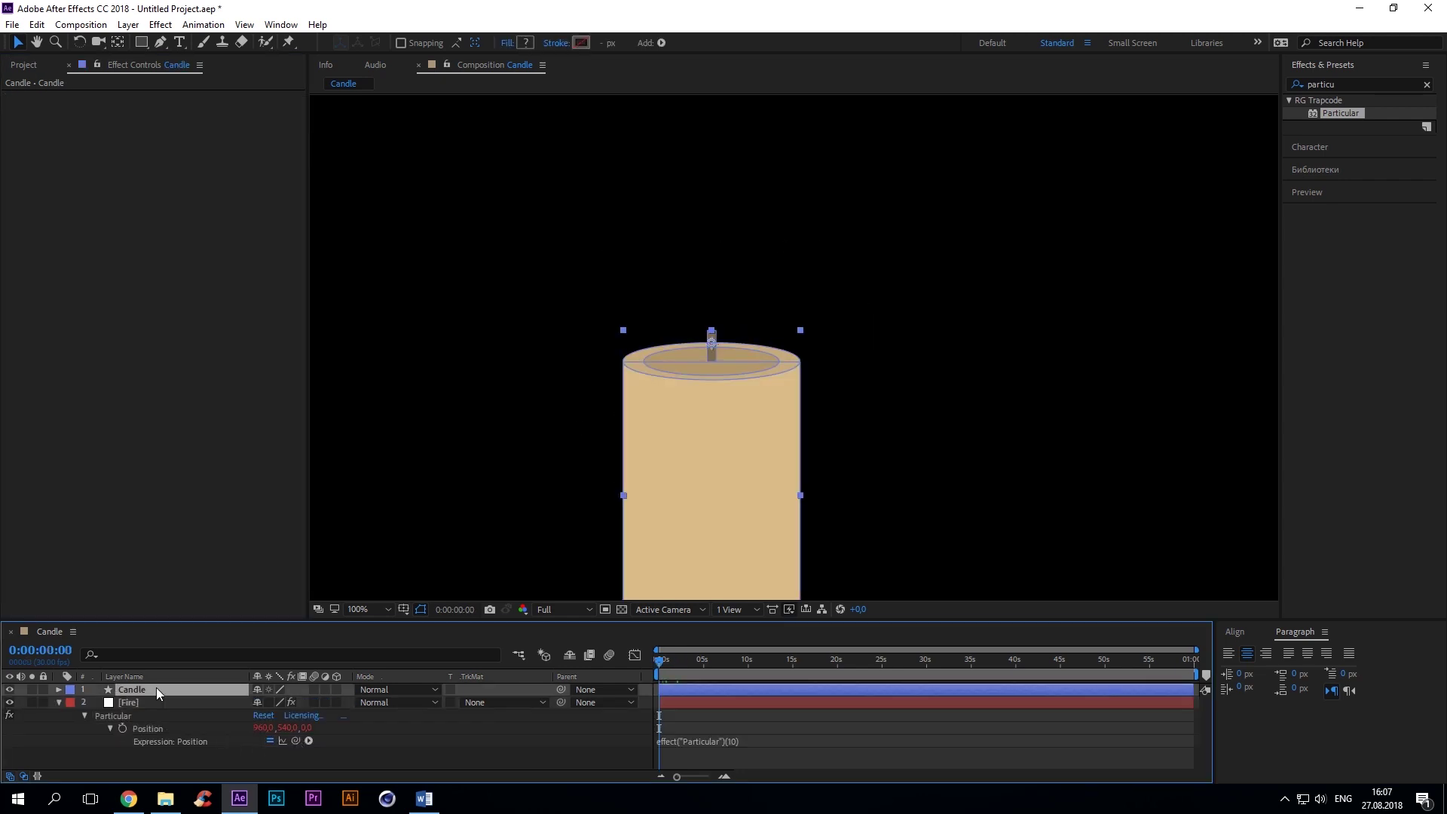
left_click_drag(296, 757, 132, 698)
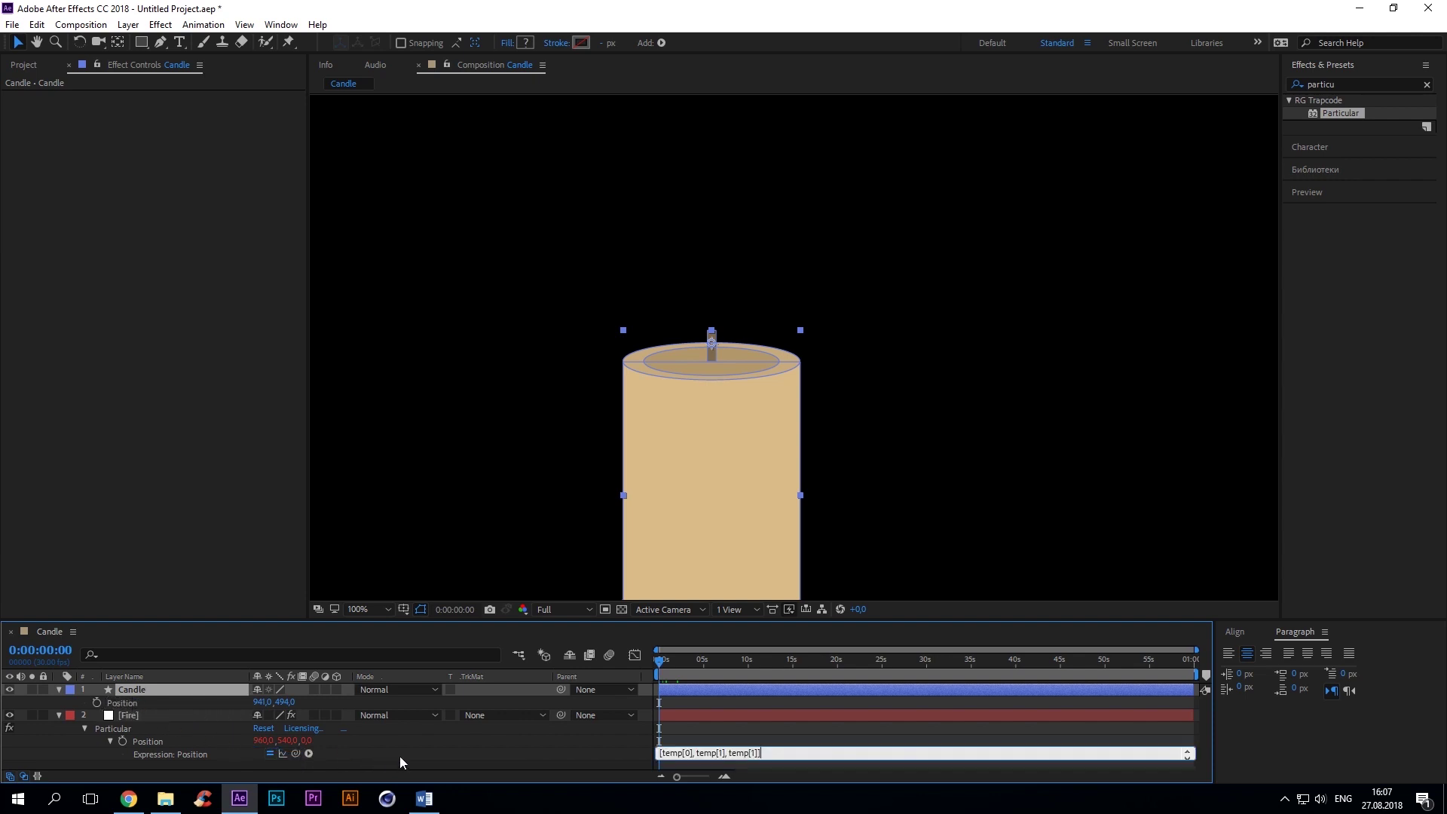
left_click(400, 757)
left_click(59, 714)
left_click(59, 689)
left_click(178, 689)
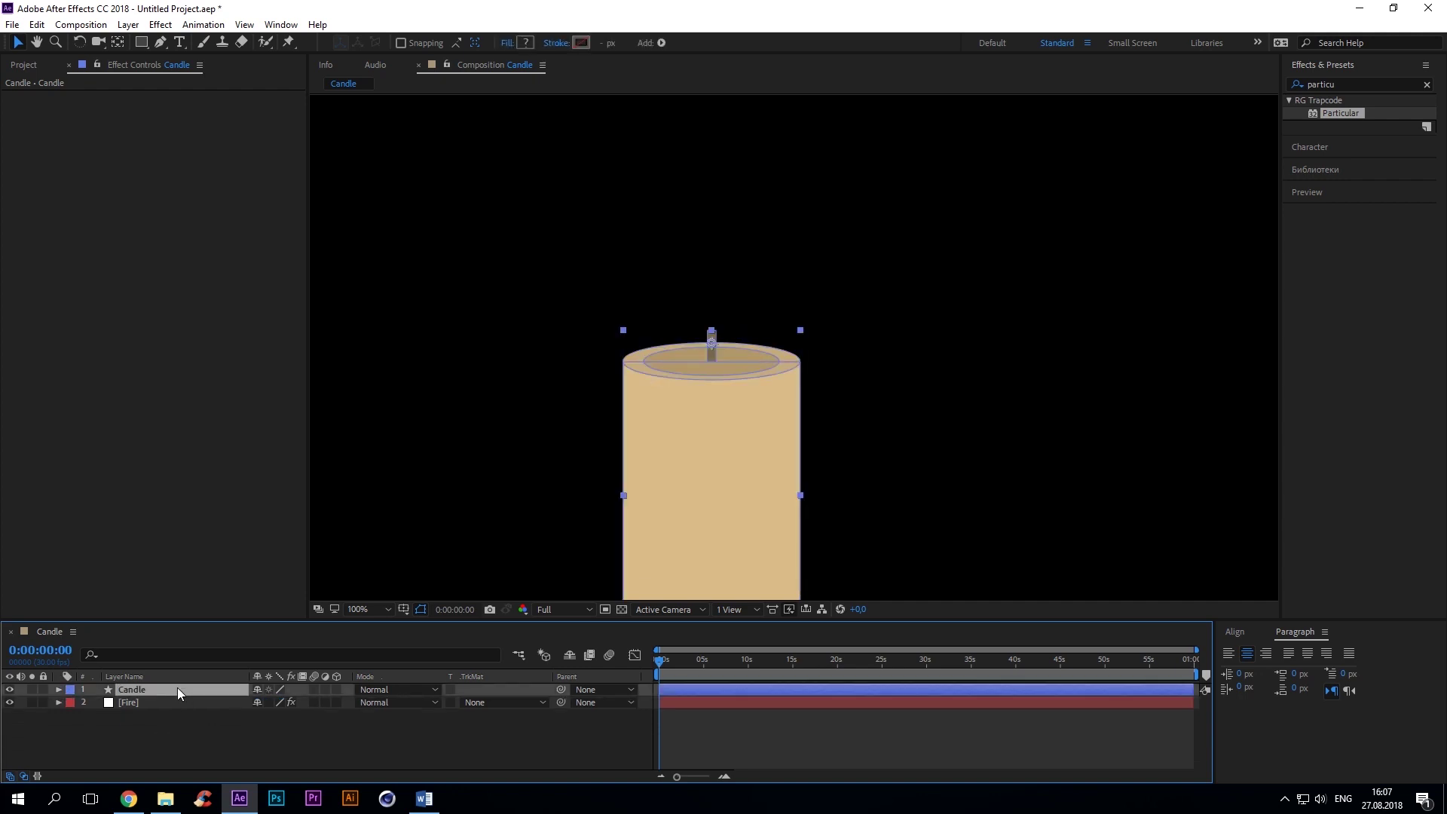
left_click(170, 702)
Set Velocity Random 0, Velocity Distribution 1 and Velocity from Motion 50
left_click(177, 357)
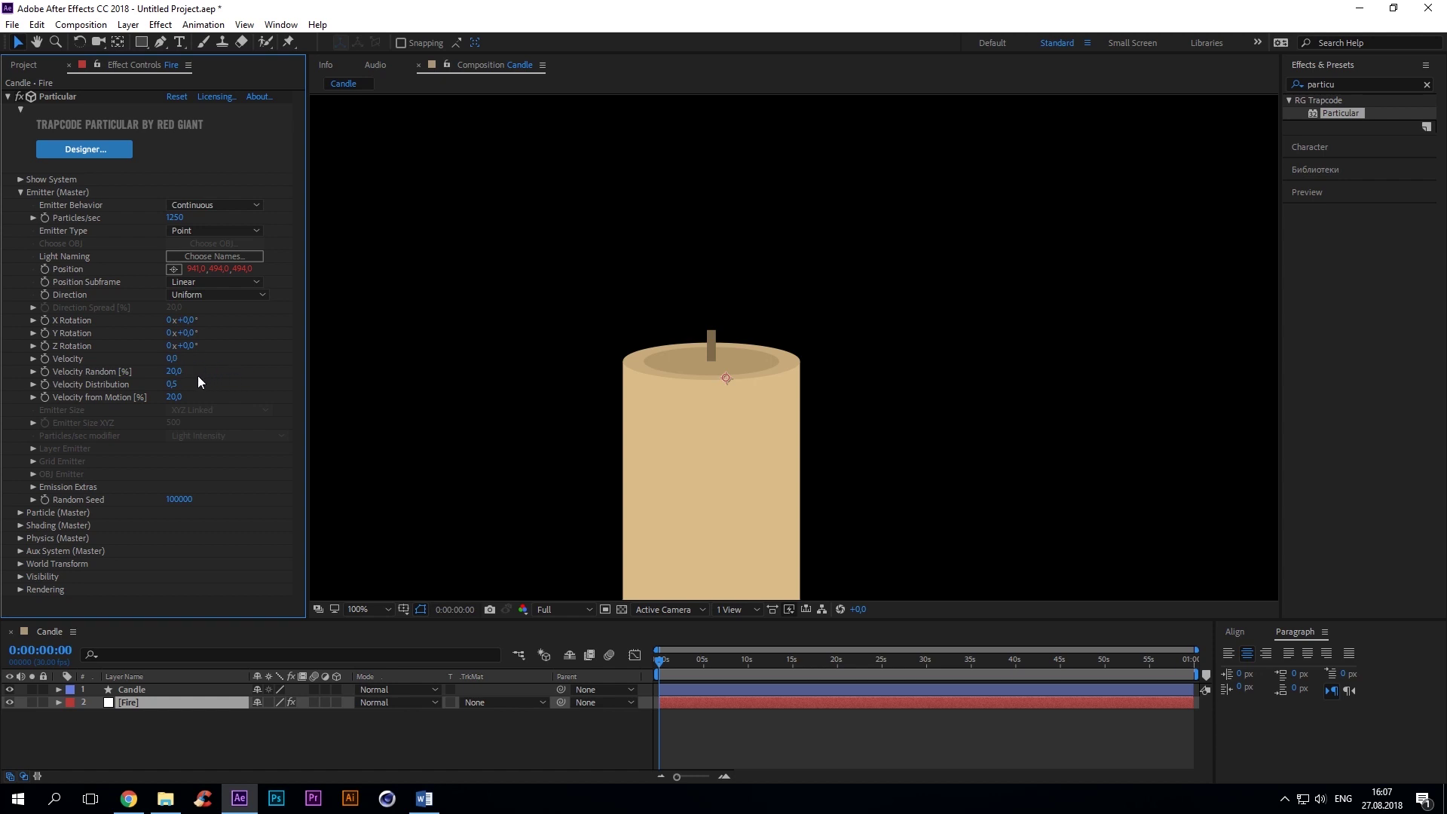
left_click(175, 371)
type("0")
key("Return")
left_click(173, 385)
type("1")
key("Return")
left_click(174, 398)
type("50")
key("Return")
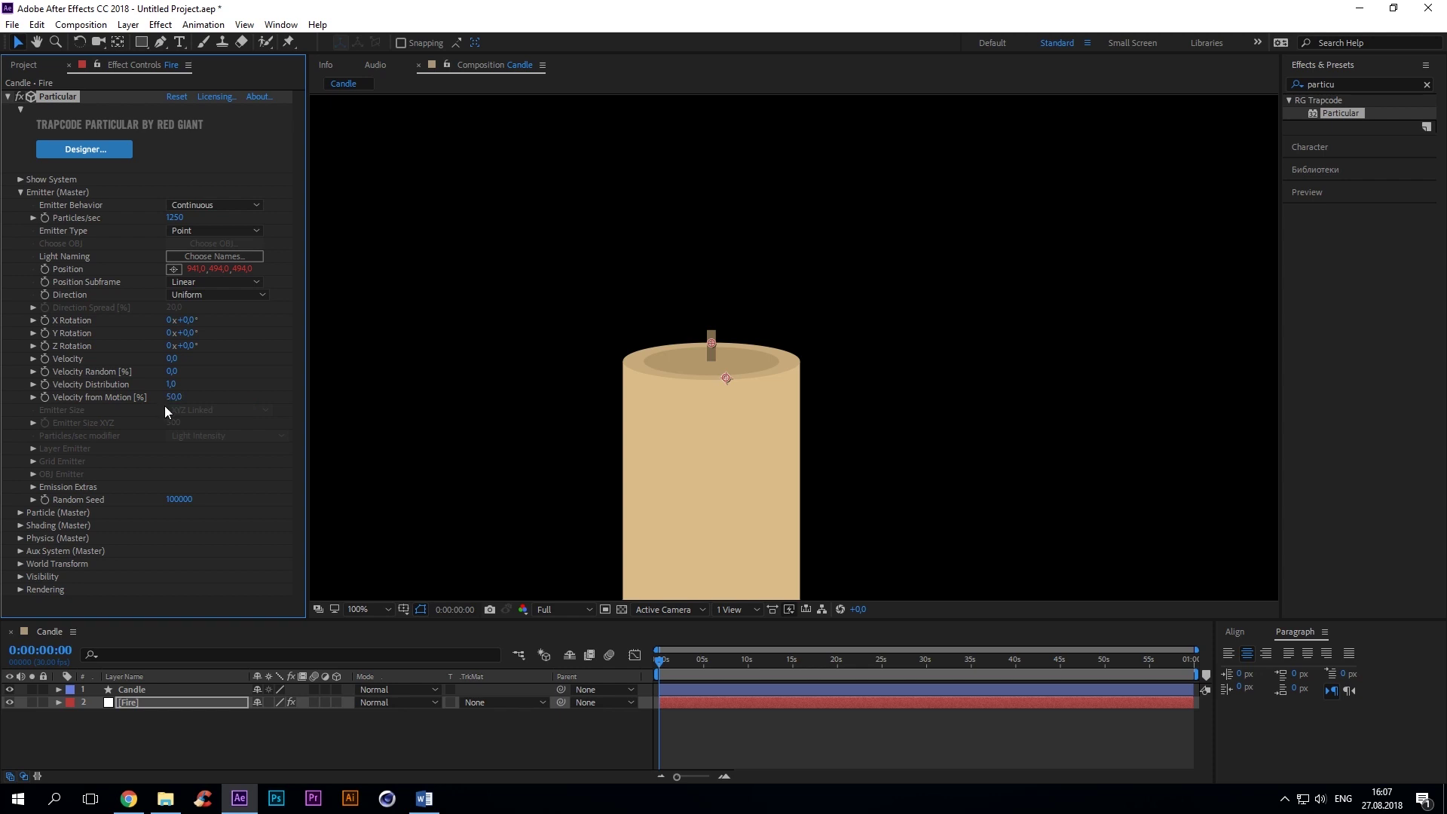
type("0")
Set particle Life to 0,3 s, Sphere Feather to 0 and Size to 35
left_click(21, 192)
left_click(21, 205)
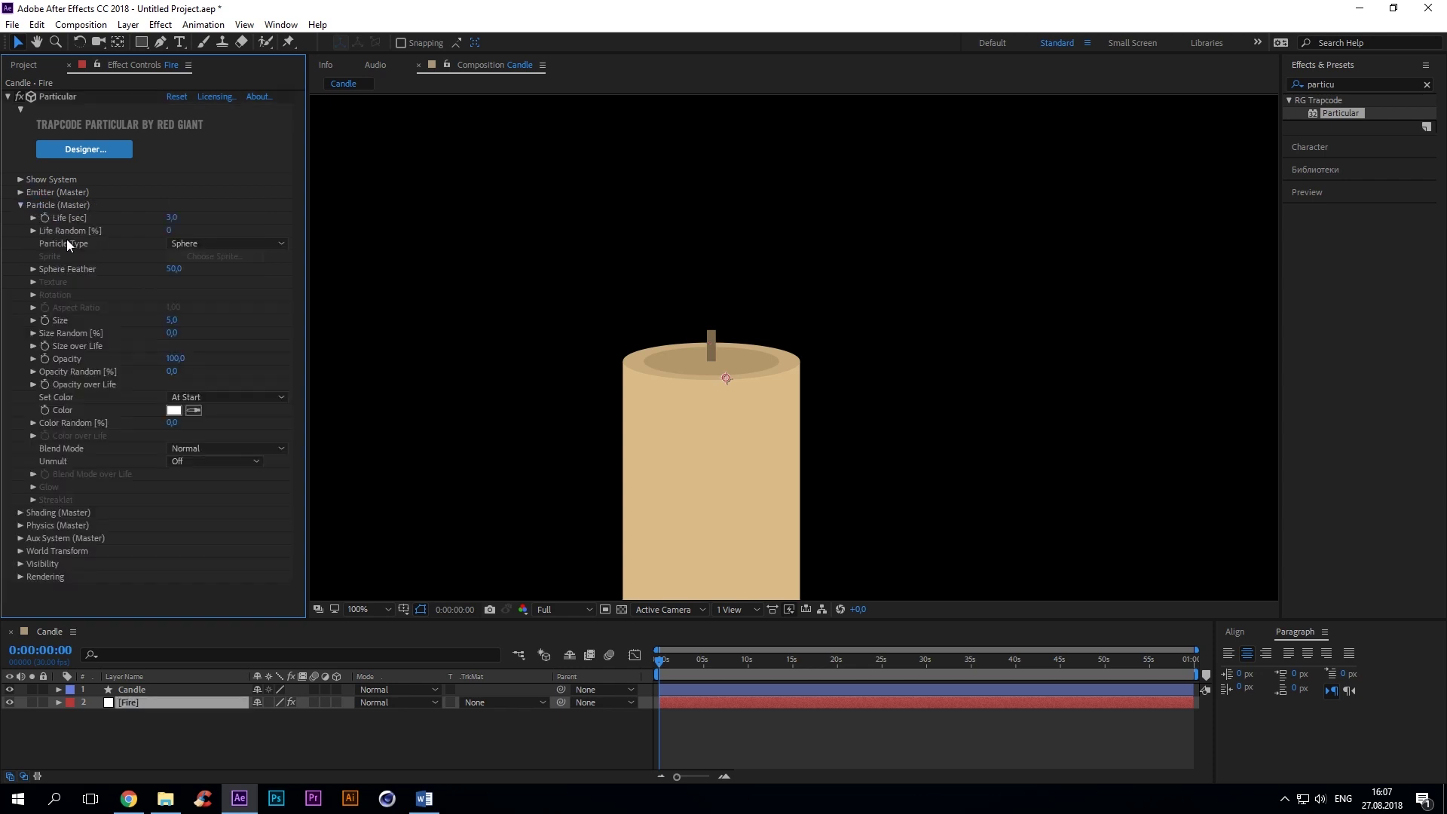
left_click(171, 218)
type("0,3")
key("Return")
left_click(178, 269)
type("0")
left_click(214, 297)
left_click(172, 319)
type("35")
key("Return")
Draw a smoothed Size over Life curve shrinking particles from full size to zero
left_click(33, 346)
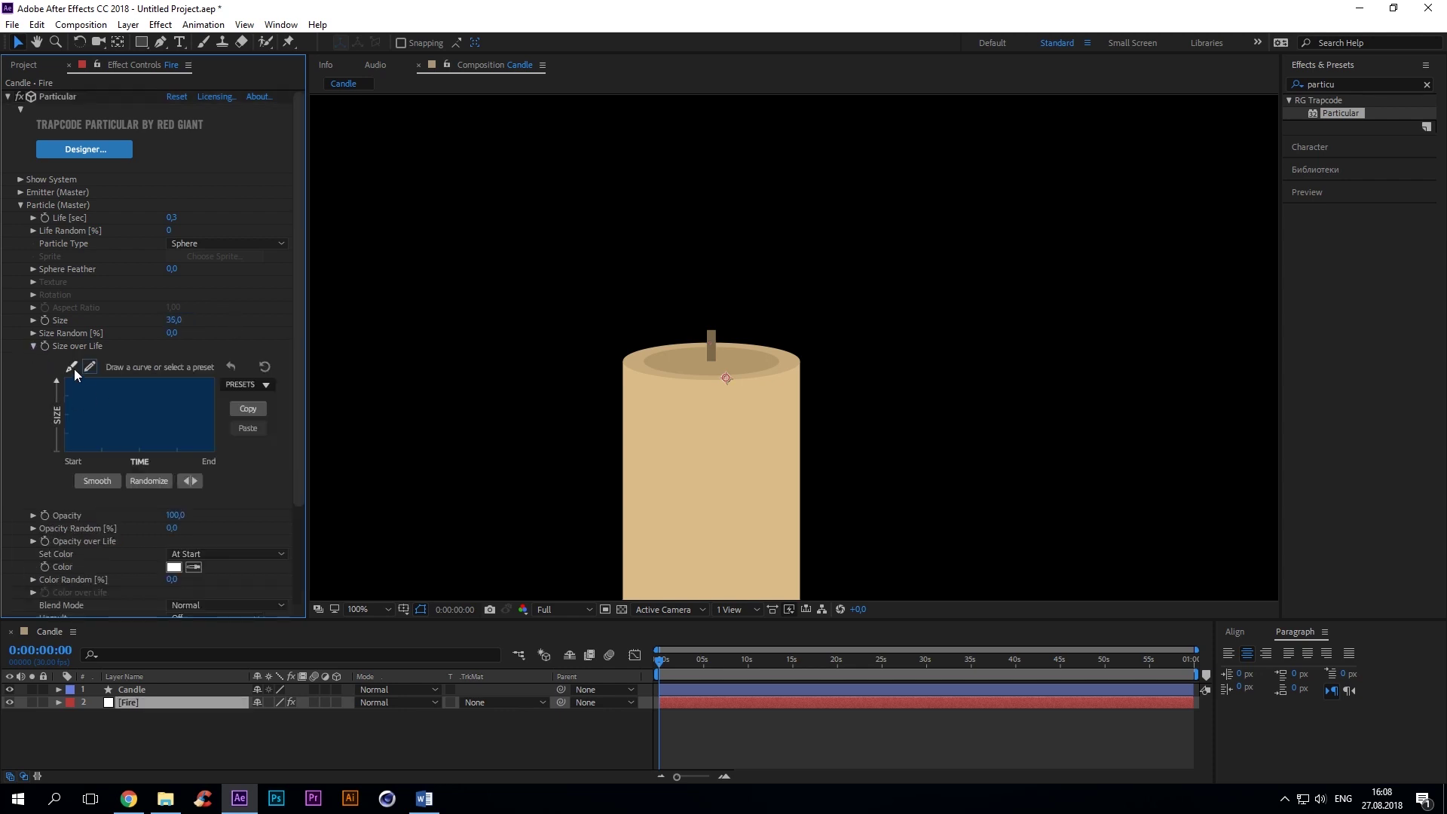
left_click(73, 368)
left_click_drag(65, 413, 89, 381)
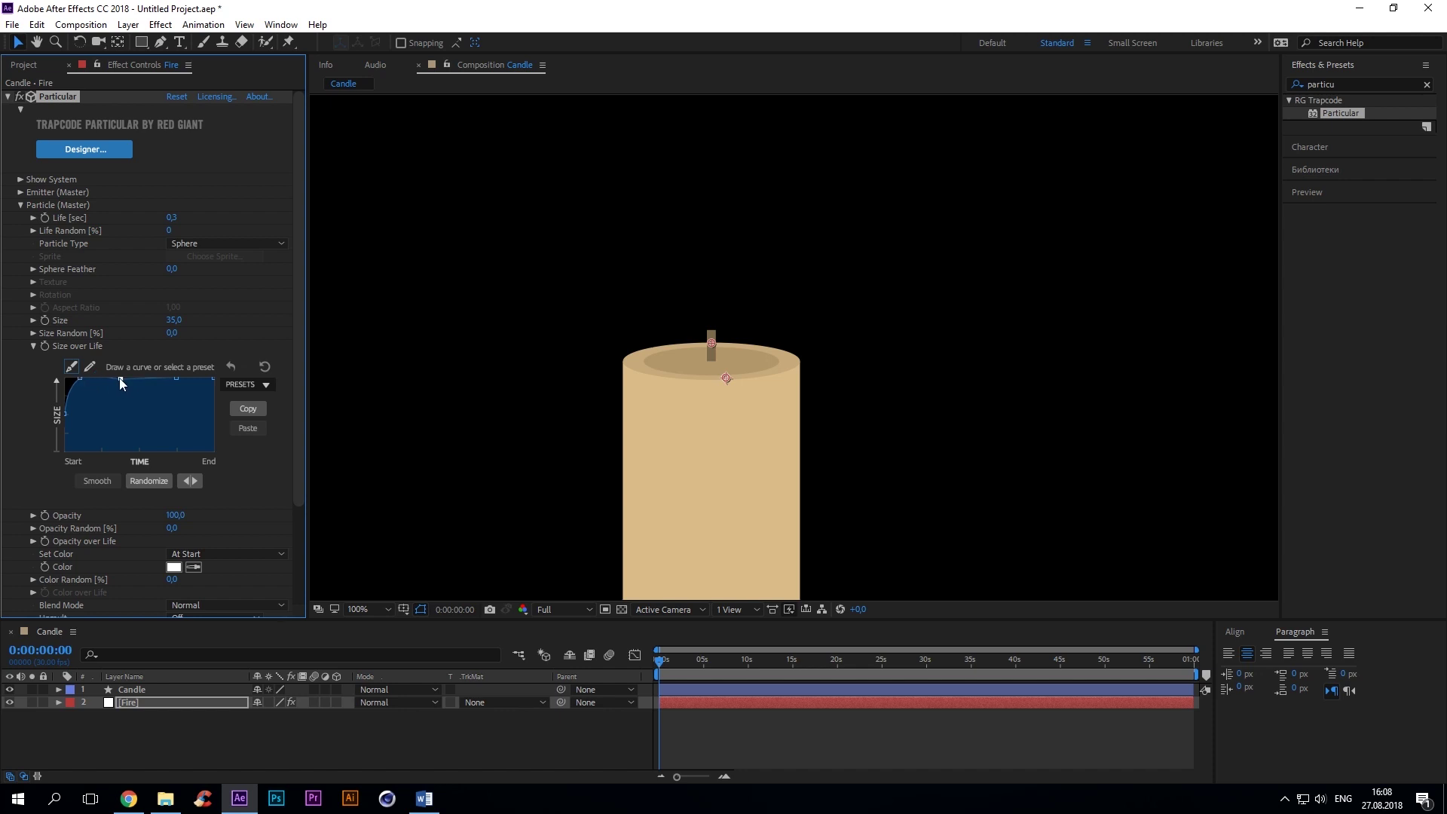
left_click_drag(196, 389, 217, 460)
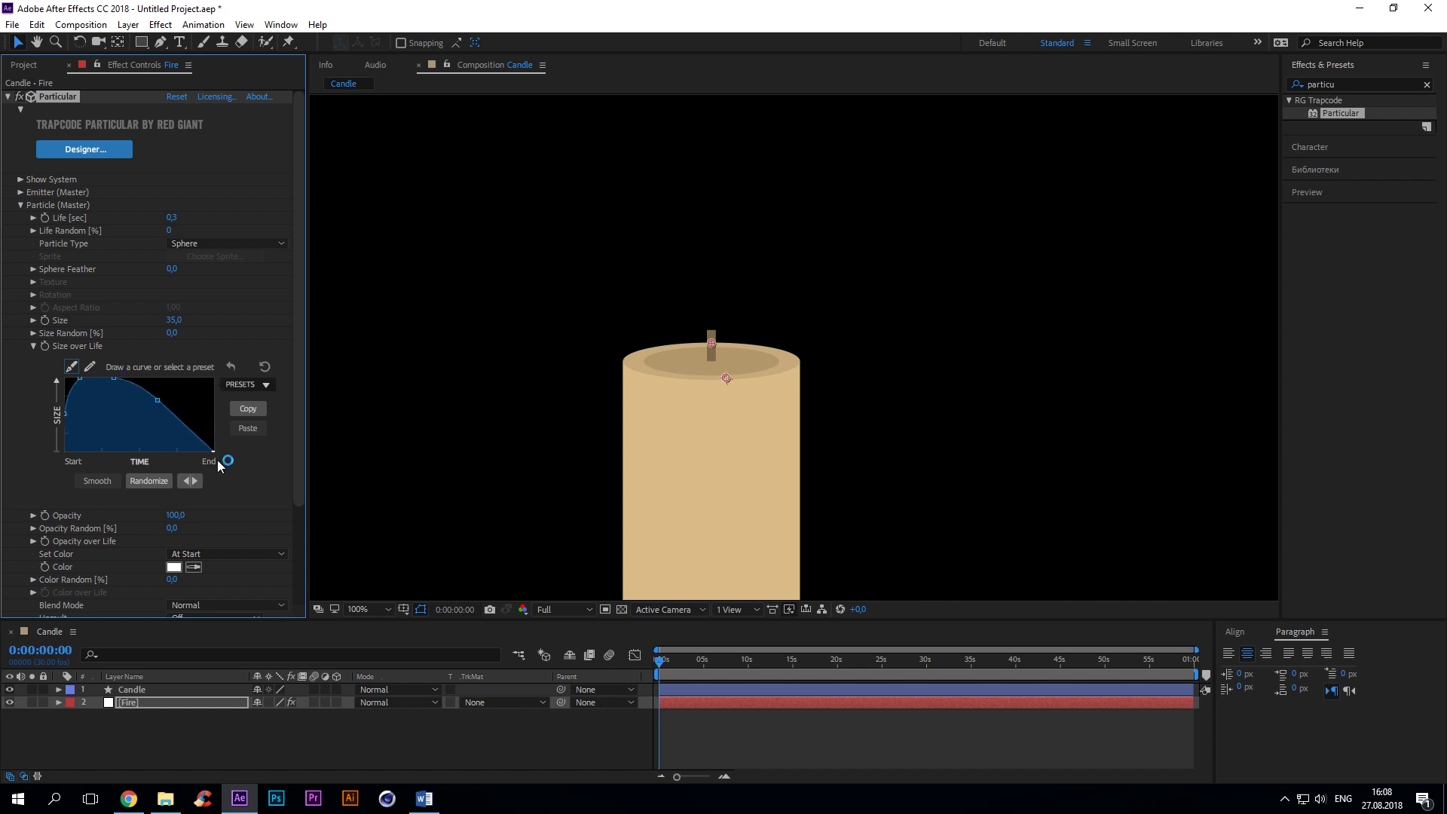
left_click(97, 481)
left_click(33, 346)
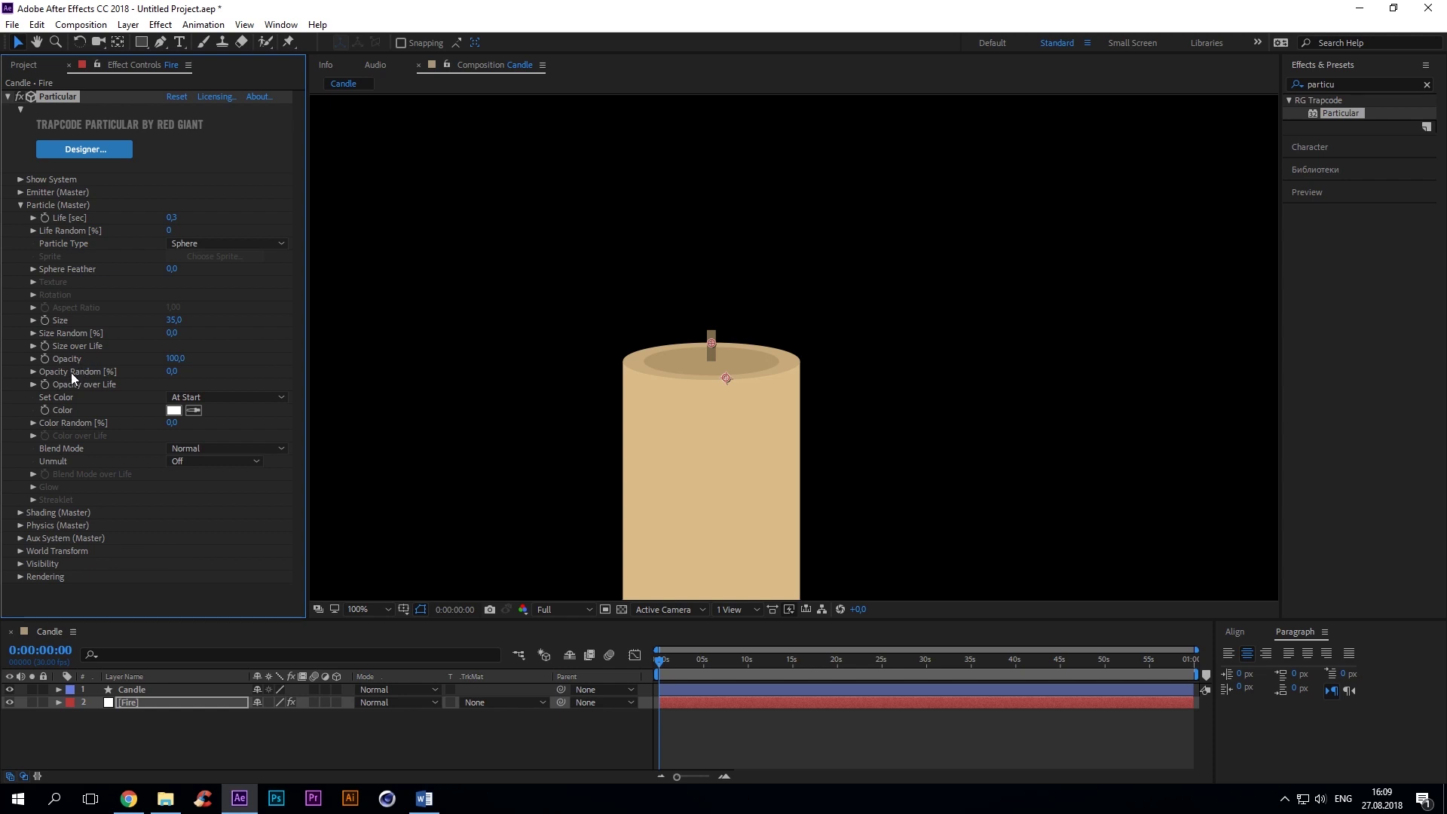
Shape the Opacity over Life curve so particles fade out over their life
left_click(33, 385)
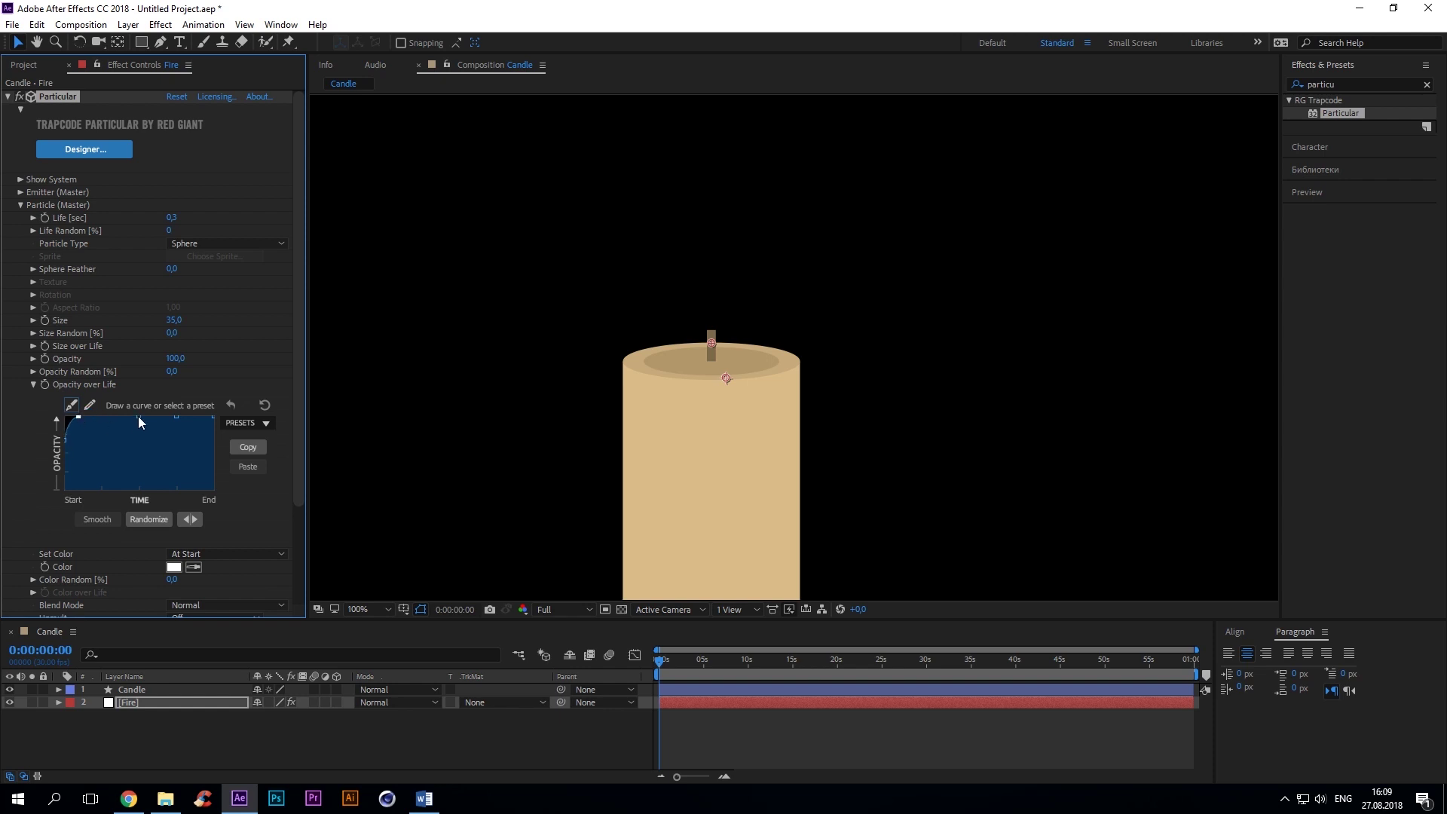
mouse_move(212, 417)
left_mouse_down()
mouse_move(213, 472)
mouse_move(187, 457)
left_mouse_up()
mouse_move(163, 418)
left_mouse_down()
mouse_move(162, 438)
mouse_move(78, 417)
left_mouse_up()
left_click(88, 416)
left_click_drag(163, 440, 159, 441)
left_click_drag(188, 457, 186, 458)
left_click_drag(65, 439, 74, 417)
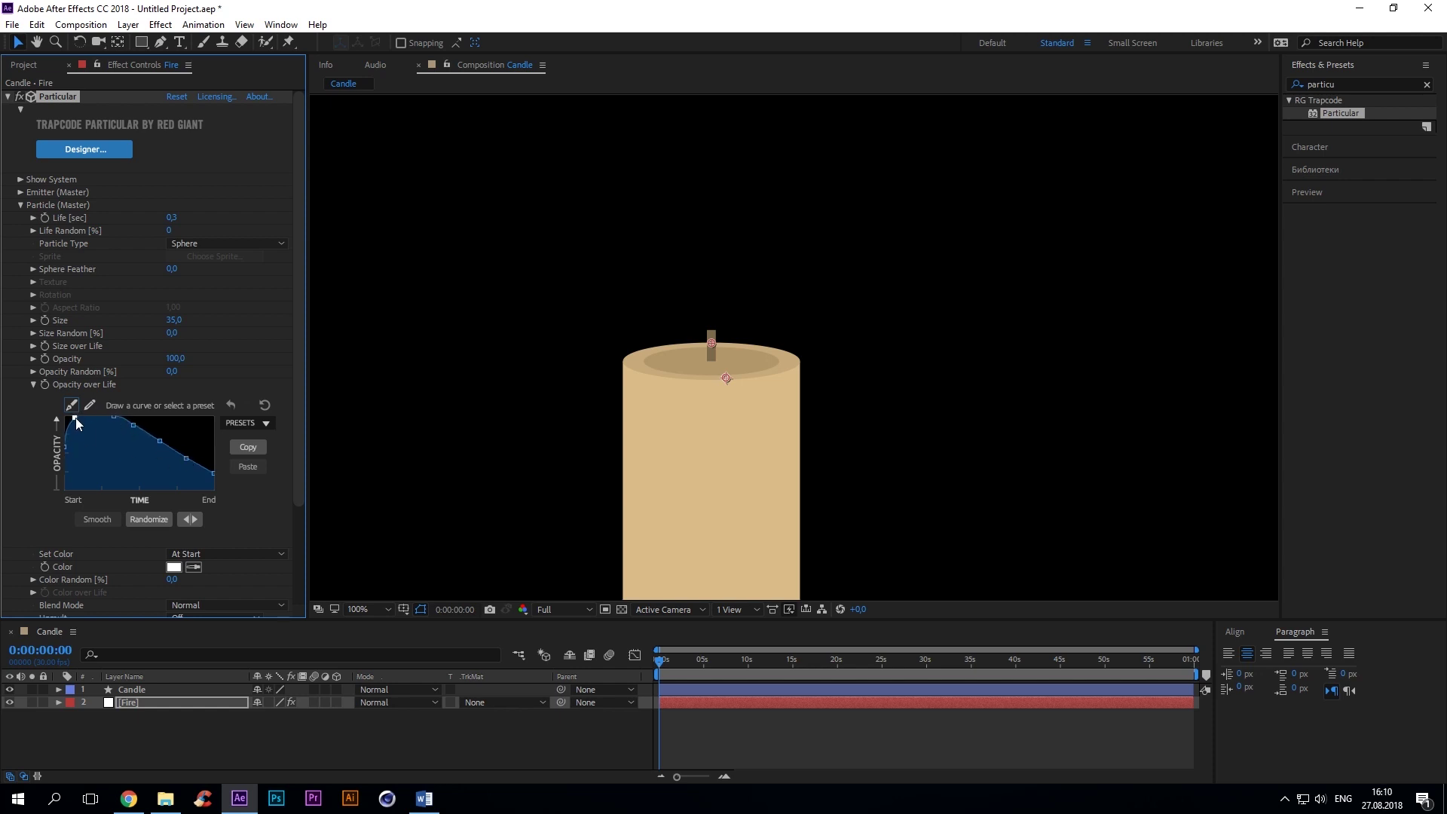
left_click(34, 386)
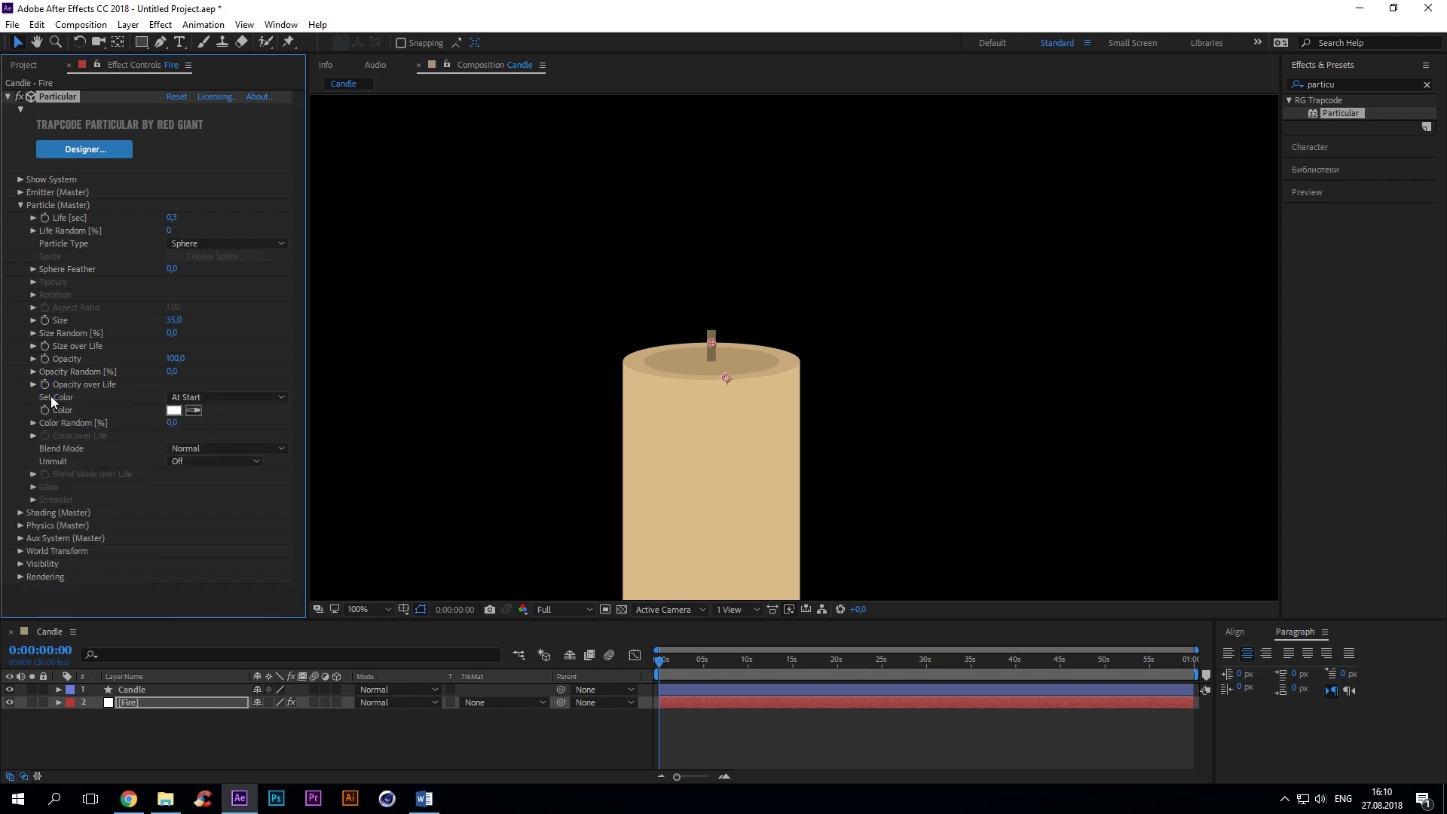
Colour the particles orange FFA302 and move the Fire layer above Candle
left_click(173, 411)
type("FFA")
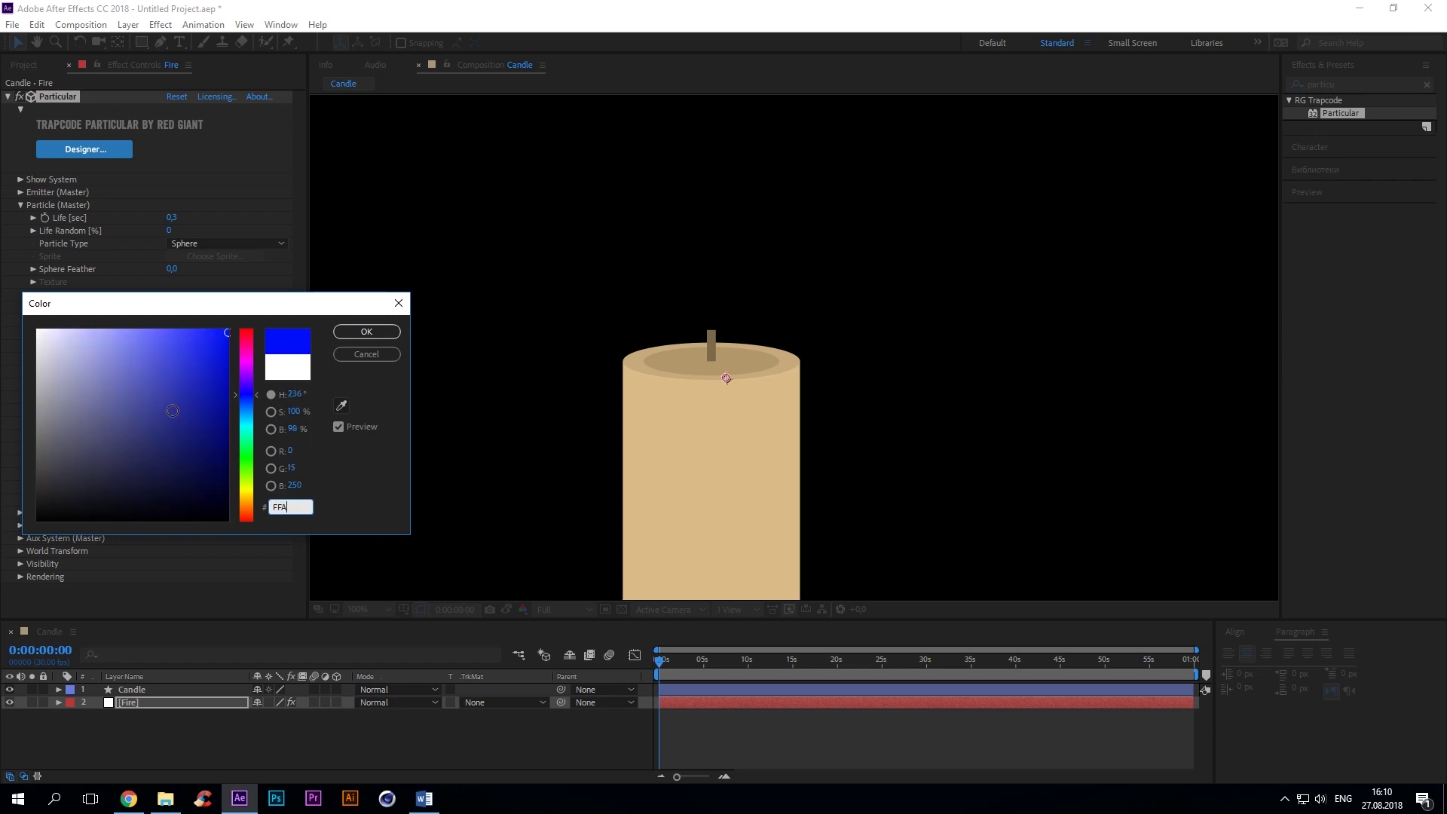
type("302")
key("Return")
key("space")
left_click_drag(132, 690, 140, 716)
left_click(128, 689)
left_click(21, 206)
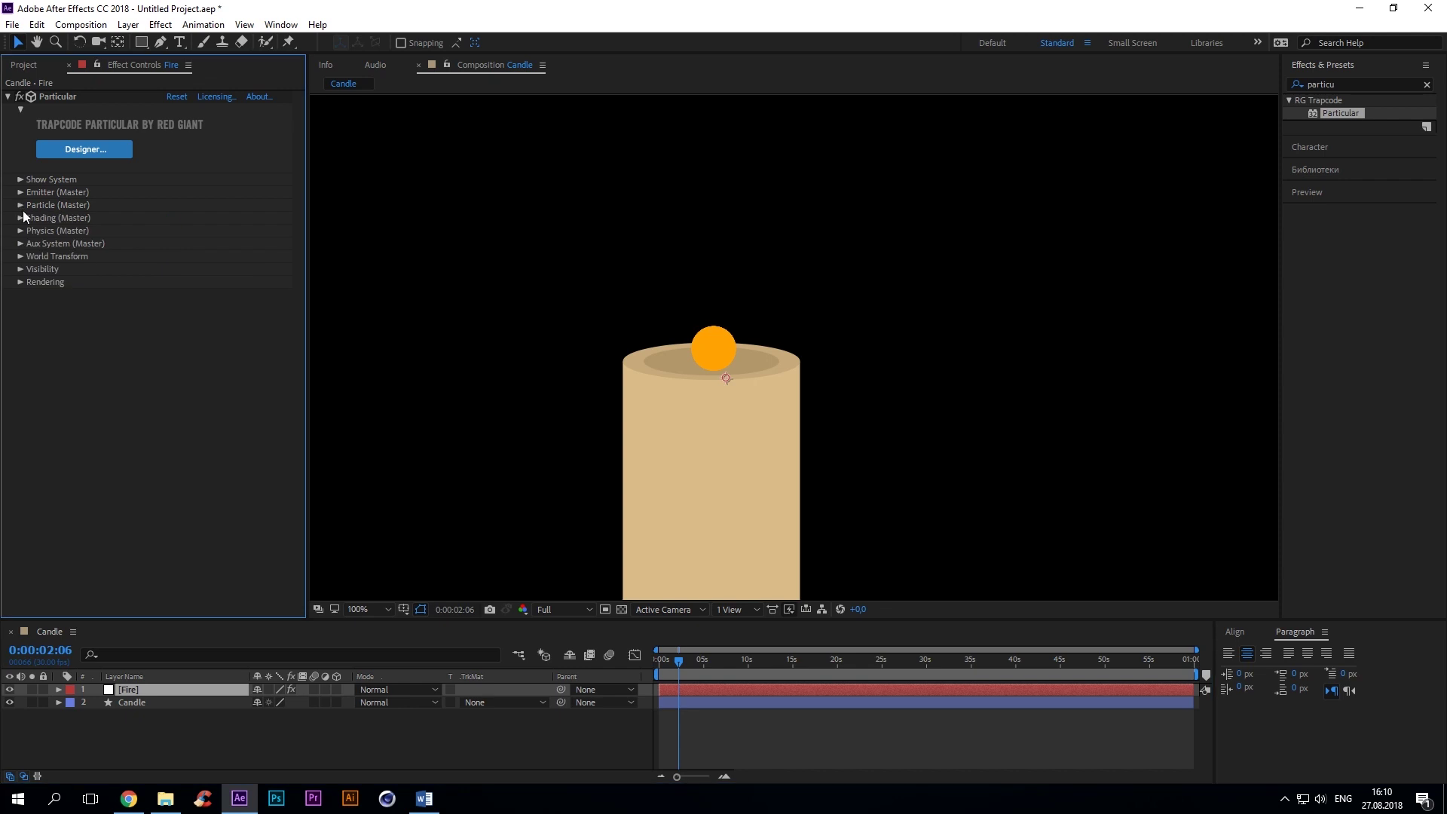
Set Particular's Physics > Air Wind Y to -1200 to stretch the flame upward
left_click(21, 231)
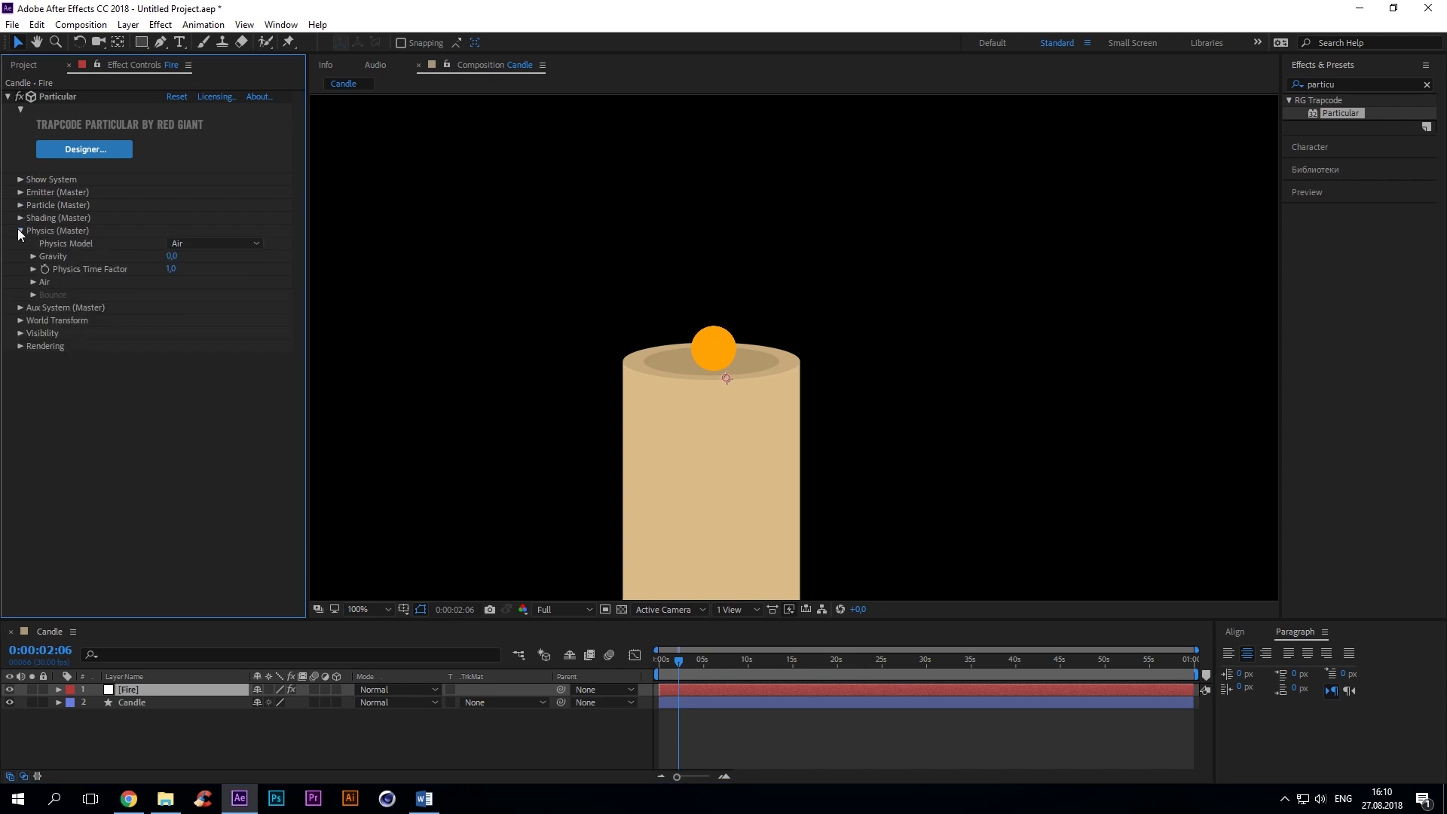
left_click(35, 284)
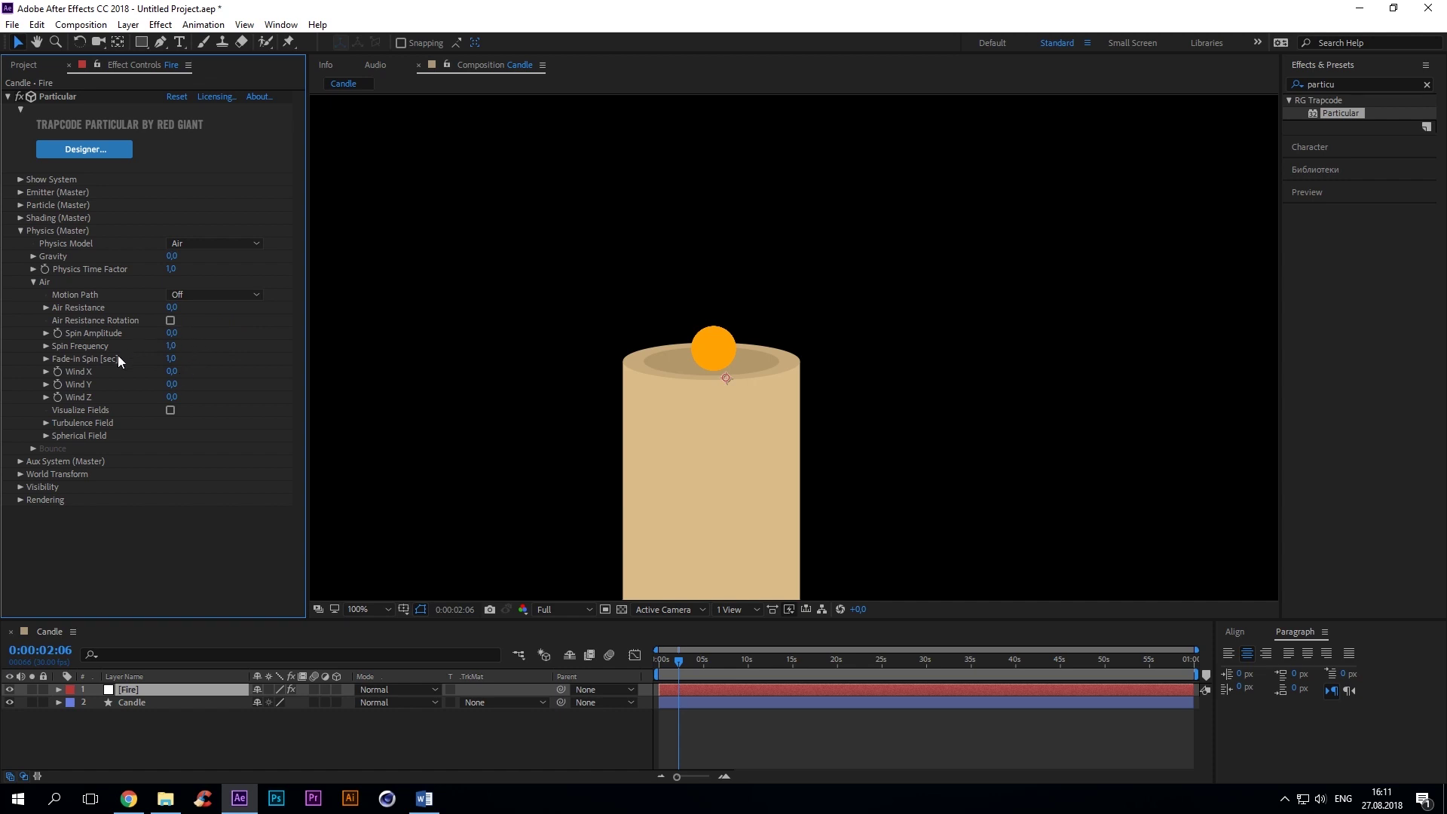
left_click(172, 384)
type("-1200")
key("Return")
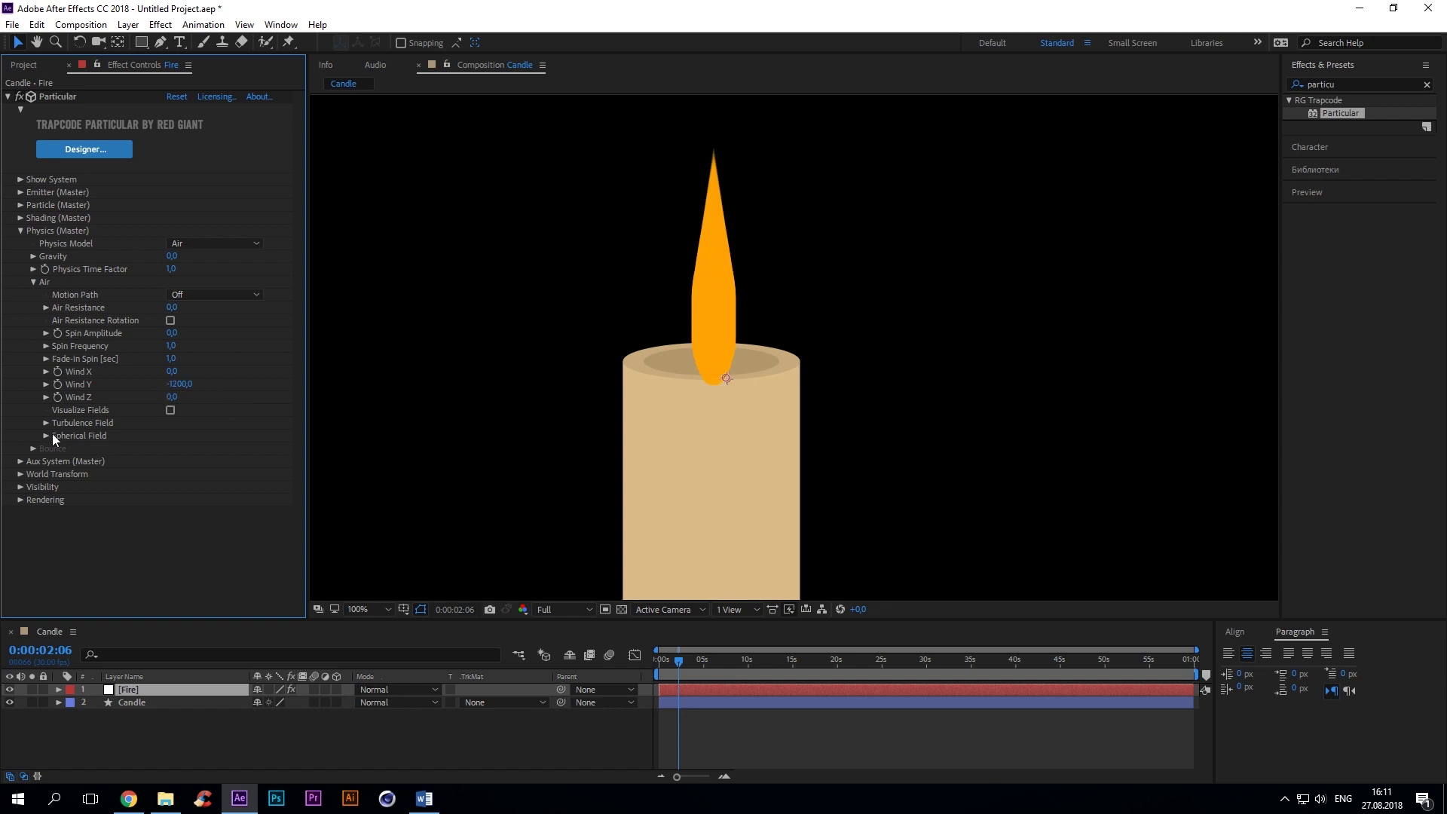
Set the Turbulence Field Affect Position to 65 and Affect Size to 25
left_click(47, 423)
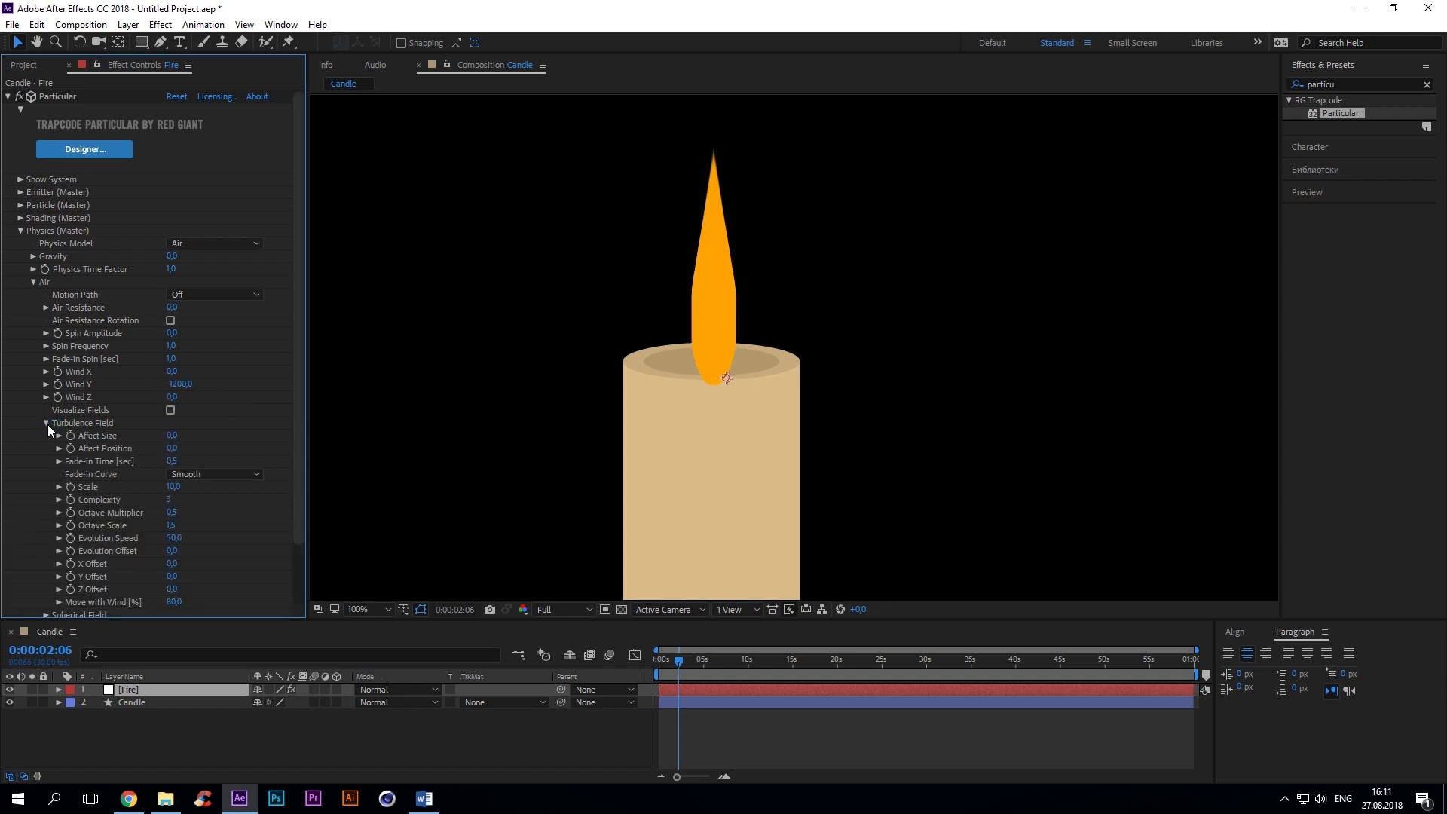
left_click(172, 449)
type("65")
key("Return")
left_click_drag(674, 671, 695, 671)
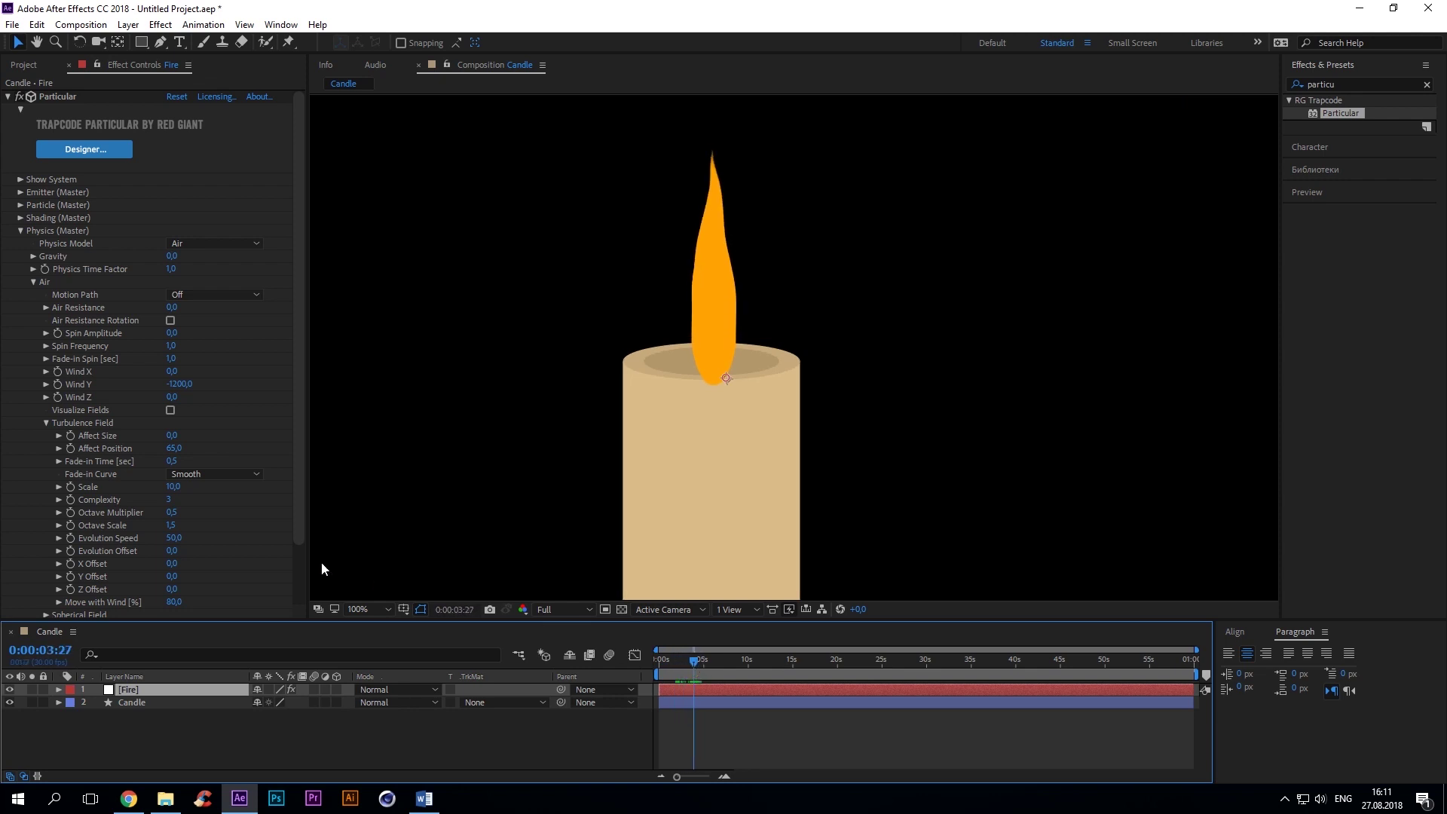
left_click(172, 436)
type("25")
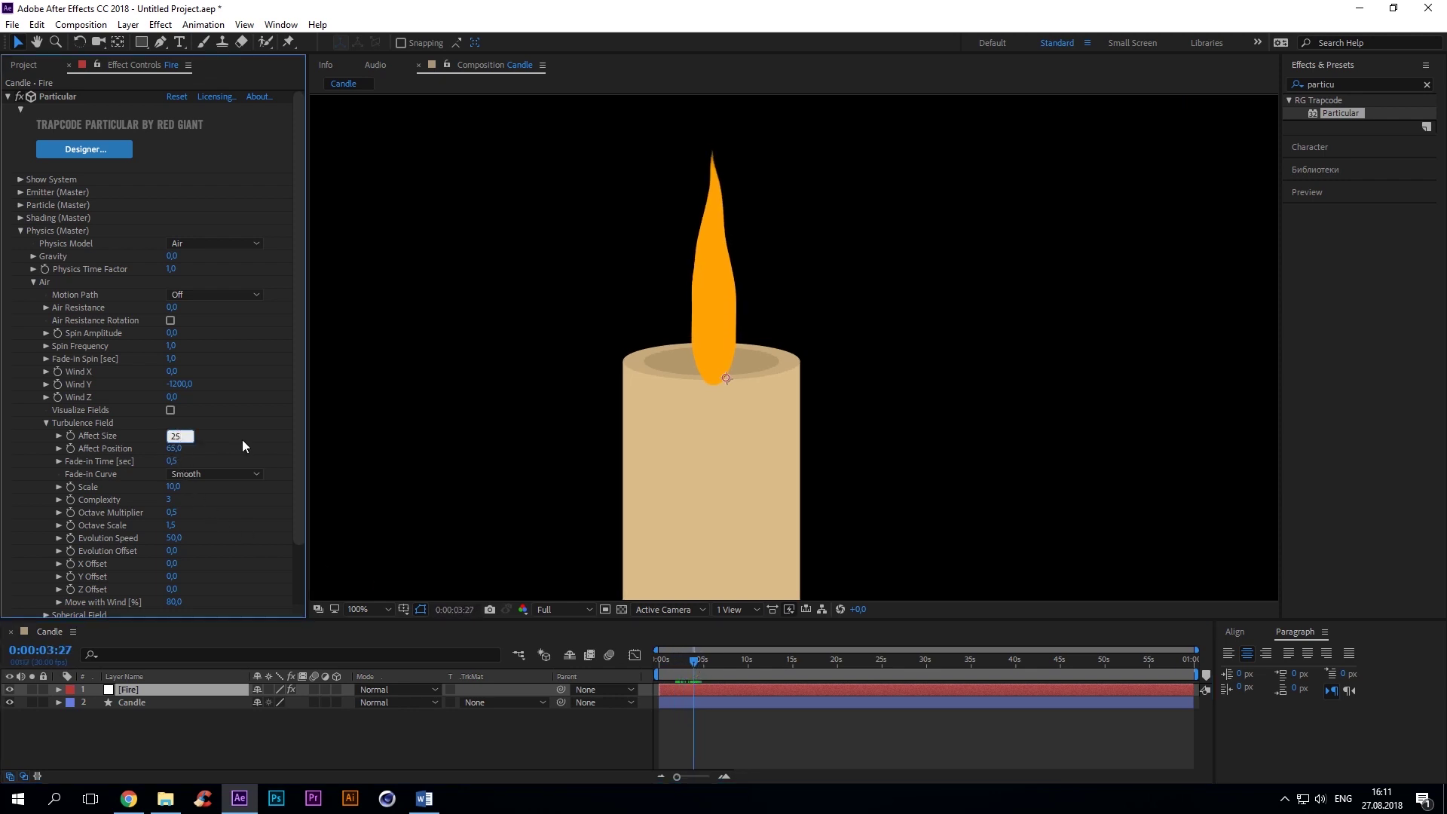
key("Return")
Preview the flicker, then raise the Candle layer's anchor point into the flame base
left_click(663, 663)
key("space")
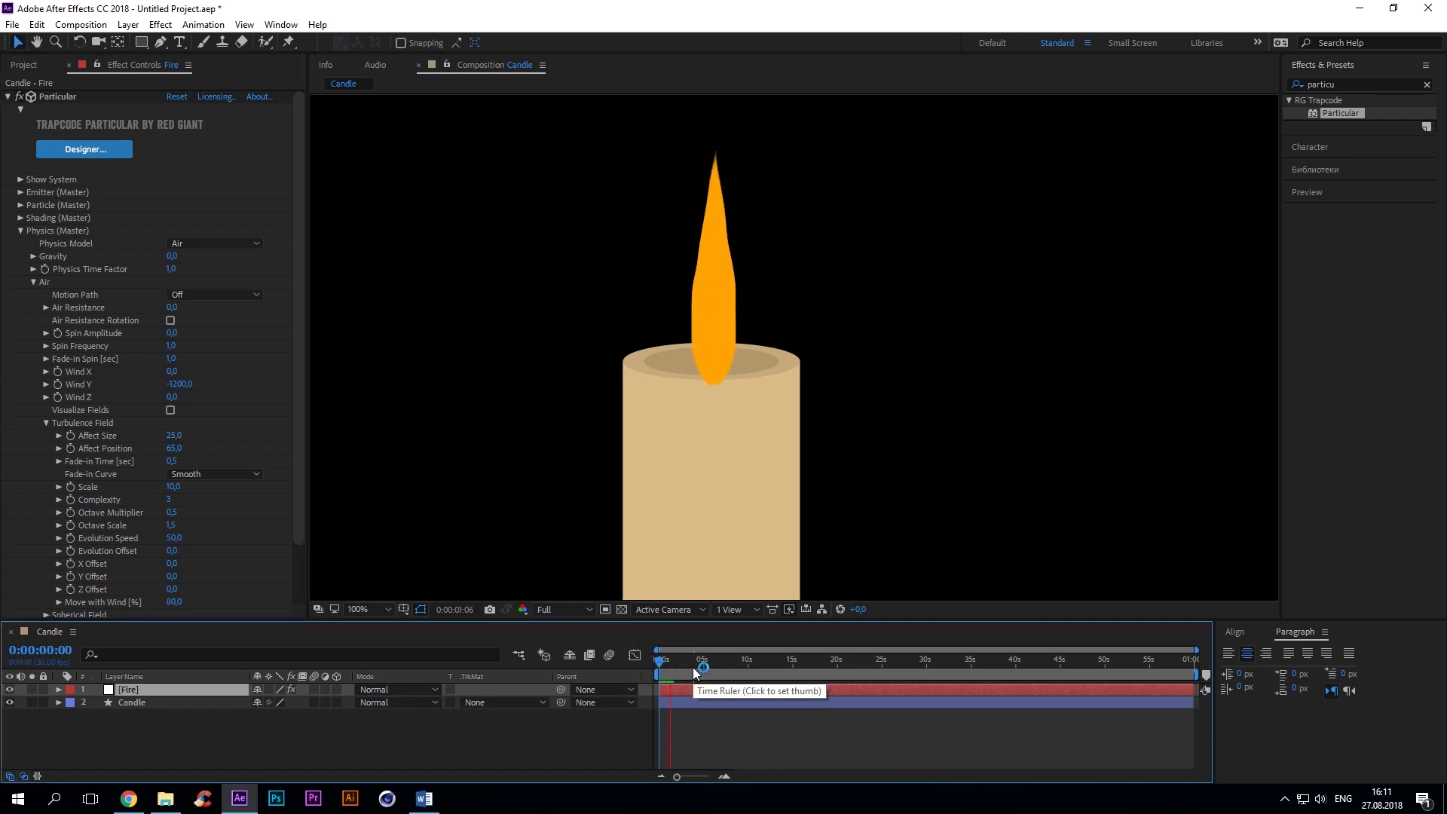
left_click(197, 451)
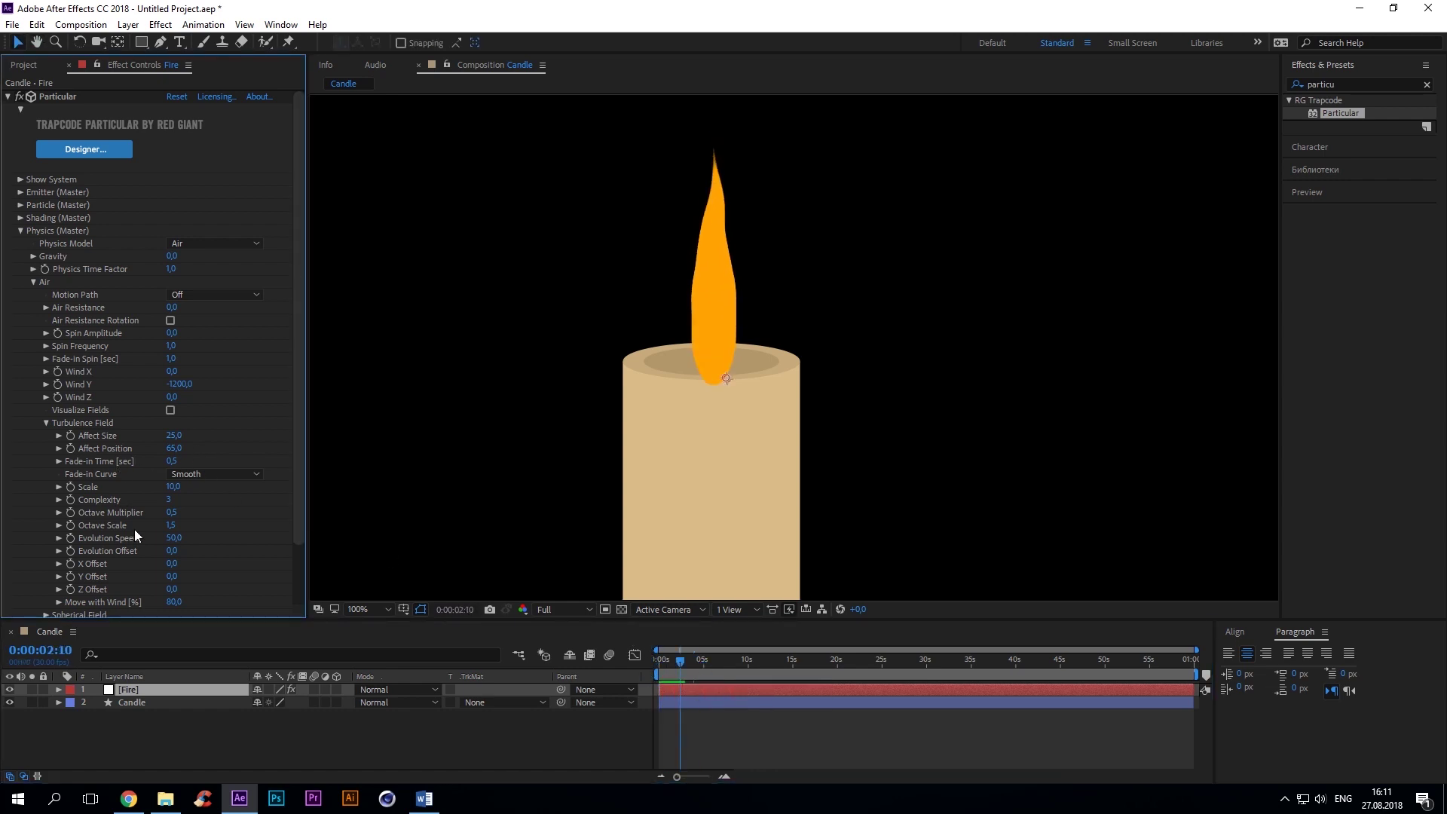
left_click(147, 703)
key("y")
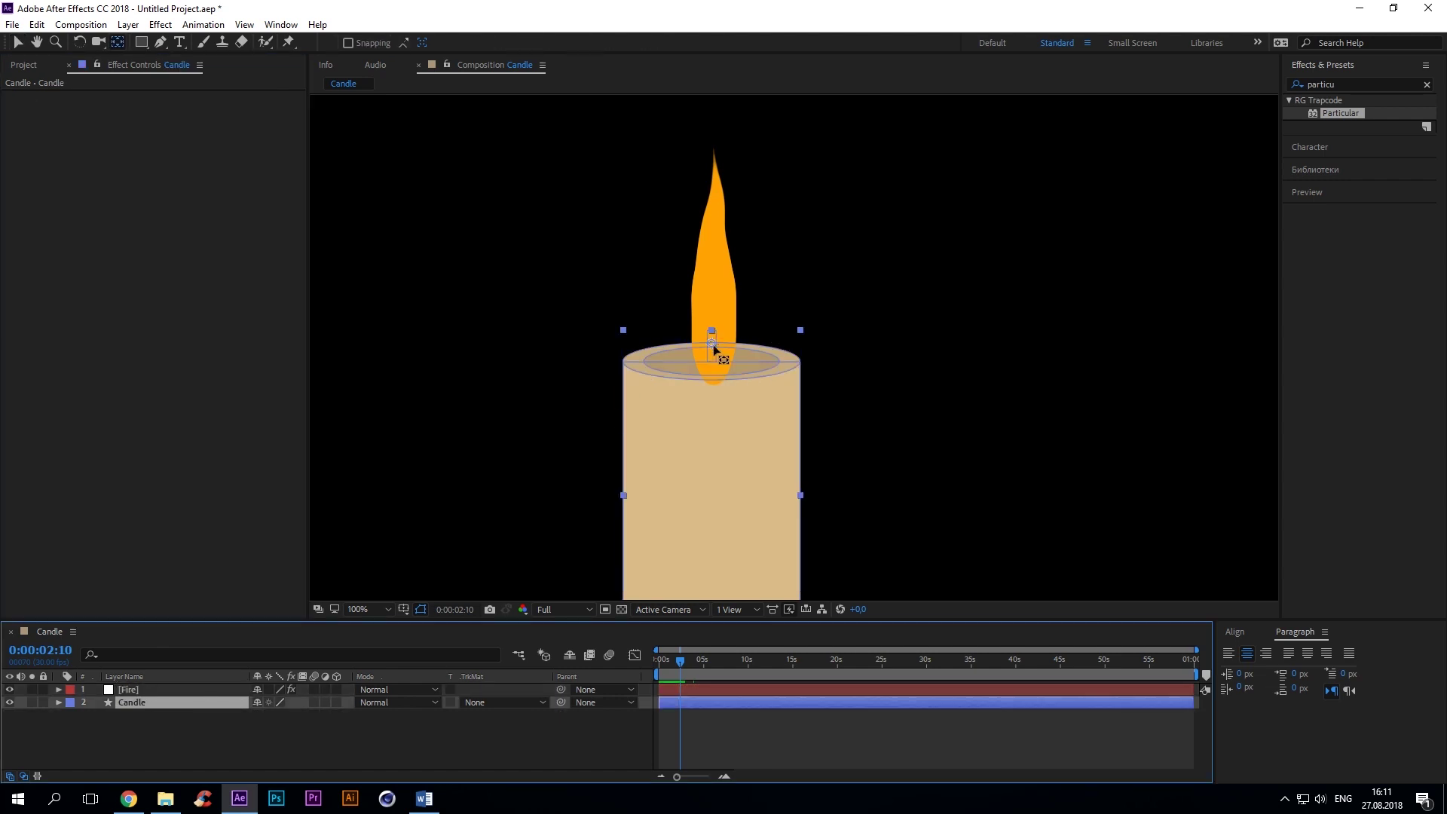
left_click_drag(713, 345, 712, 317)
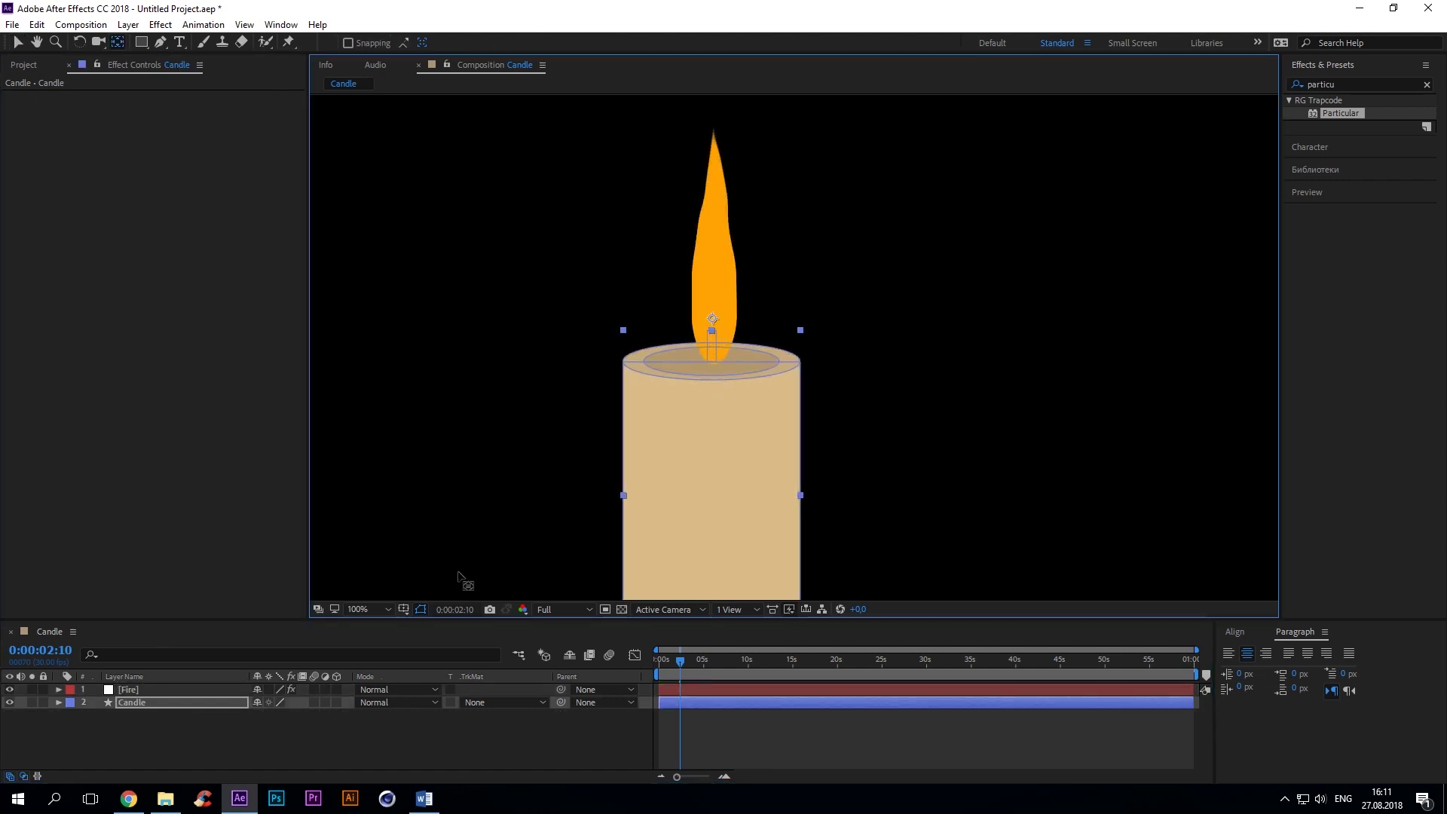
left_click(173, 690)
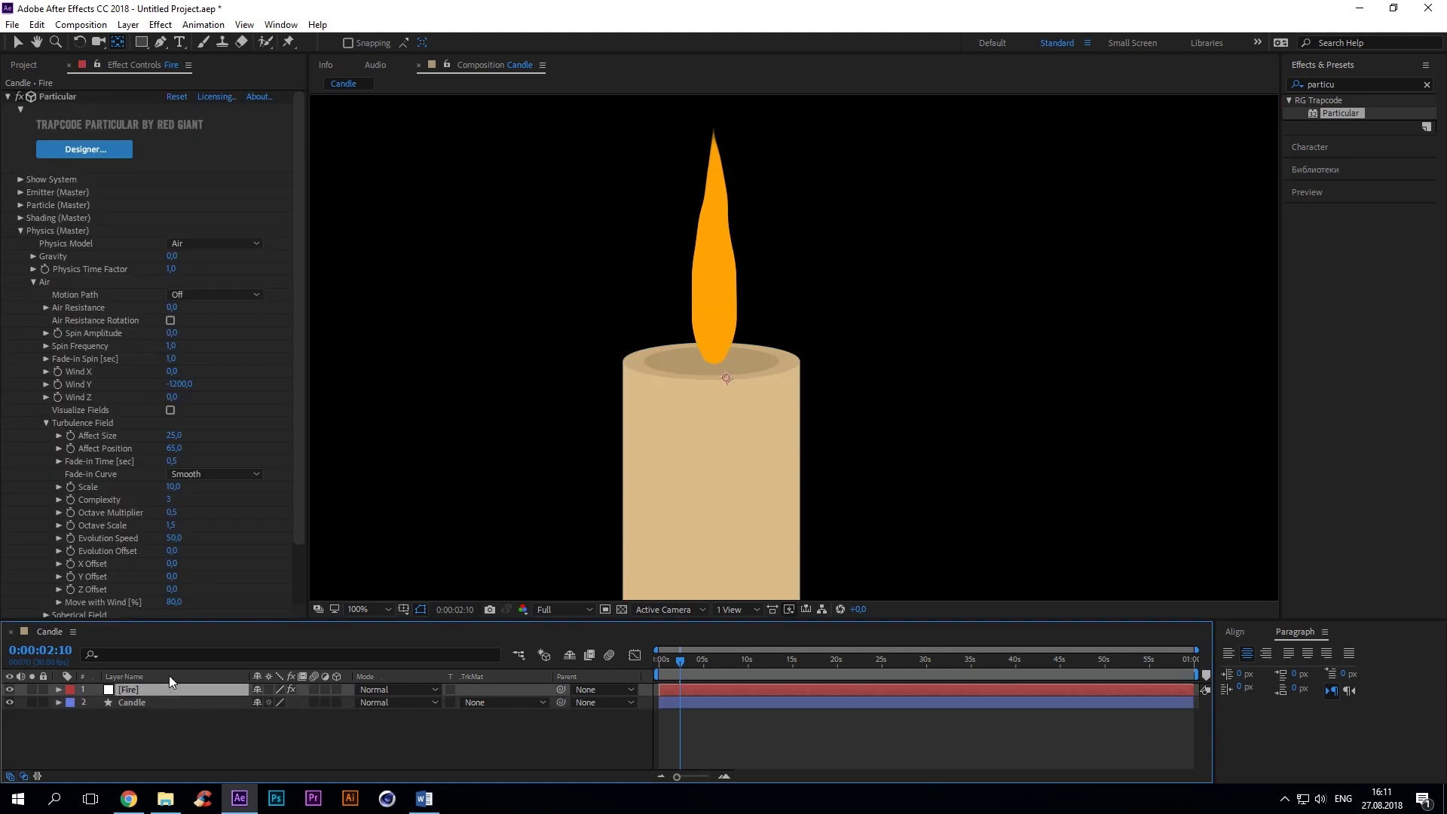
Set the turbulence Fade-in Time to 0,6 with a Linear Fade-in Curve
left_click(19, 204)
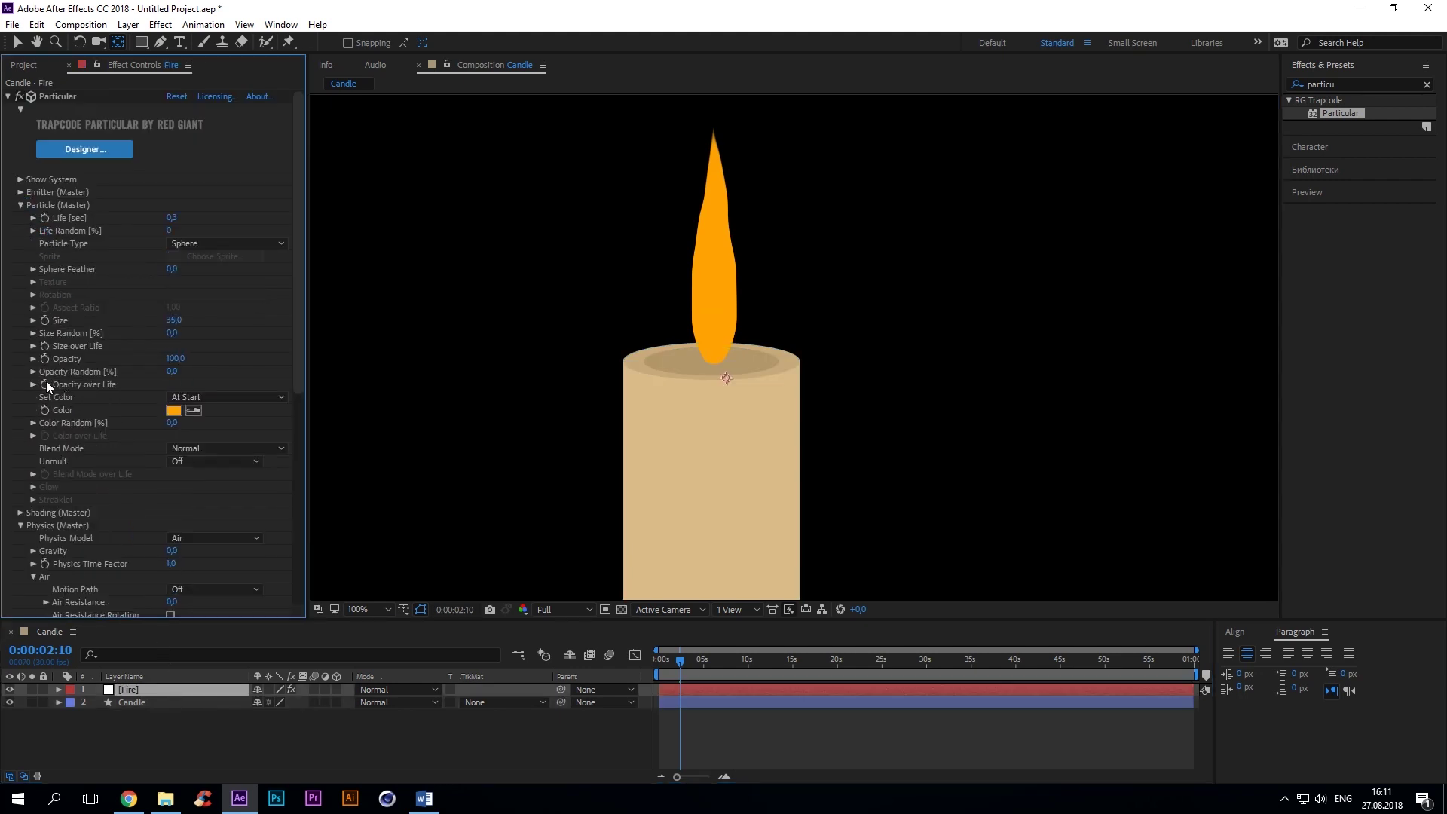
left_click(34, 347)
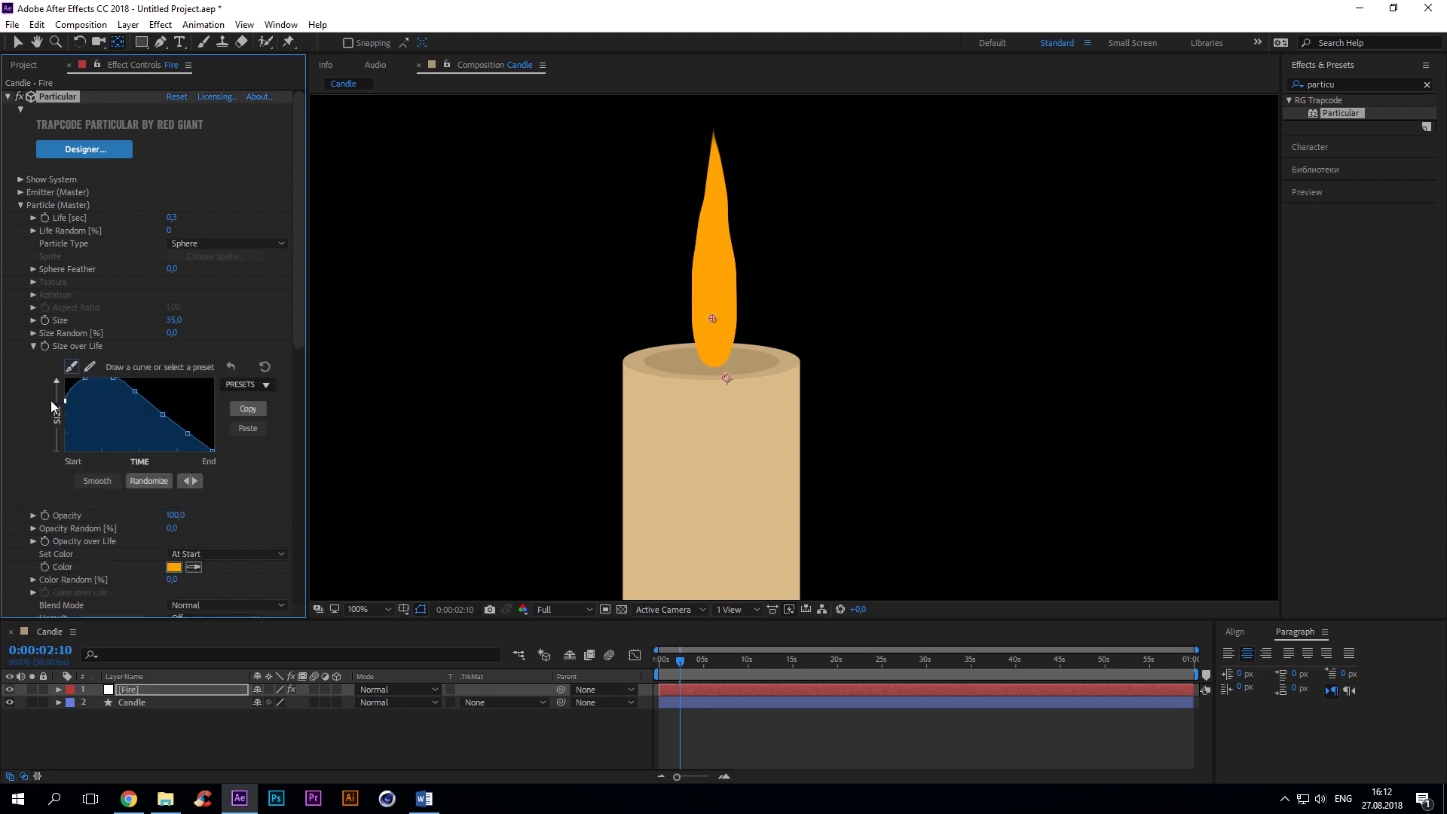
left_click(20, 207)
left_click(20, 230)
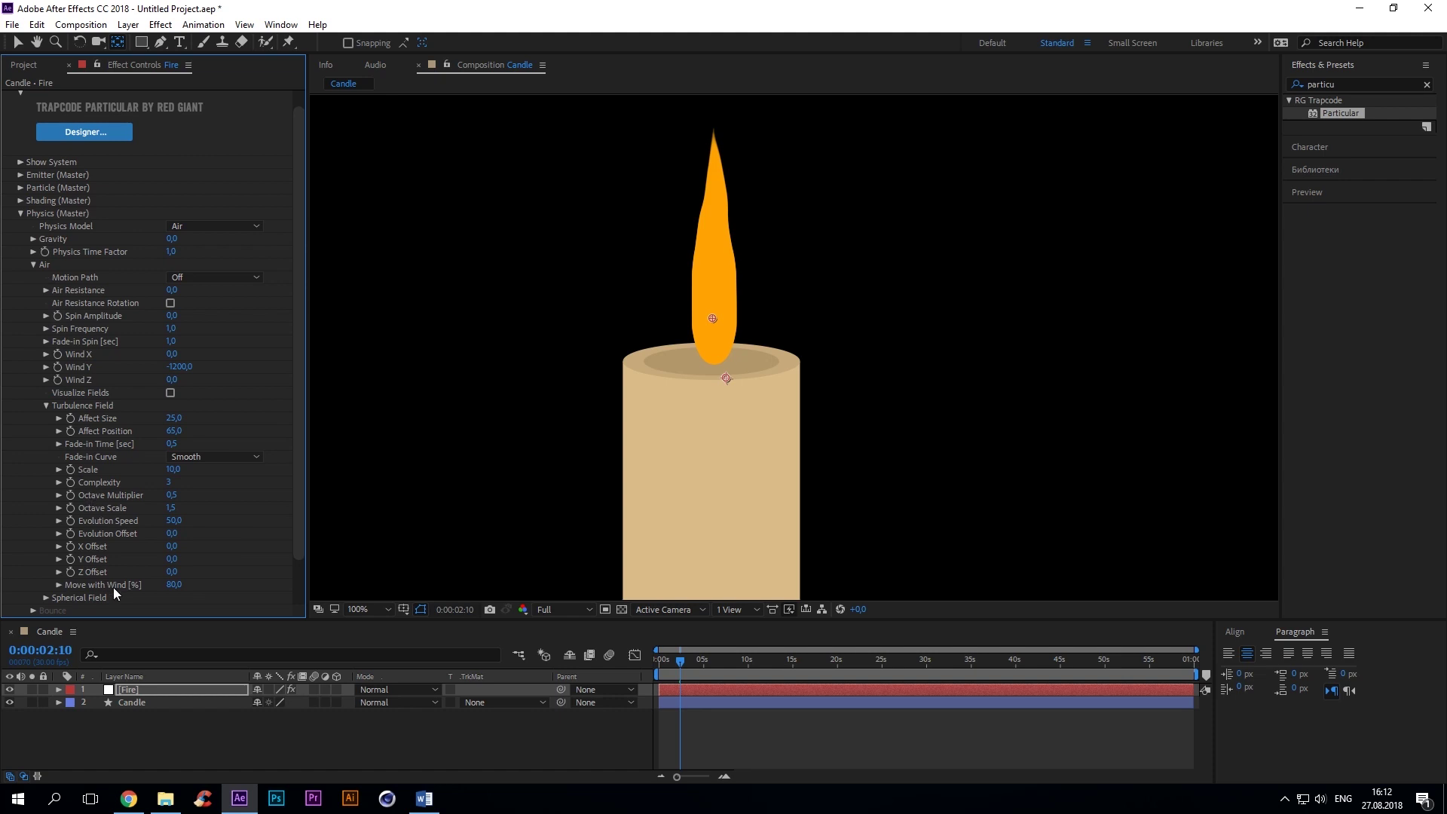
left_click(171, 443)
type("0.6")
left_click(215, 456)
left_click(208, 473)
Drive turbulence Scale with a wiggle expression and set Octave Multiplier to 0,8
left_click(174, 469)
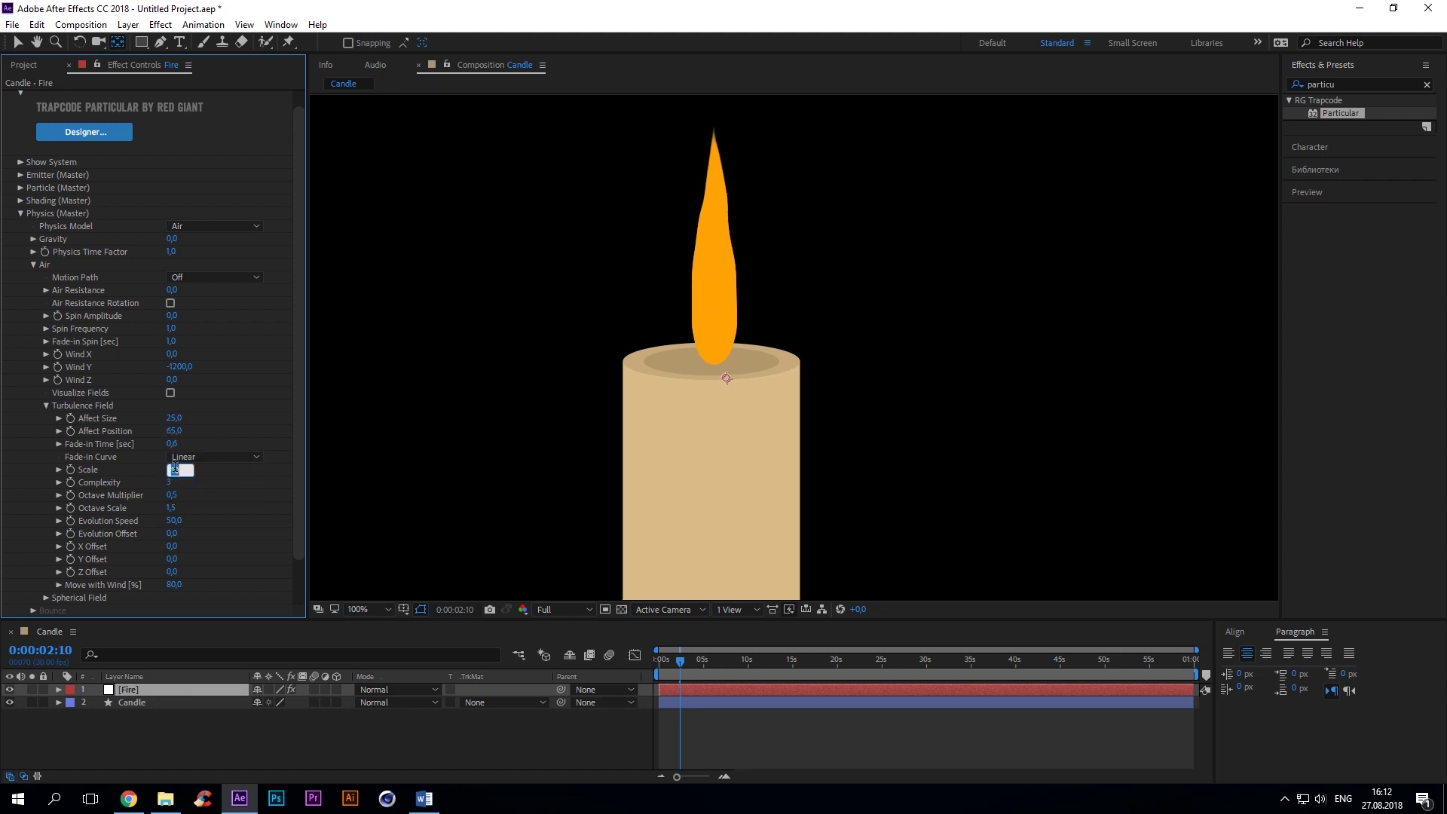
type("8")
left_click(69, 469, "alt")
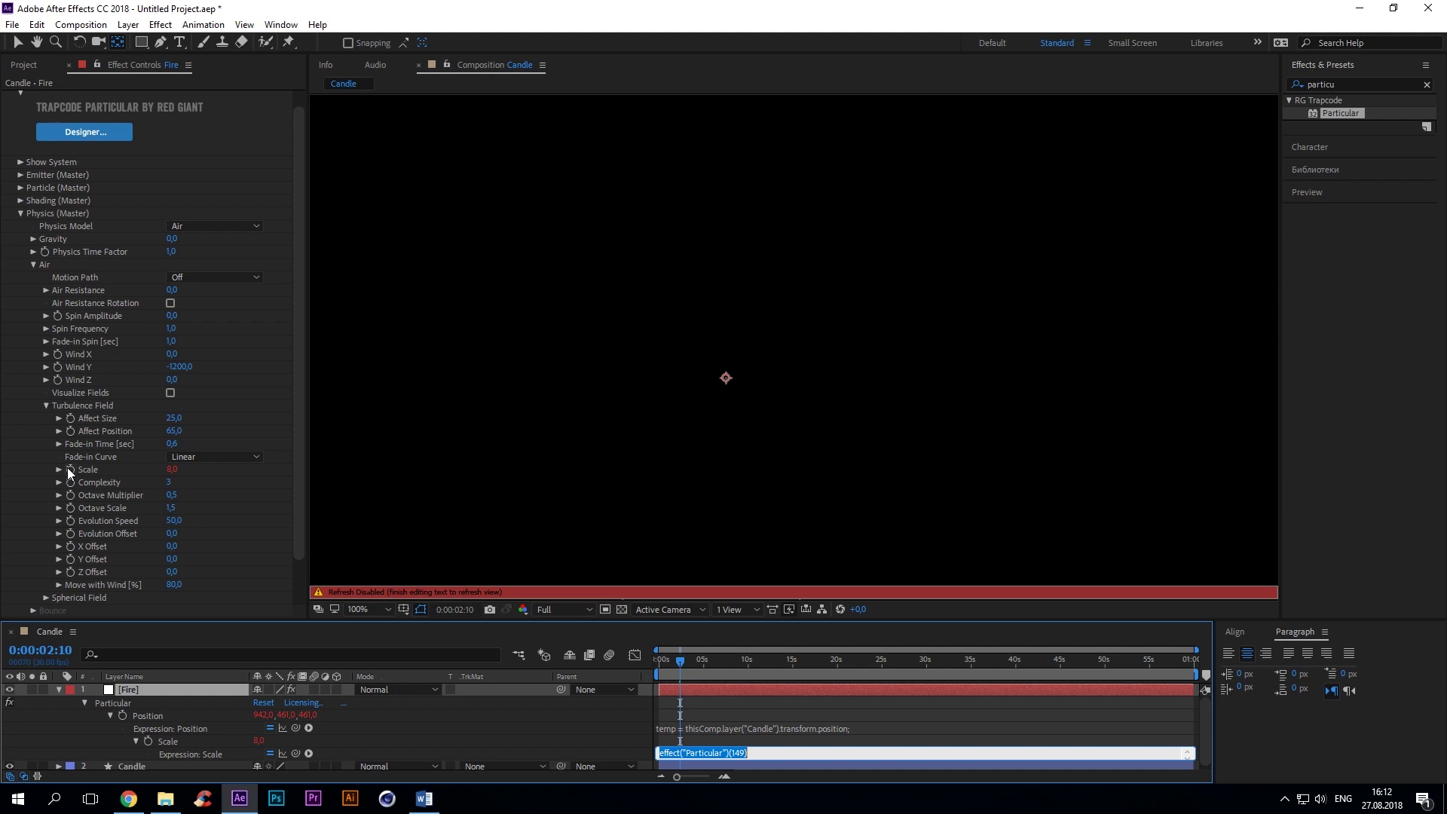
type("wiggle(02")
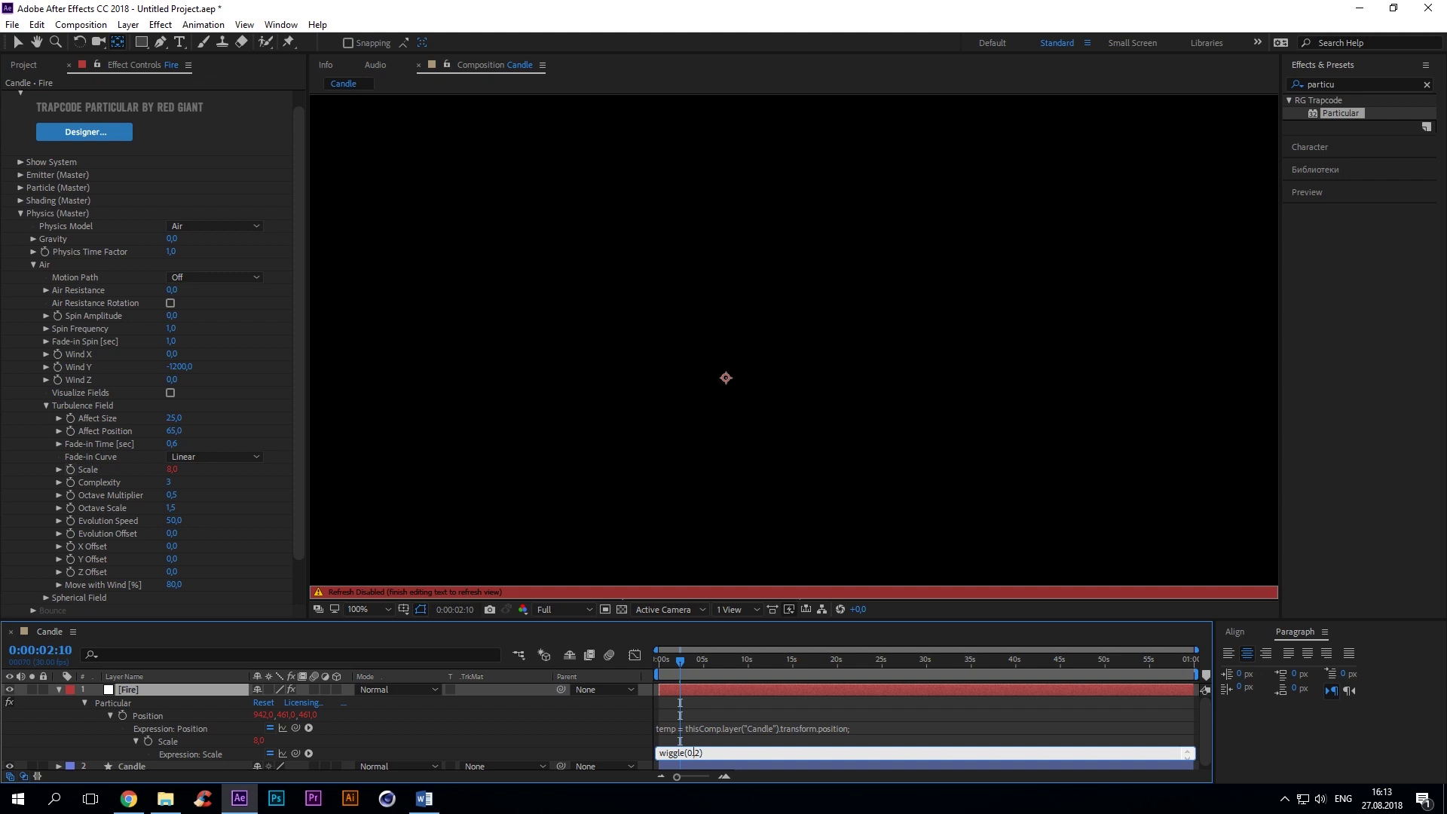
left_click(616, 698)
key("space")
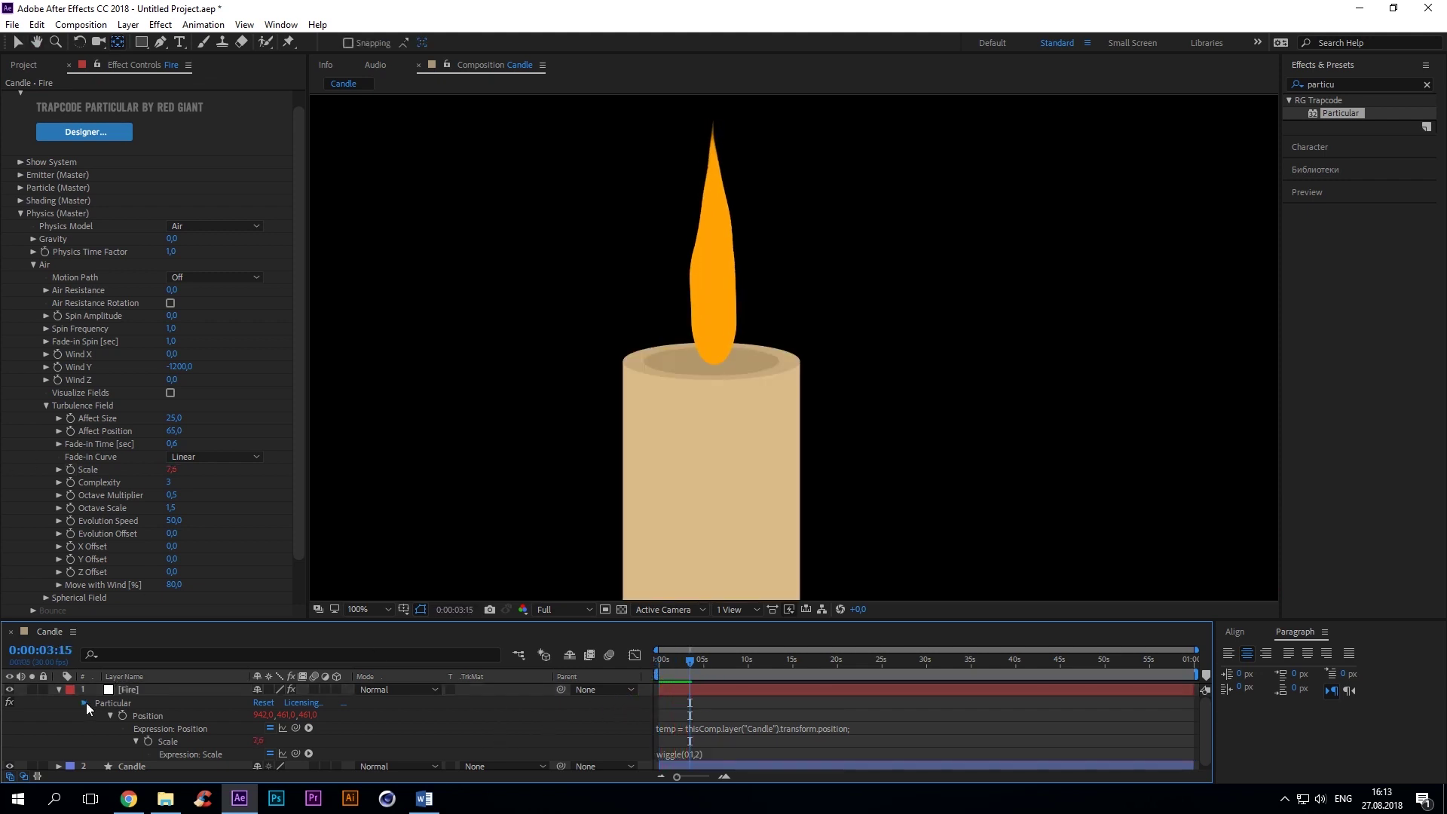
left_click(59, 689)
left_click(172, 496)
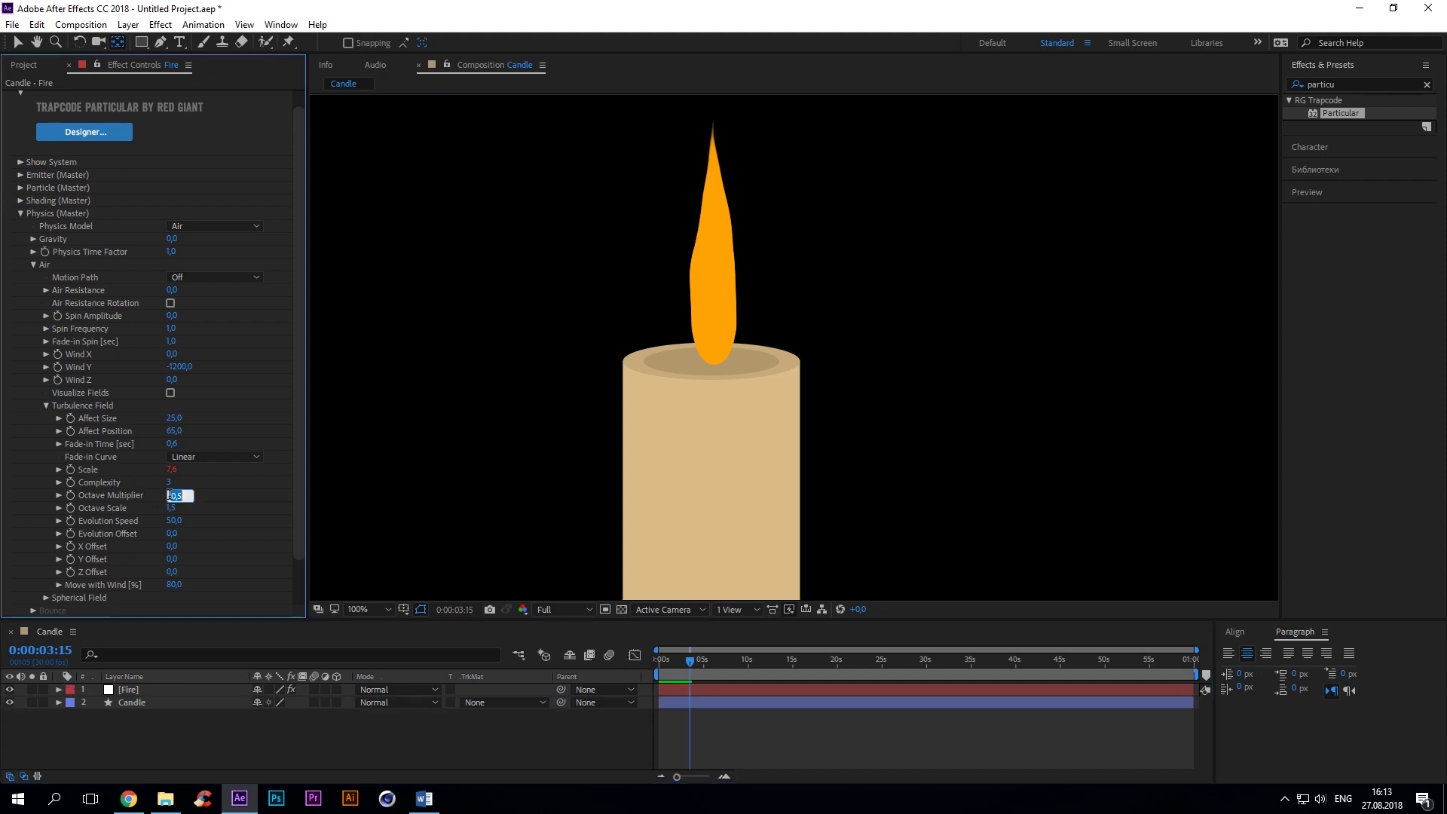
type("0.8")
type("0,8")
key("Return")
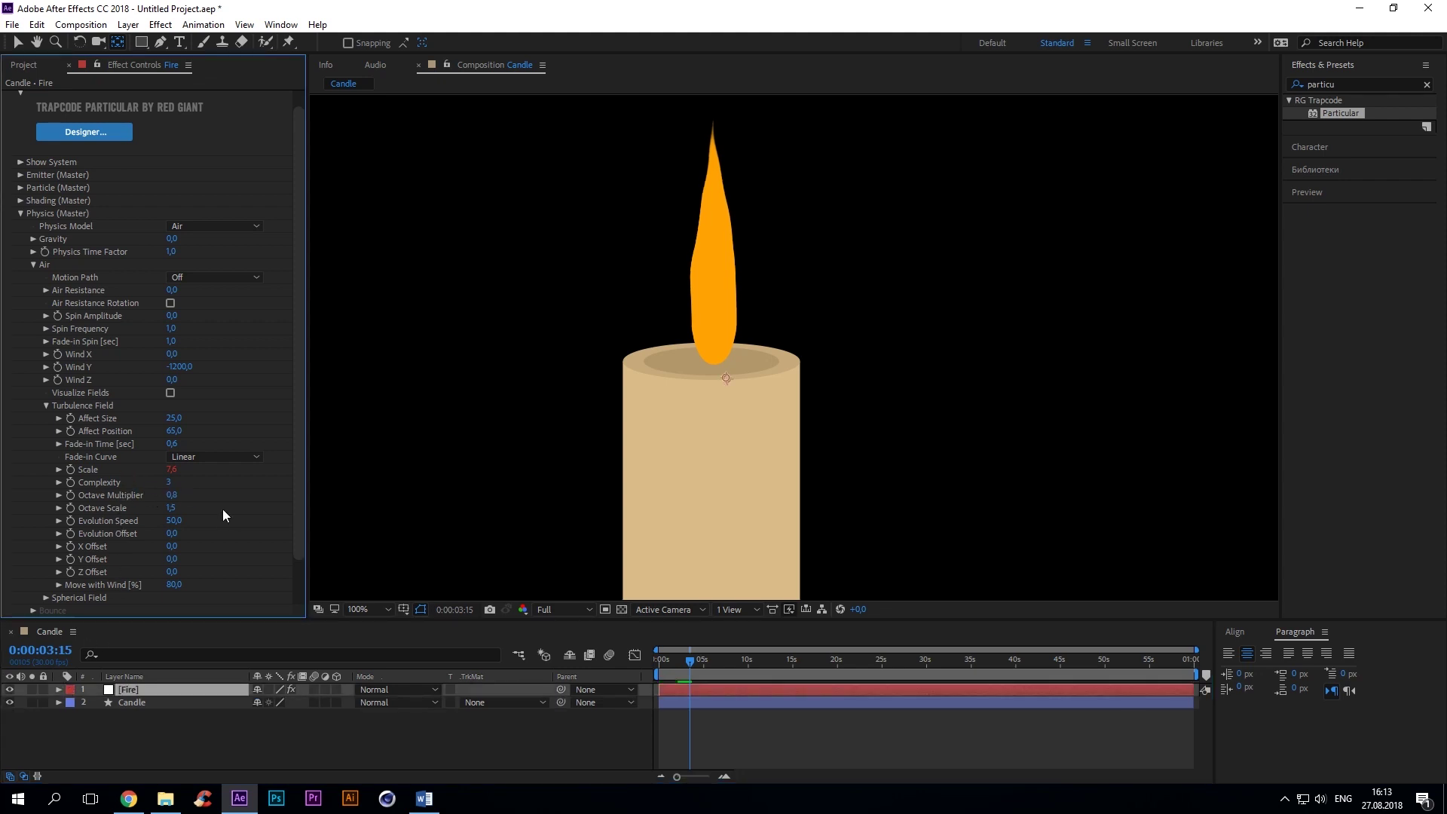
type("1,2")
Set the turbulence Octave Scale to 1,2 and preview the flame
left_click(175, 508)
key("Return")
key("space")
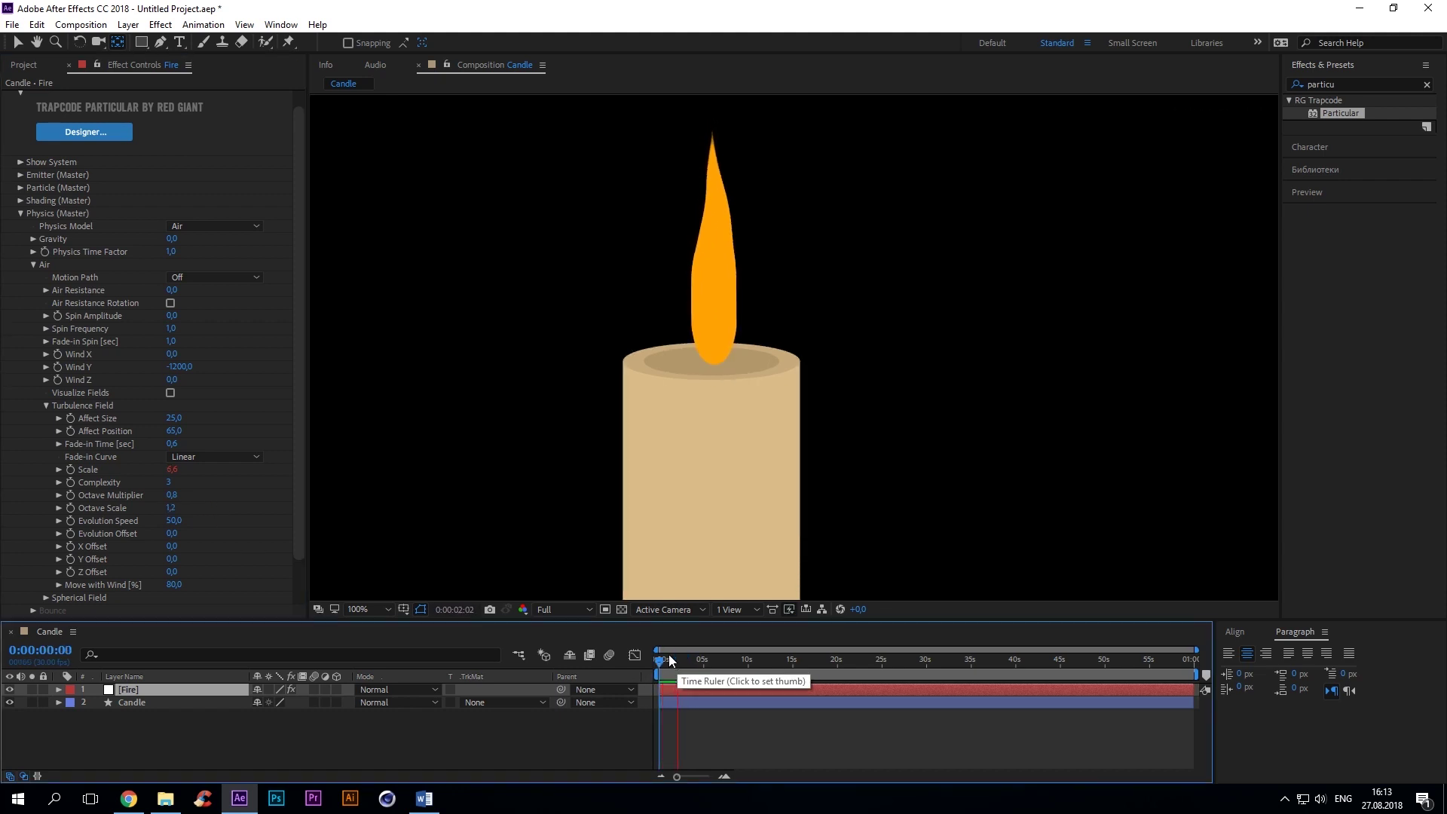
left_click(220, 496)
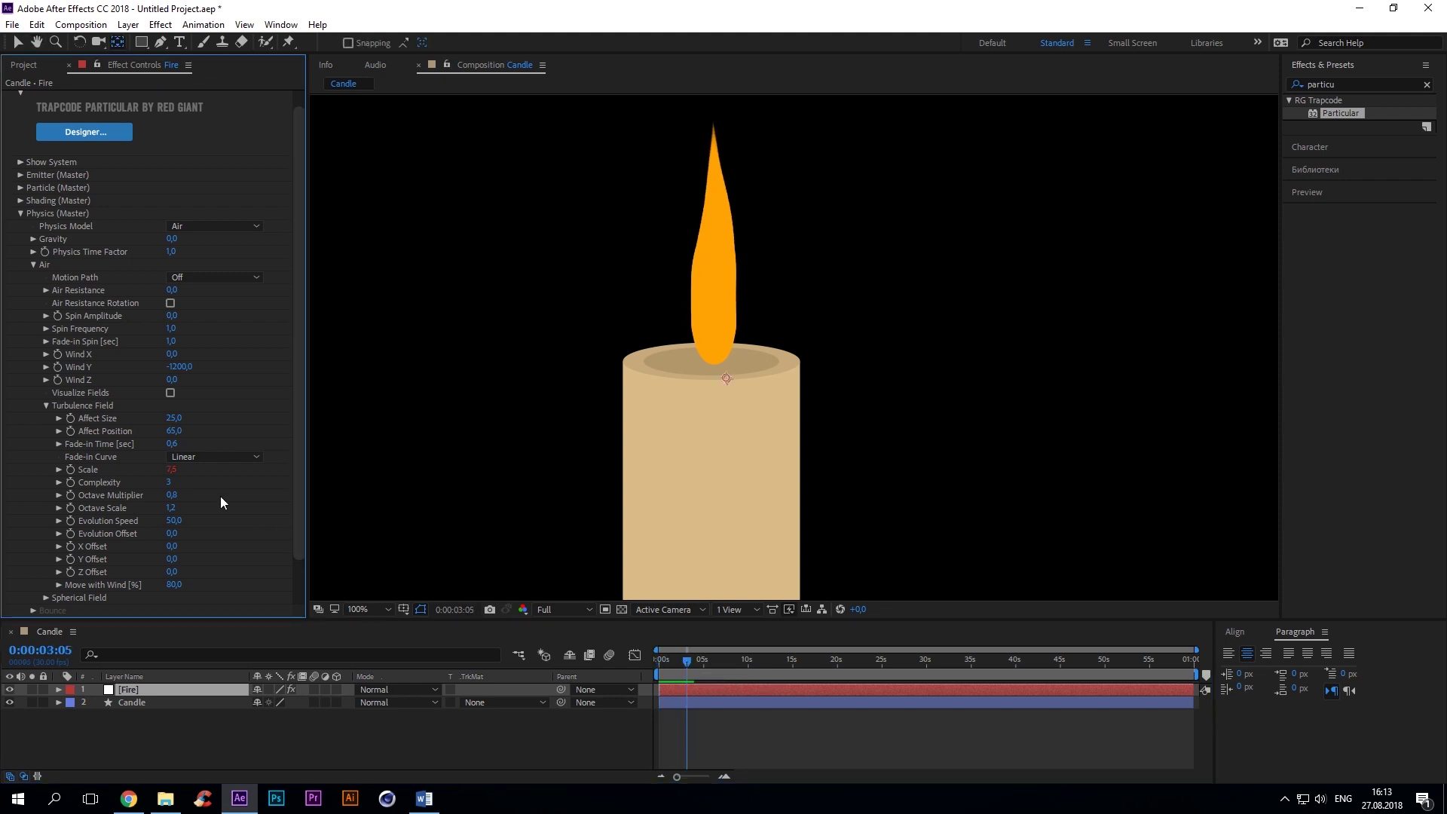
Reshape the particles' Size over Life curve and shorten their Life to shrink the flame
left_click(20, 188)
left_click_drag(116, 331, 130, 347)
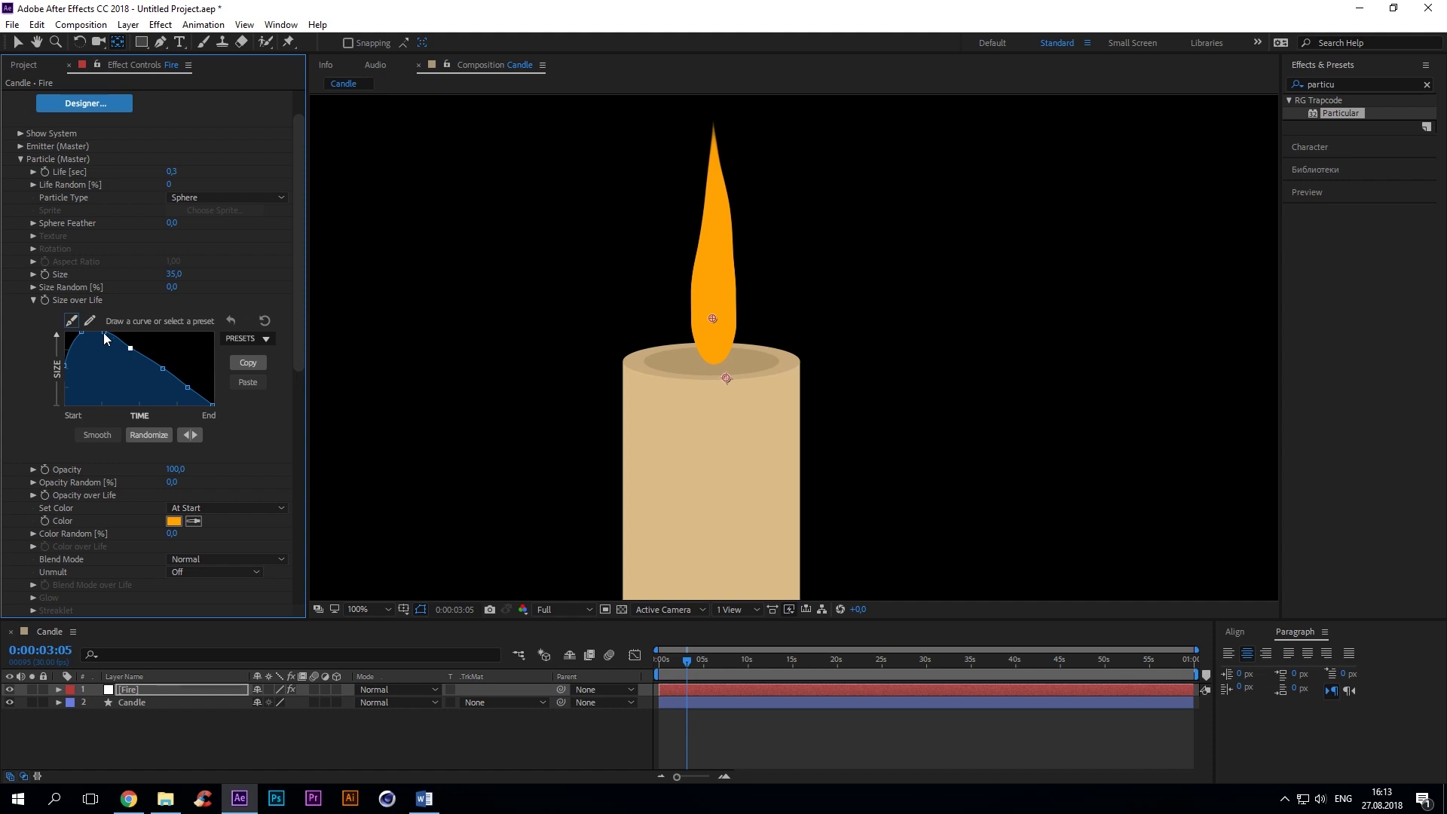
left_click(37, 300)
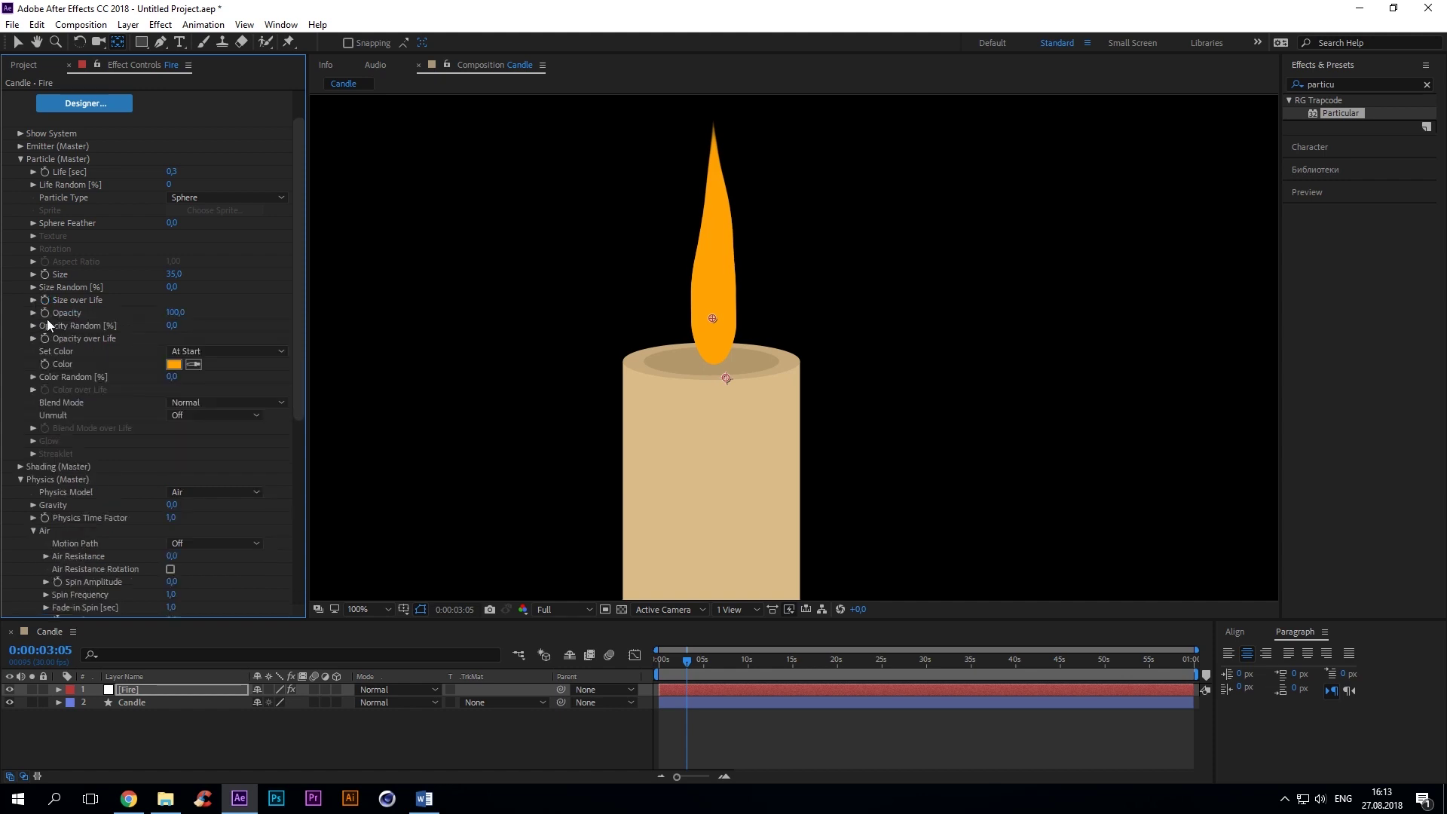
left_click_drag(172, 172, 232, 262)
left_click(21, 159)
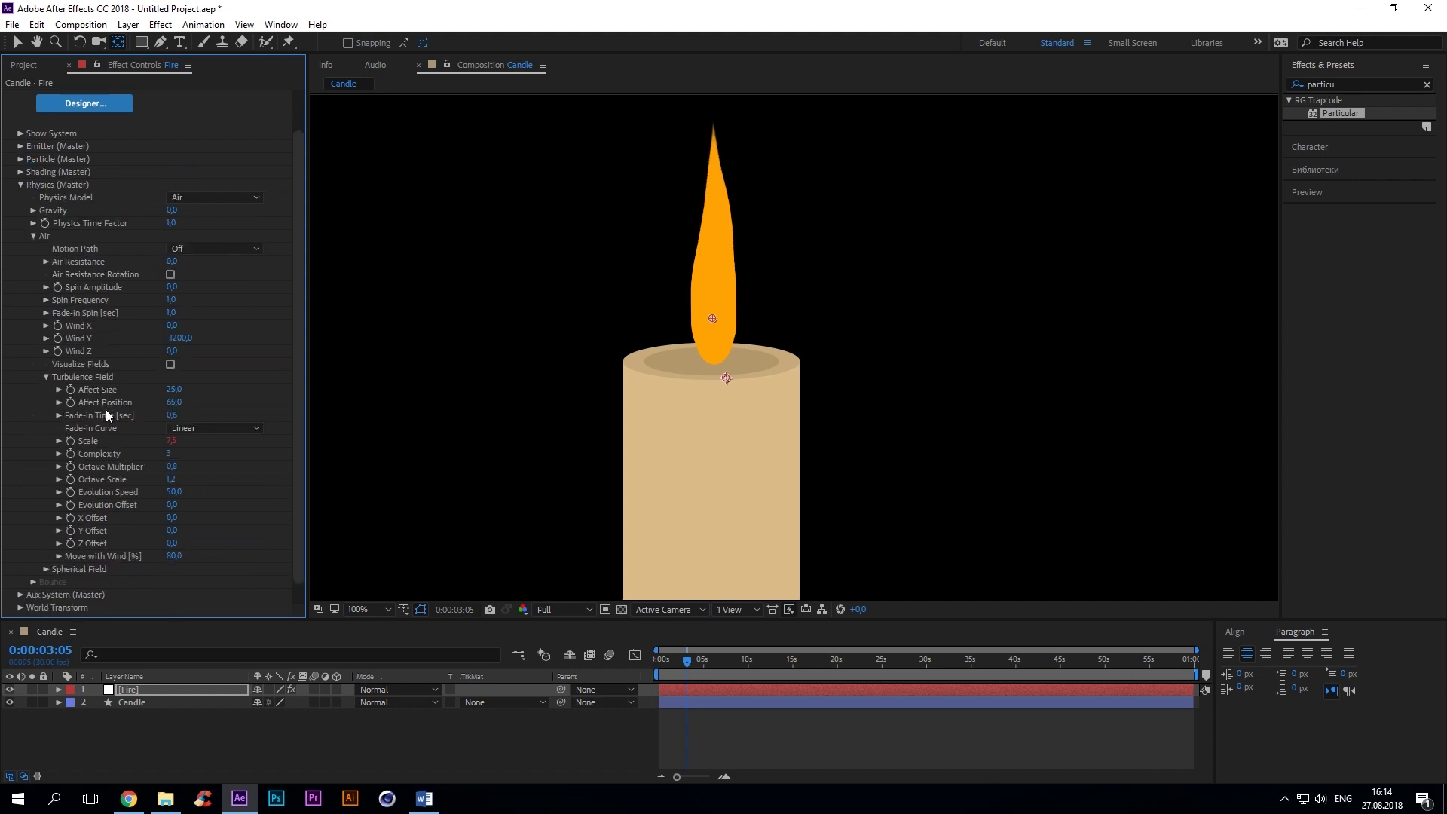
left_click(33, 233)
In Particular's Rendering settings, turn Motion Blur On and set Disregard to Physics Time Factor (PTF)
left_click(20, 230)
left_click(20, 282)
left_click(34, 396)
left_click(193, 409)
left_click(199, 461)
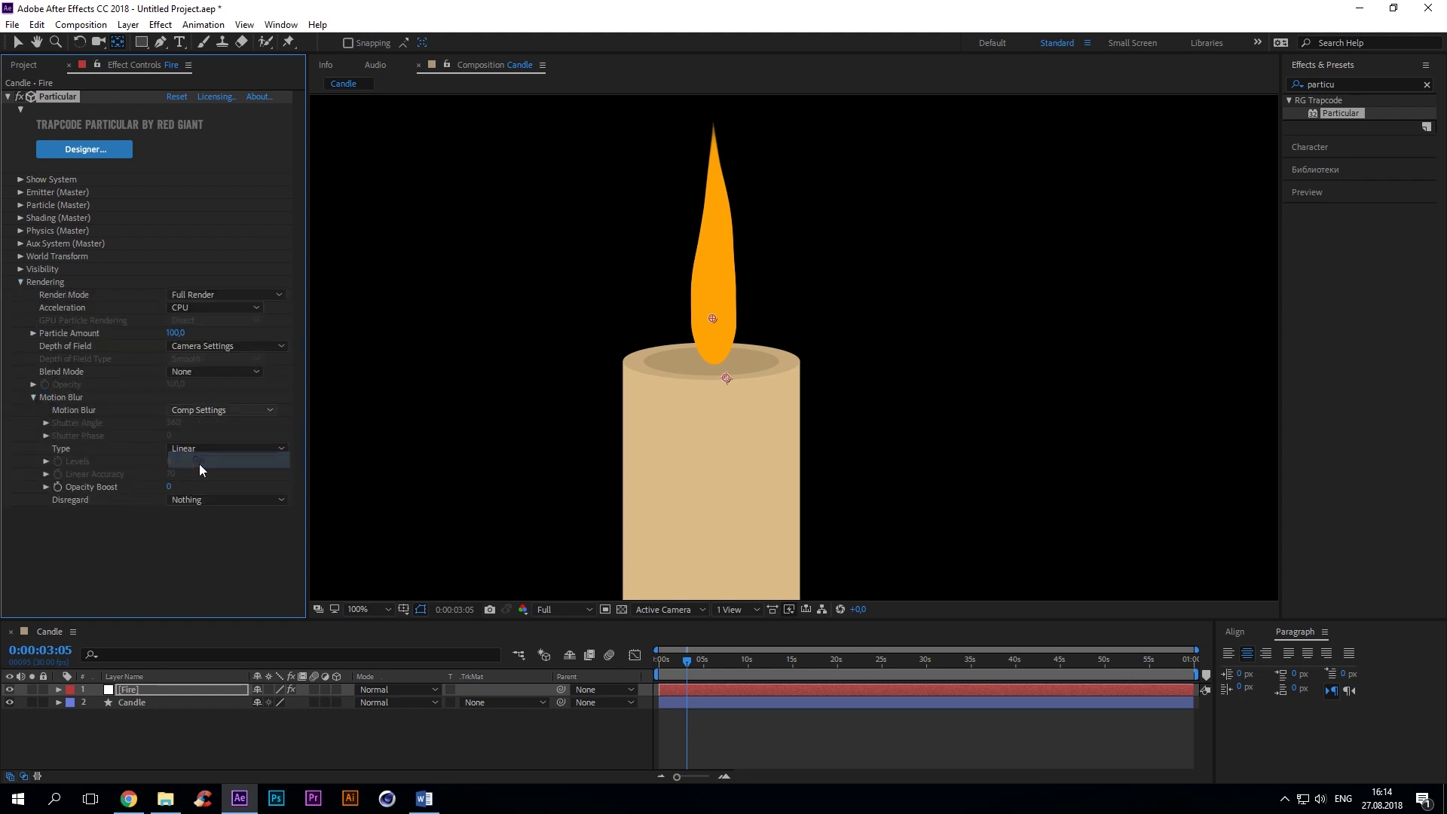
left_click(215, 500)
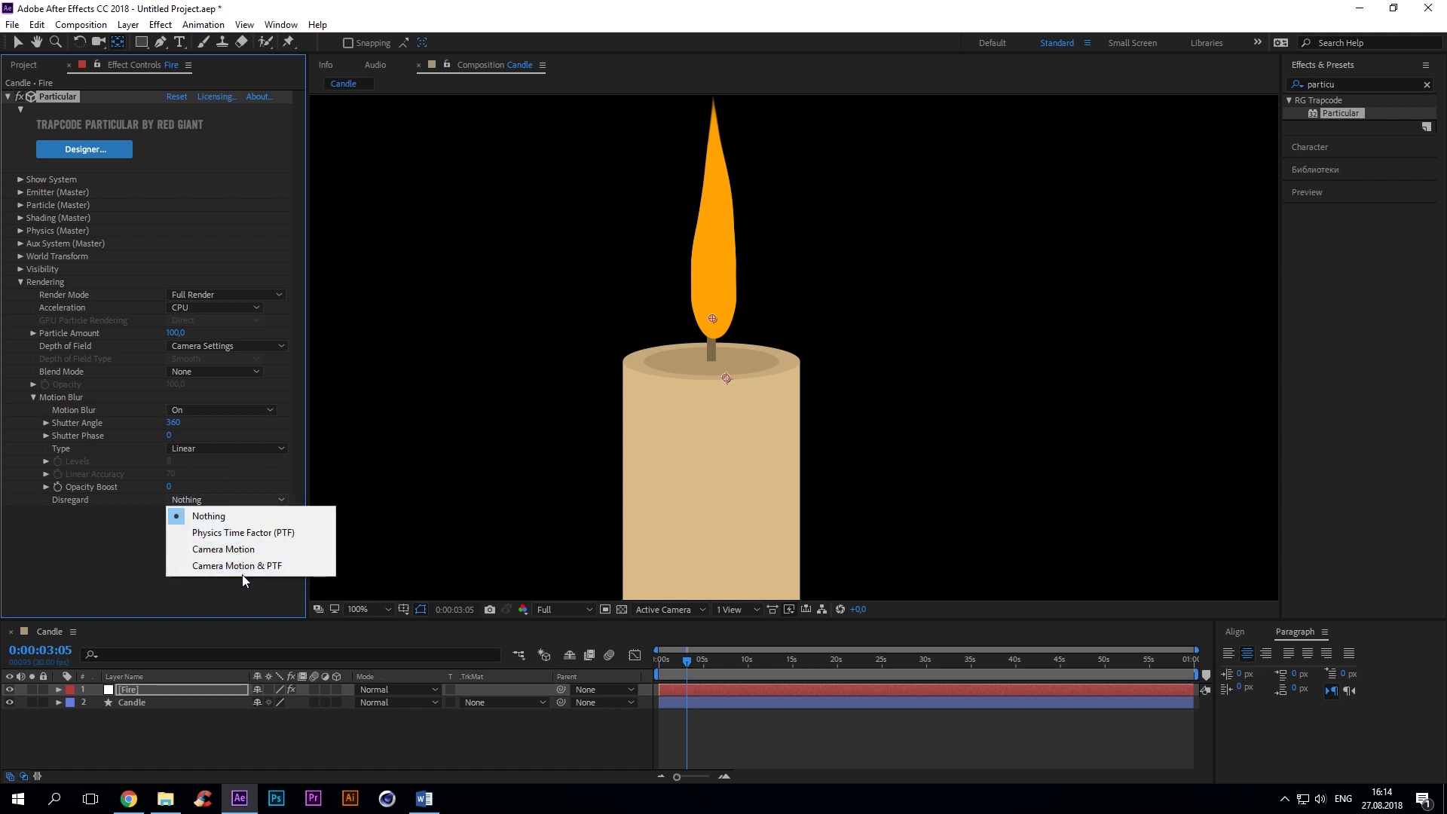
left_click(244, 531)
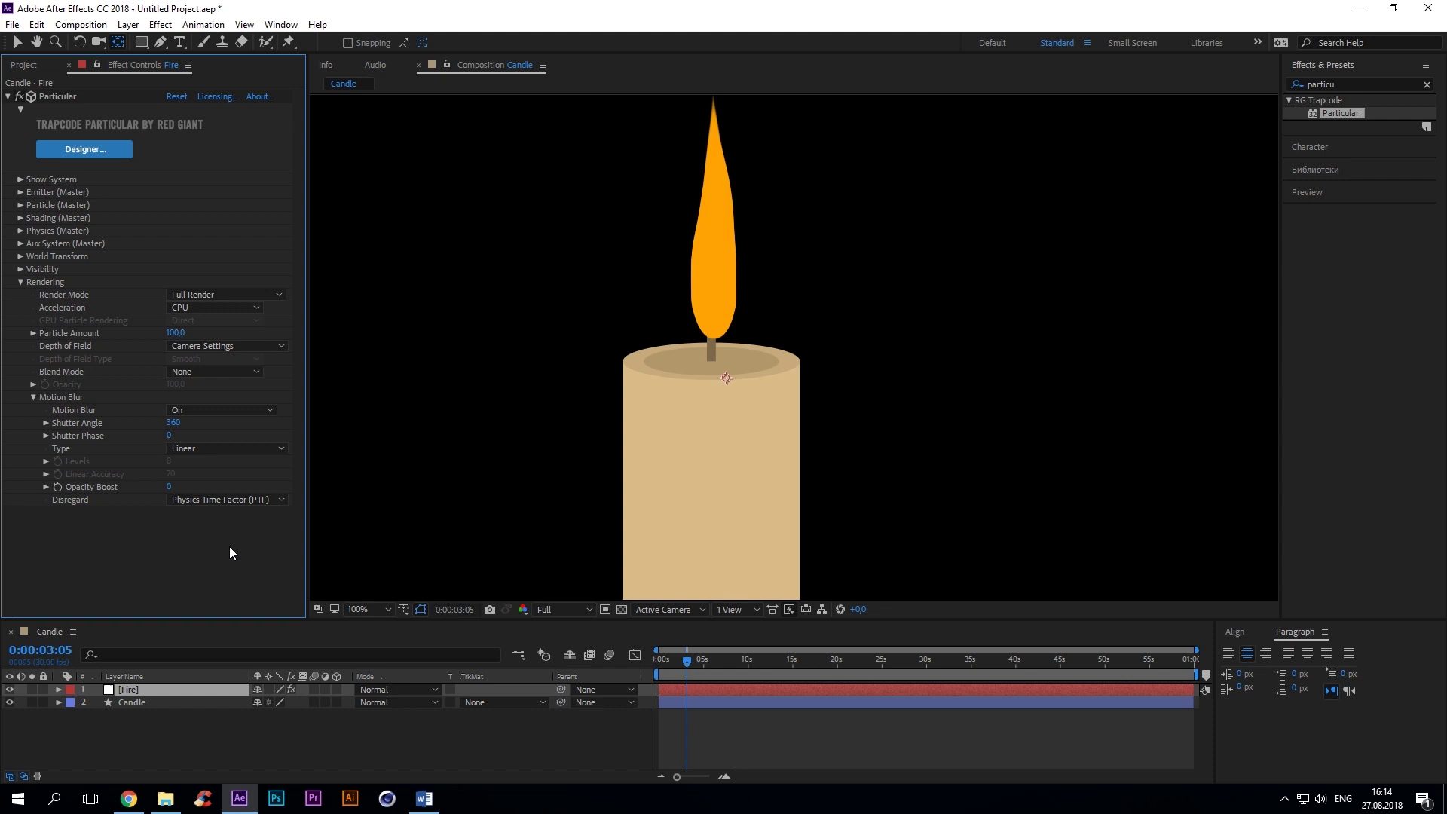
key("ctrl+Down")
left_click(156, 690)
left_click(192, 728)
Add a new adjustment layer and apply the Glow effect to it
right_click(174, 723)
mouse_move(211, 559)
left_click(414, 766)
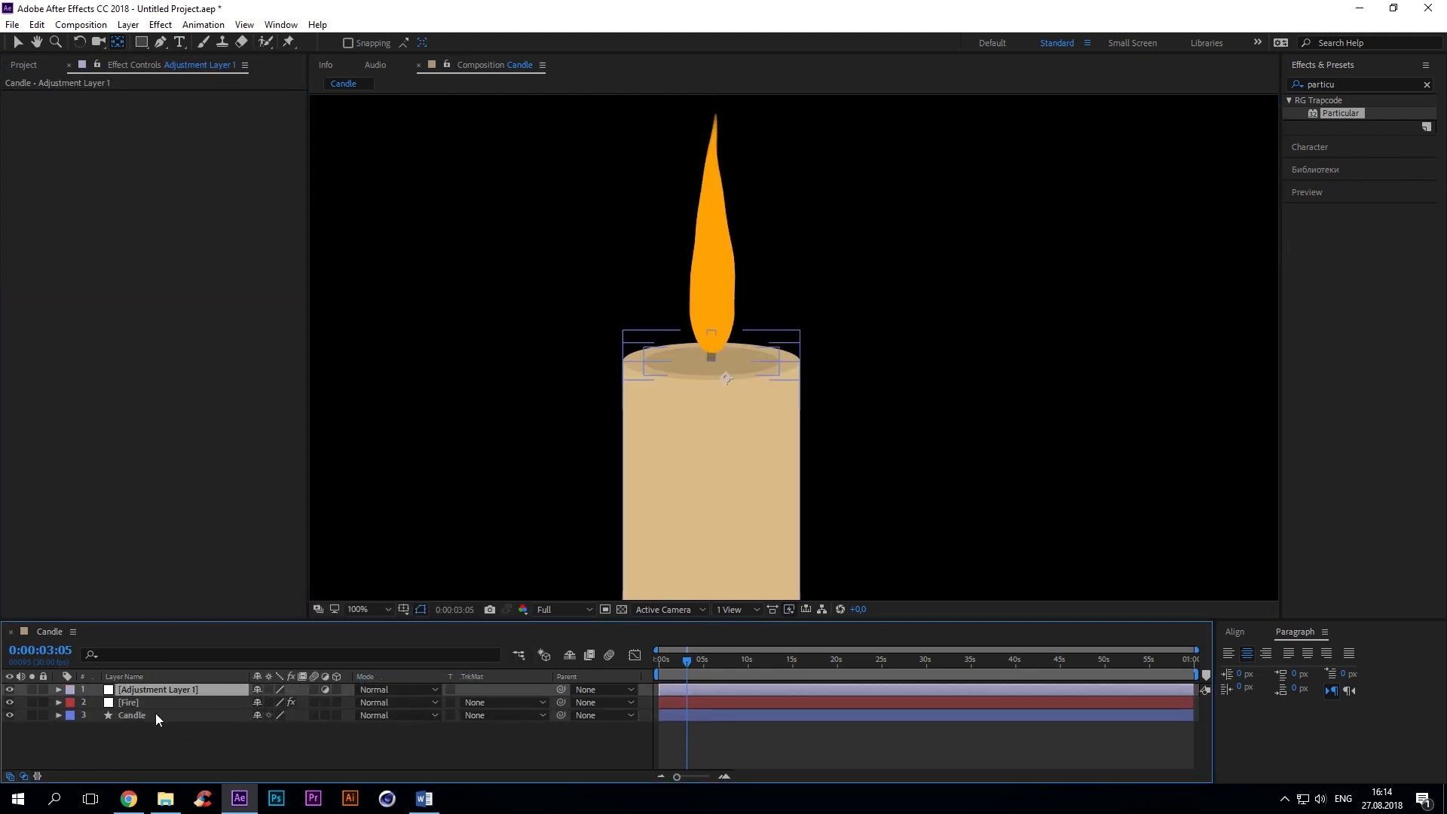
left_click(1292, 85)
type("glow")
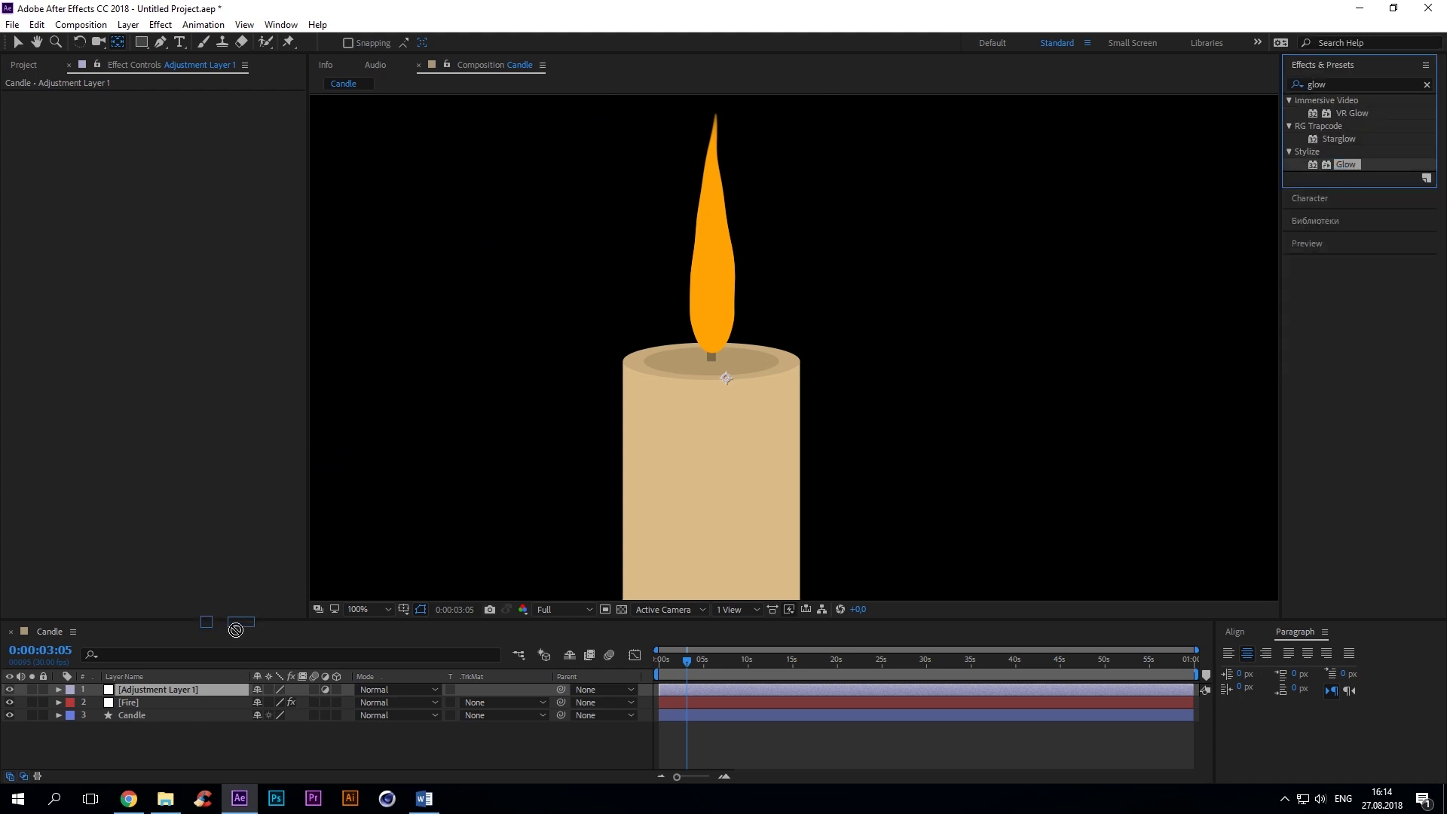
left_click_drag(1346, 165, 168, 690)
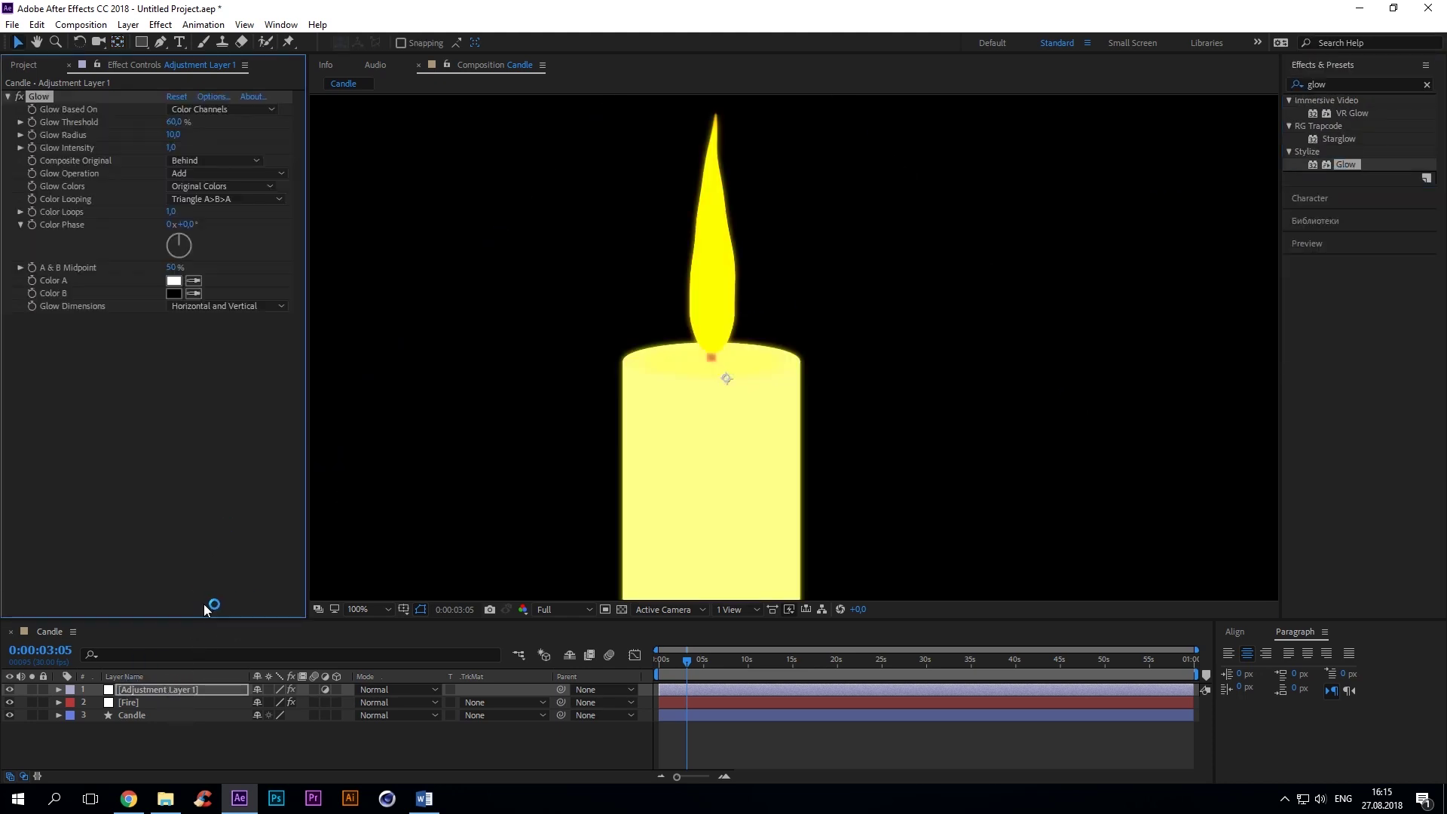
Move the Candle layer above the adjustment layer and nudge its anchor point up to the wick
left_click_drag(137, 713, 150, 689)
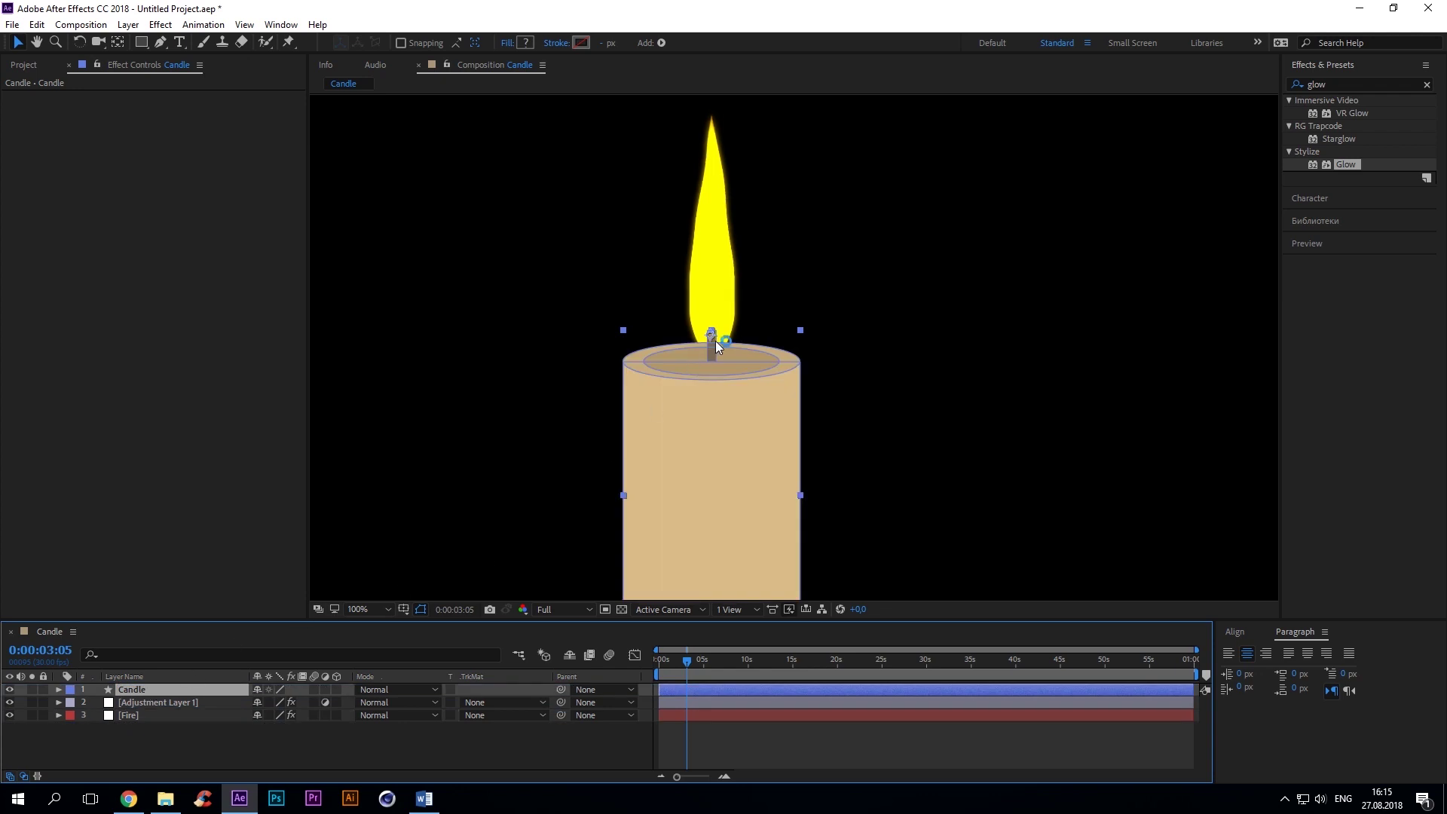
left_click(118, 42)
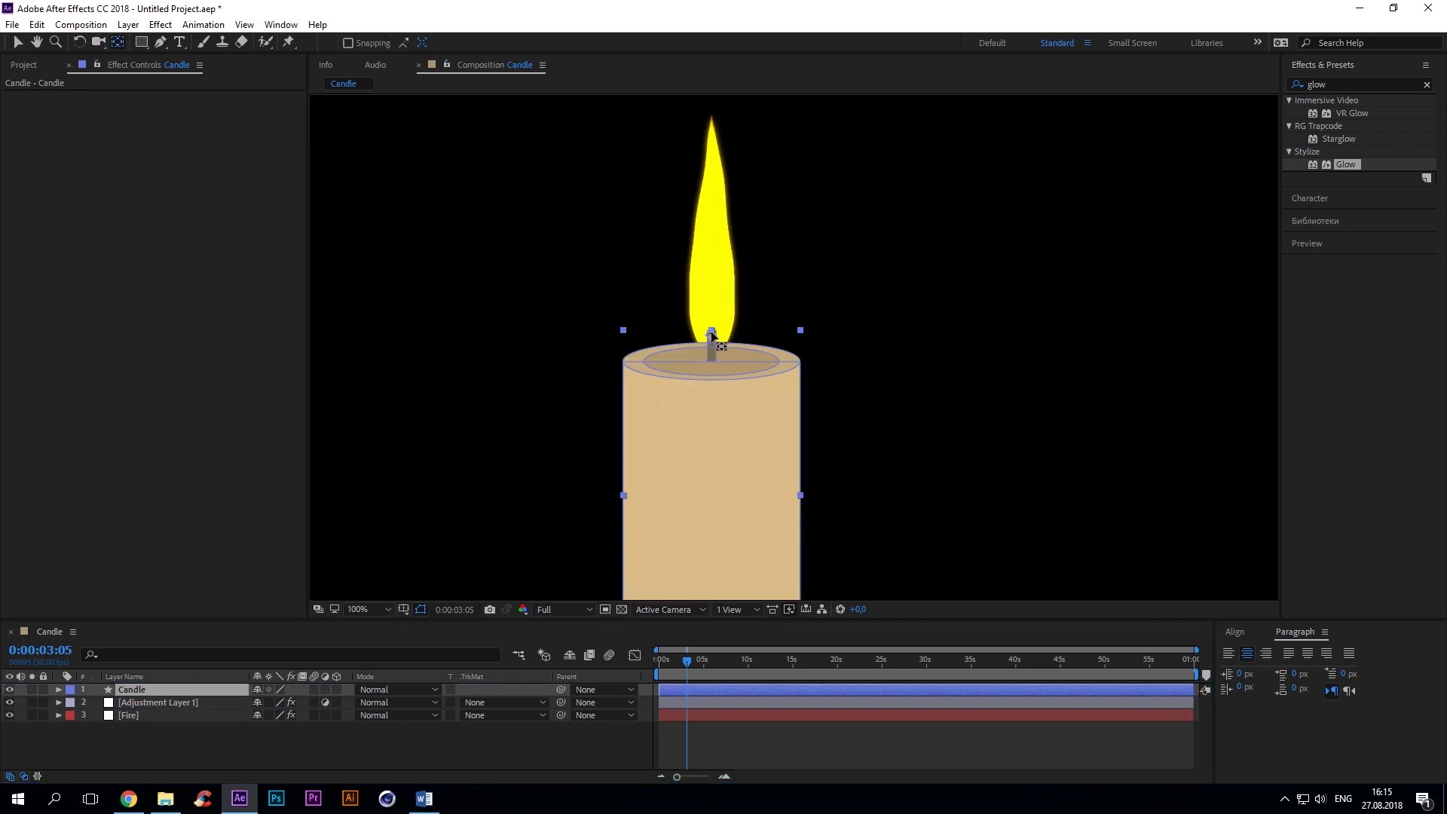
left_click_drag(712, 333, 710, 328)
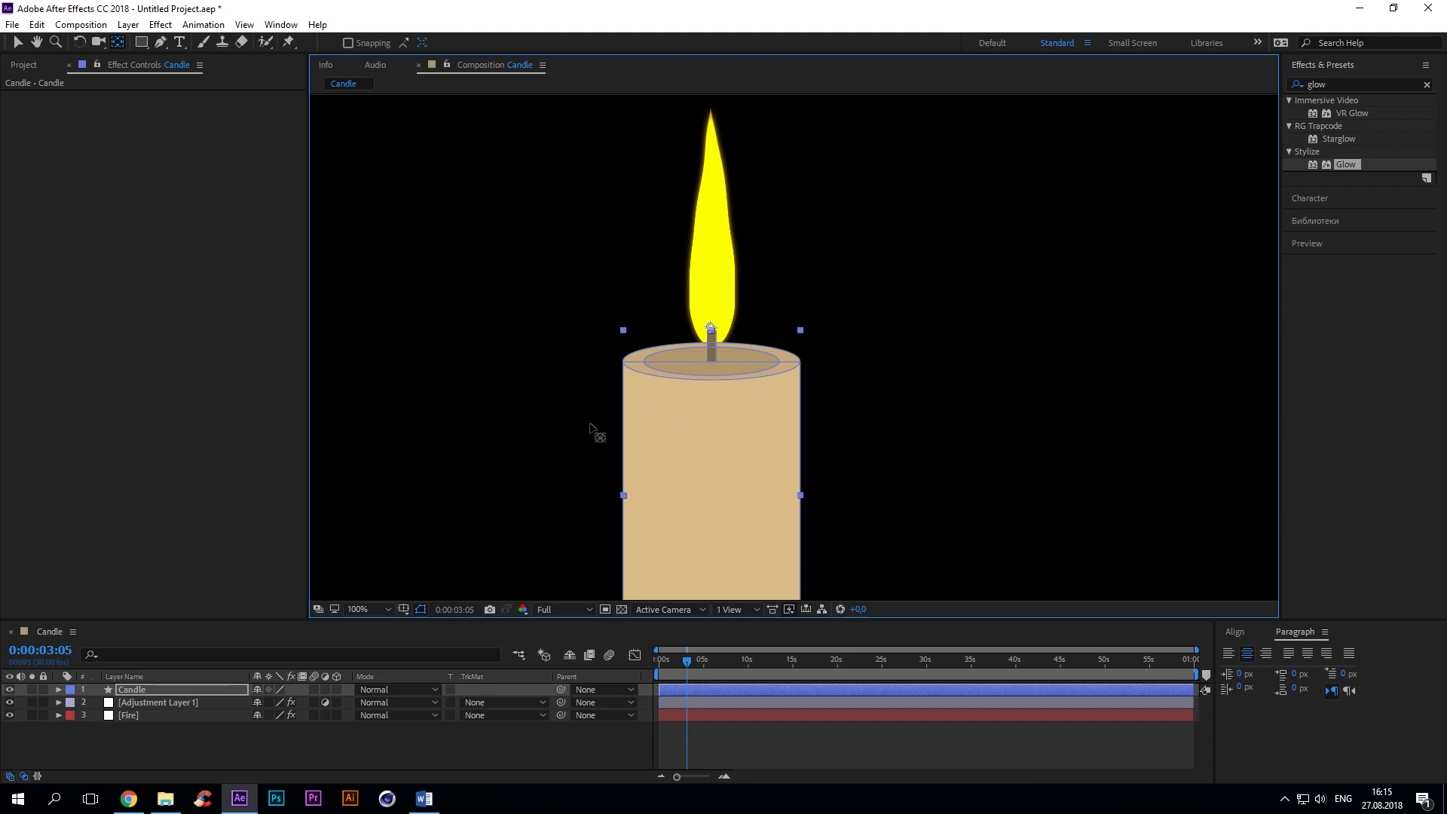
Set the Glow Threshold to 63%, Radius to 54 and Intensity to 1,3
left_click(143, 702)
left_click(173, 122)
type("63")
key("Tab")
type("54")
key("Return")
left_click(171, 148)
type("1,3")
key("Return")
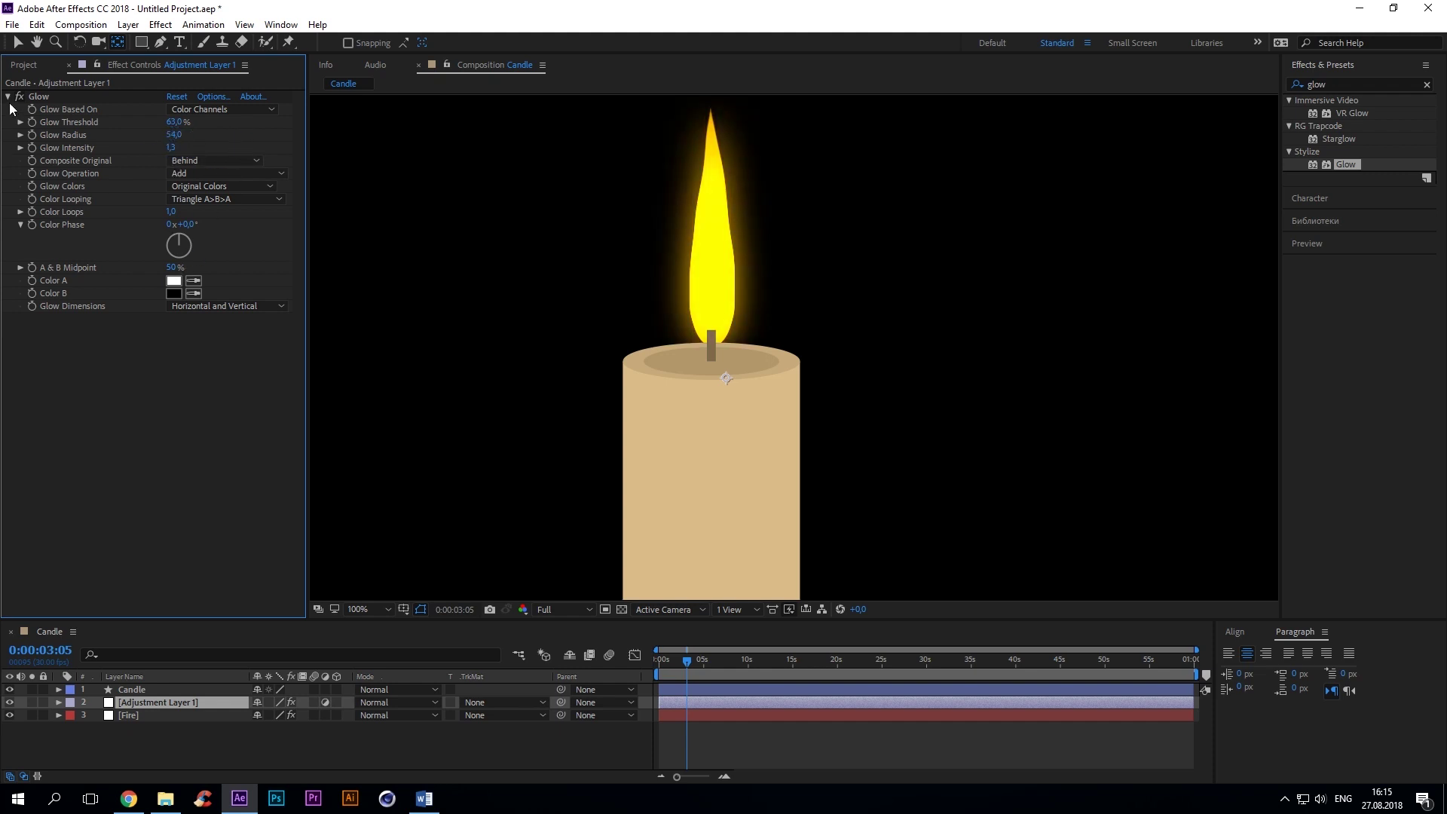
Create a white solid and place it below the adjustment layer
right_click(154, 741)
mouse_move(197, 576)
left_click(381, 625)
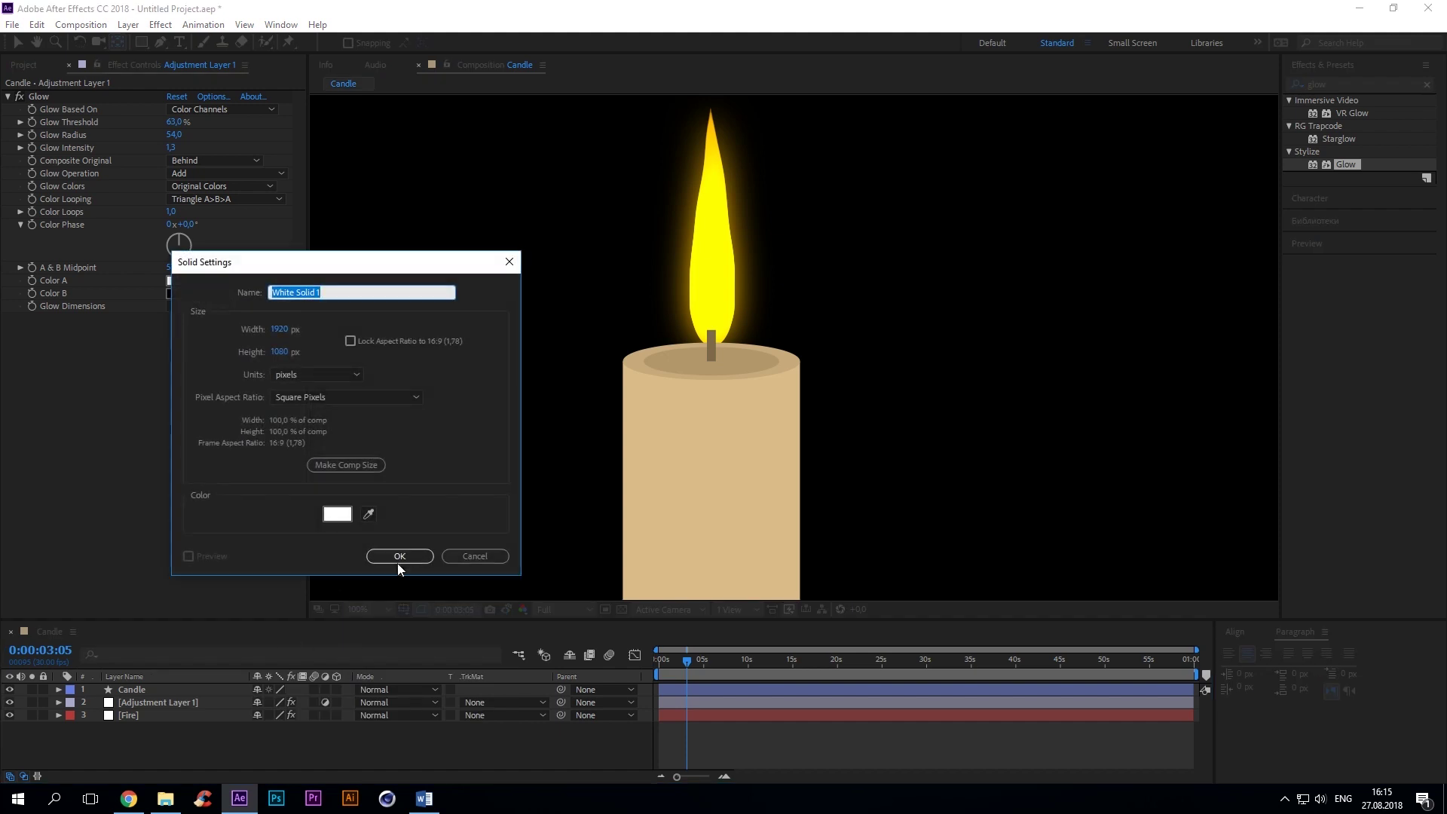
left_click(399, 556)
left_click(10, 702)
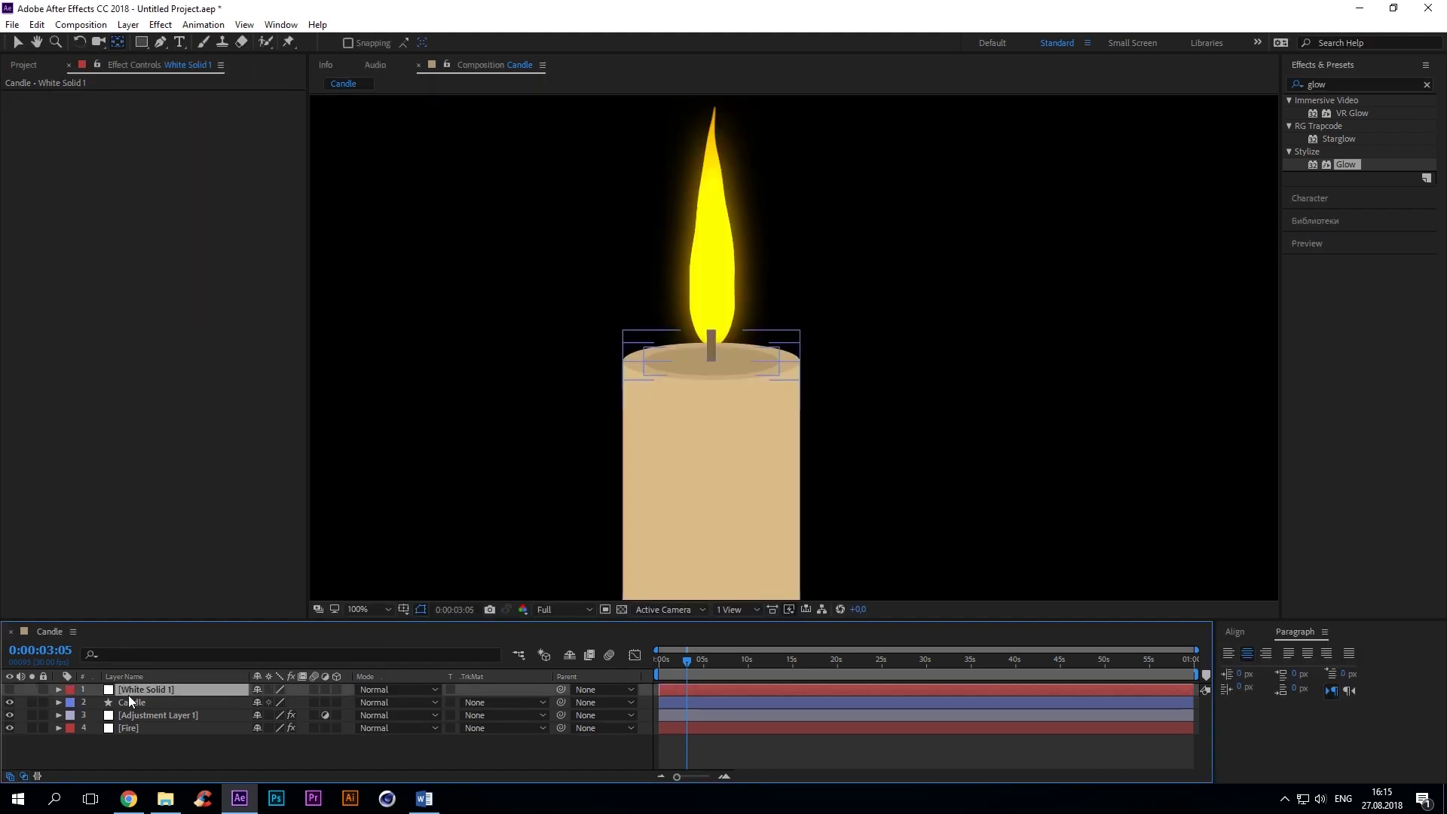
left_click_drag(141, 705, 141, 718)
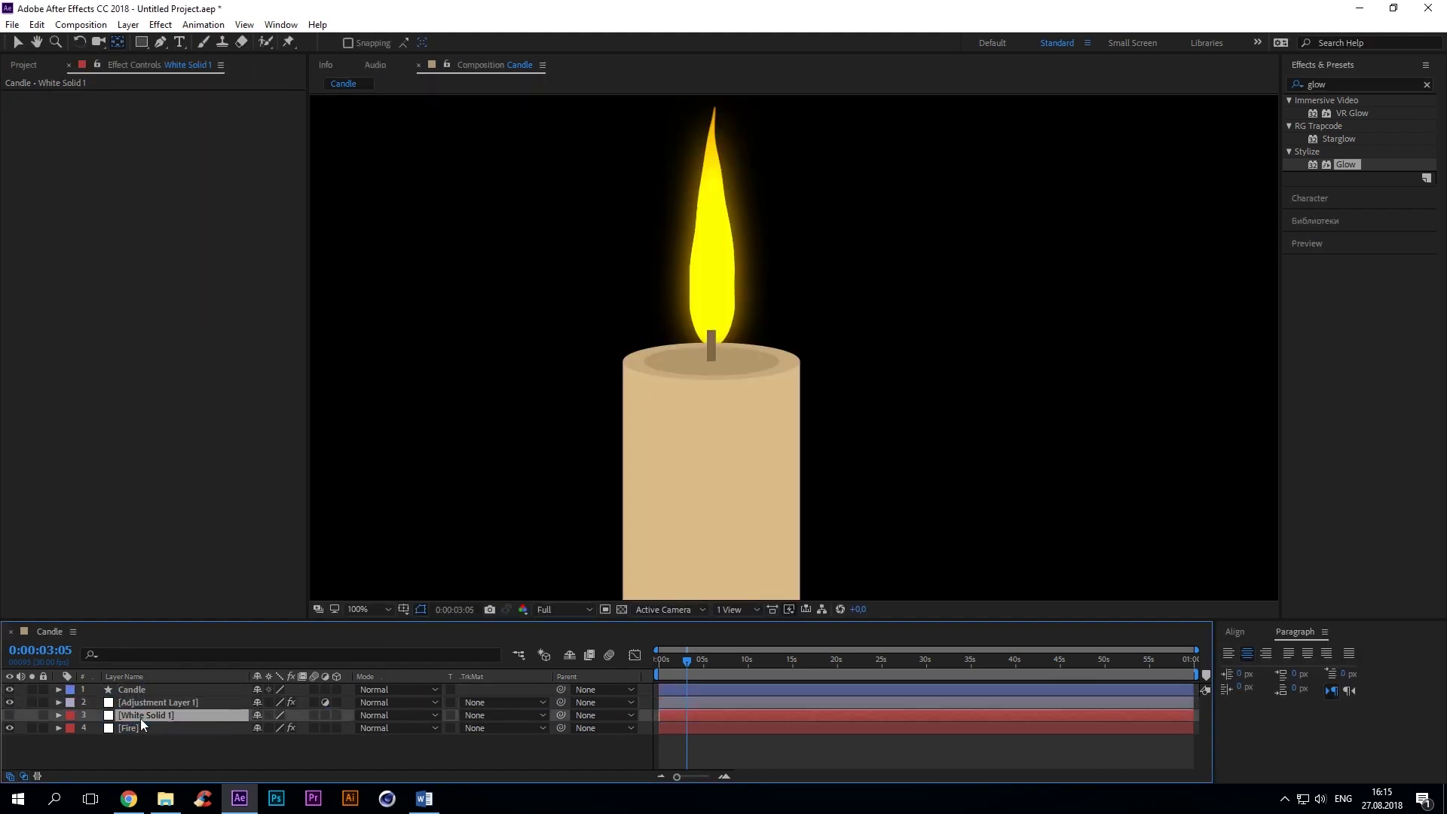
Draw an elliptical mask around the wick on White Solid 1 with a 27-pixel feather
left_click_drag(141, 42, 188, 75)
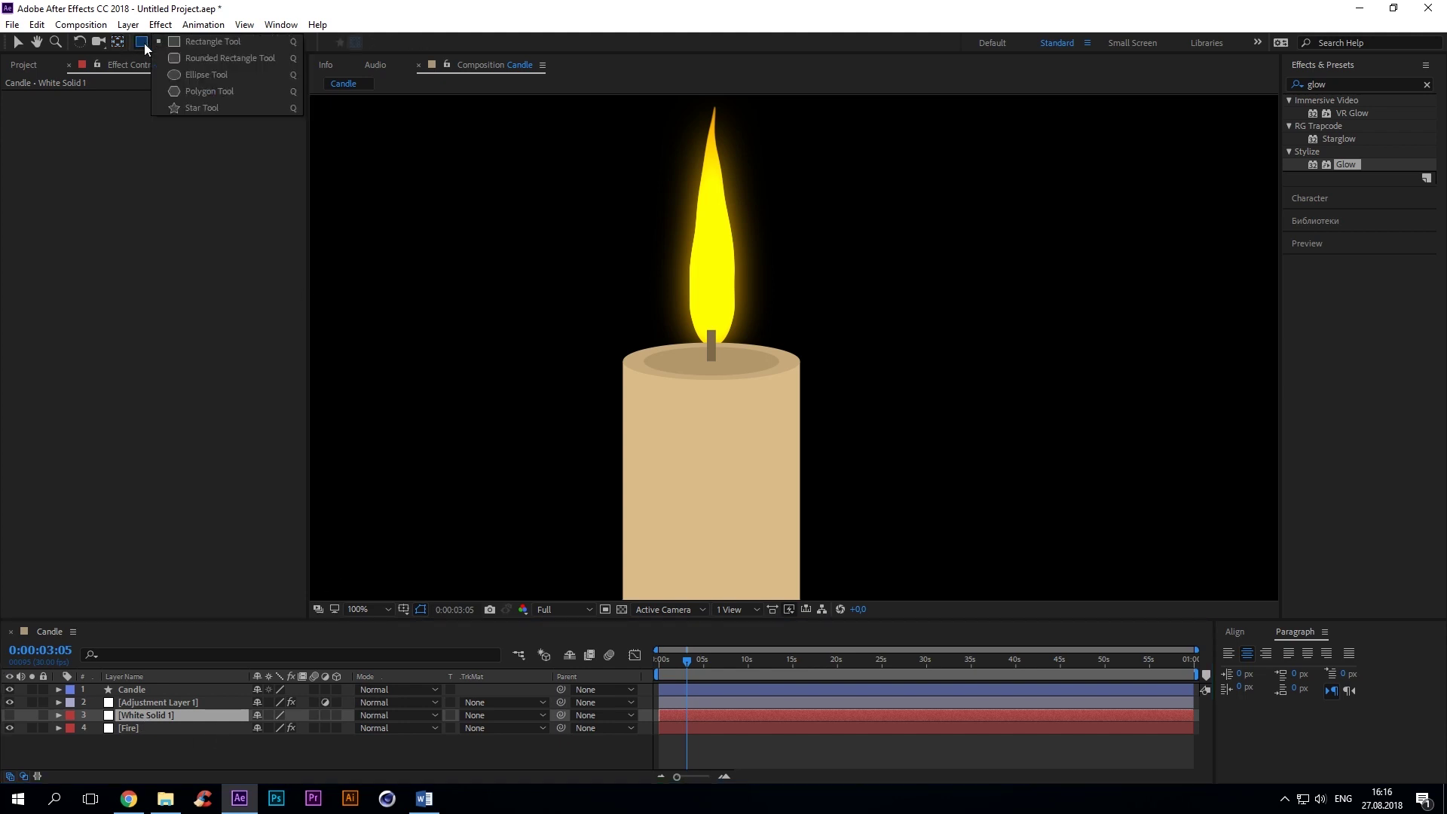
left_click_drag(677, 298, 748, 407)
key("v")
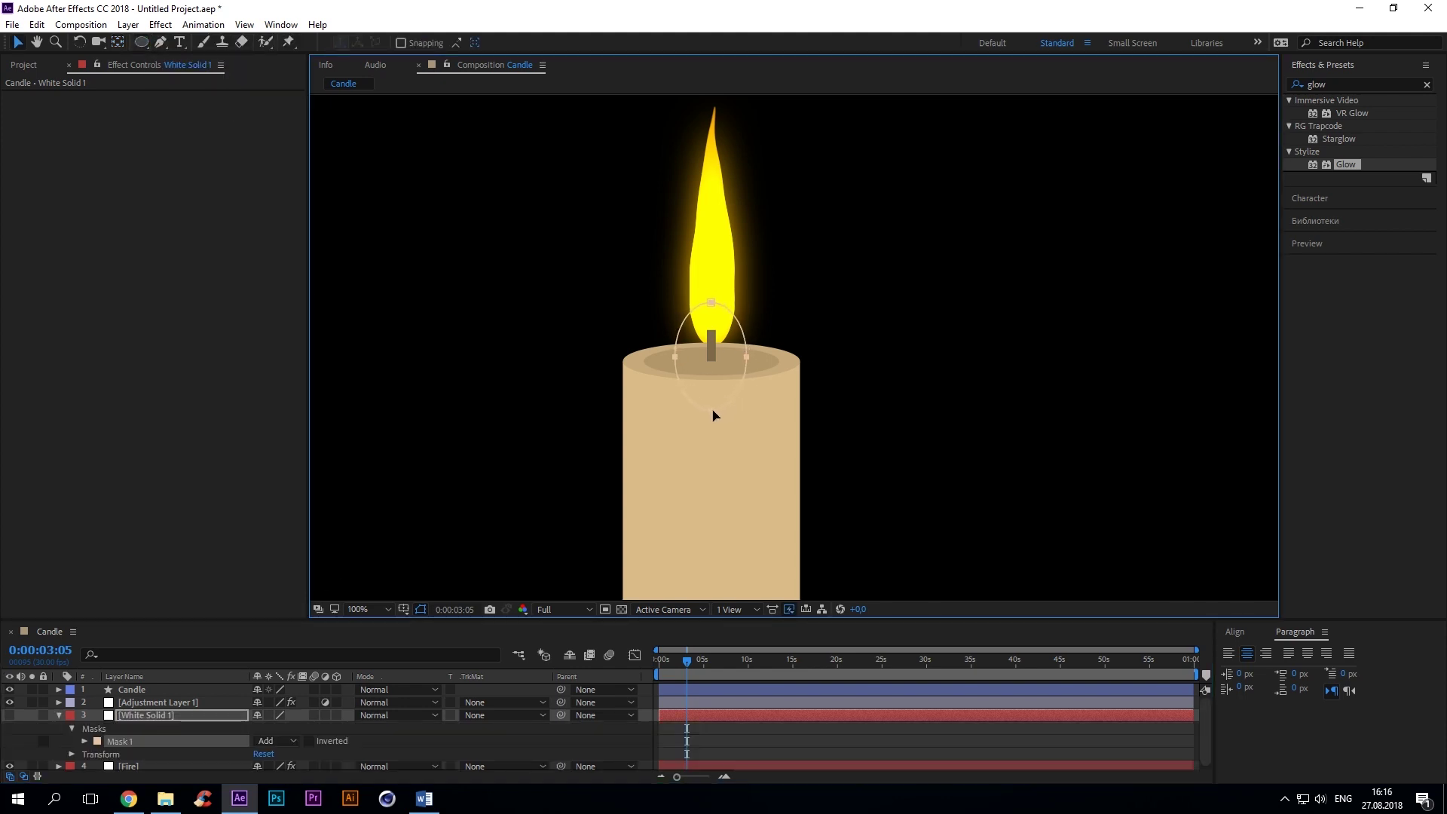
left_click(58, 716)
left_click(9, 715)
left_click(59, 715)
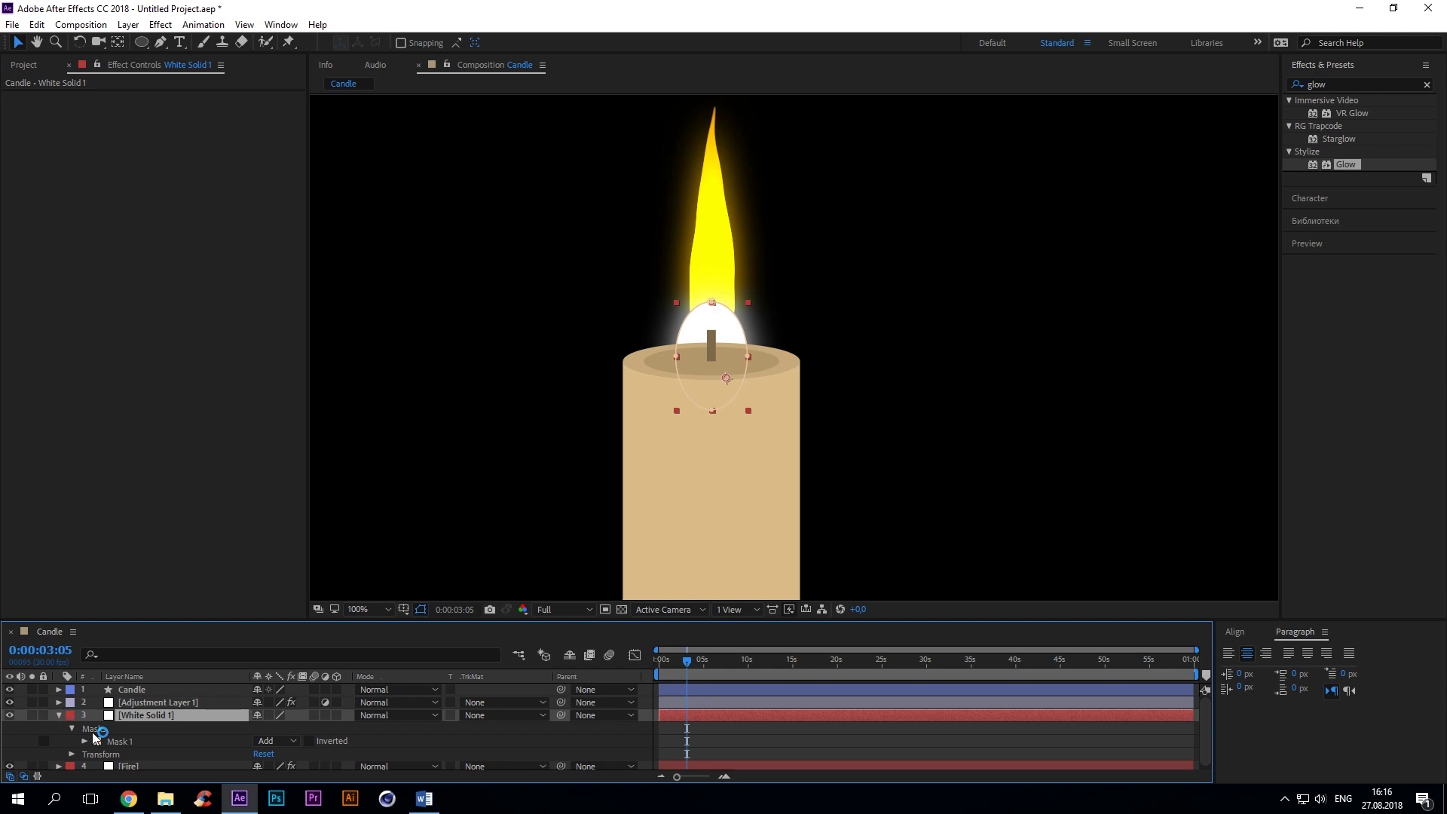
left_click(85, 741)
scroll(114, 739, "down", 1)
left_click(271, 737)
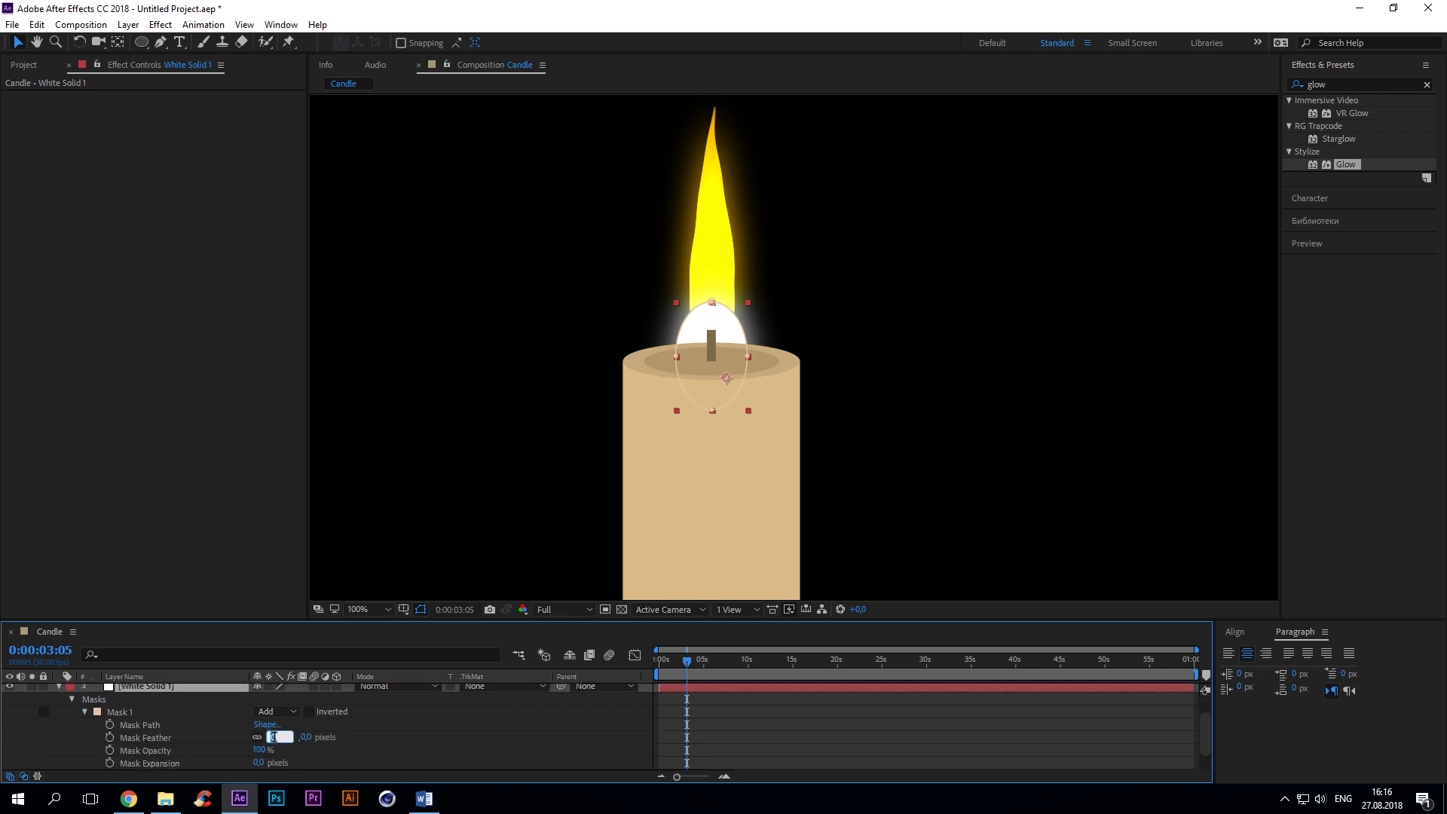
type("27")
key("Return")
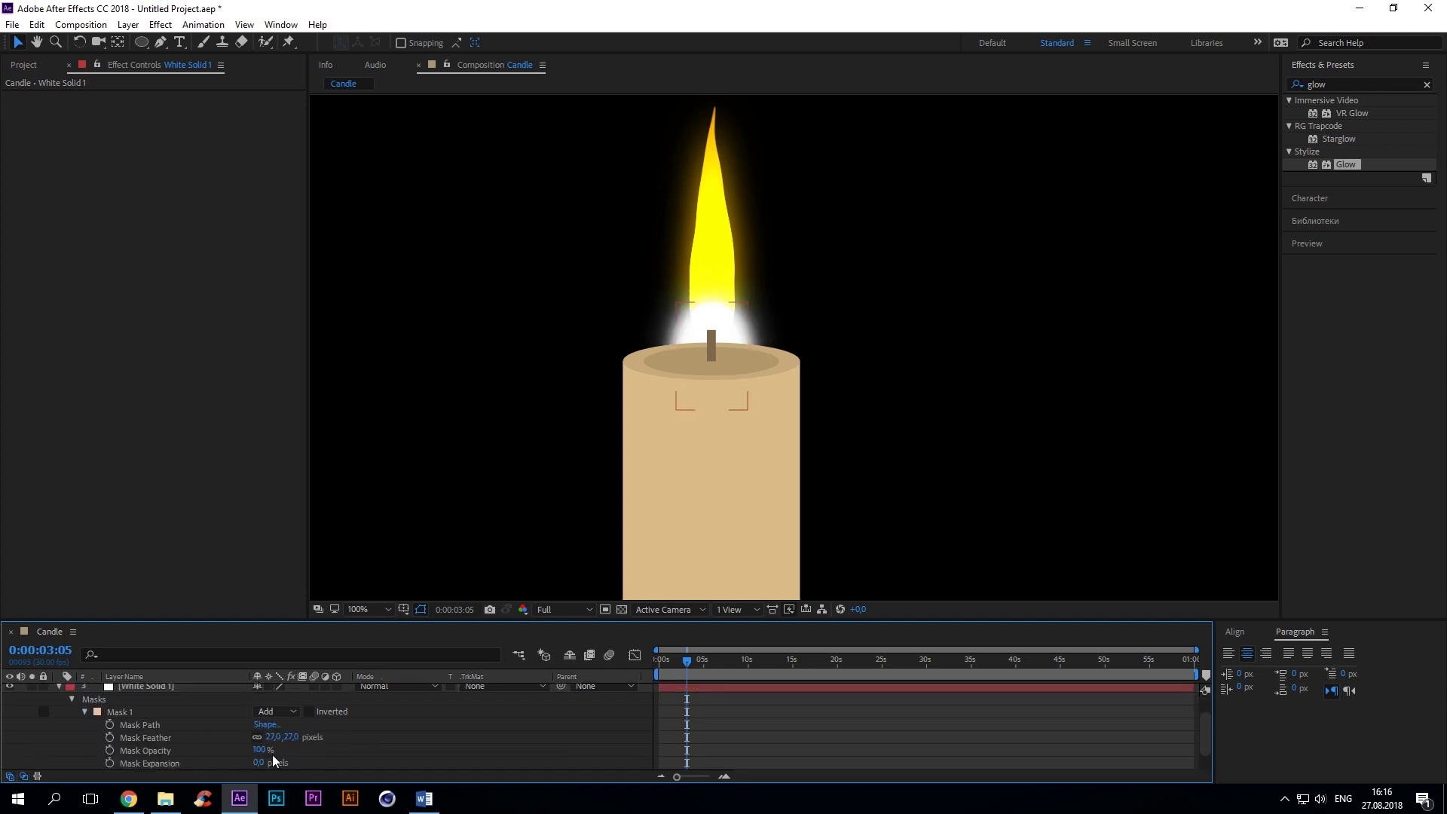
Add a wiggle(4,6) expression to the mask's Mask Expansion
left_click(109, 763, "alt")
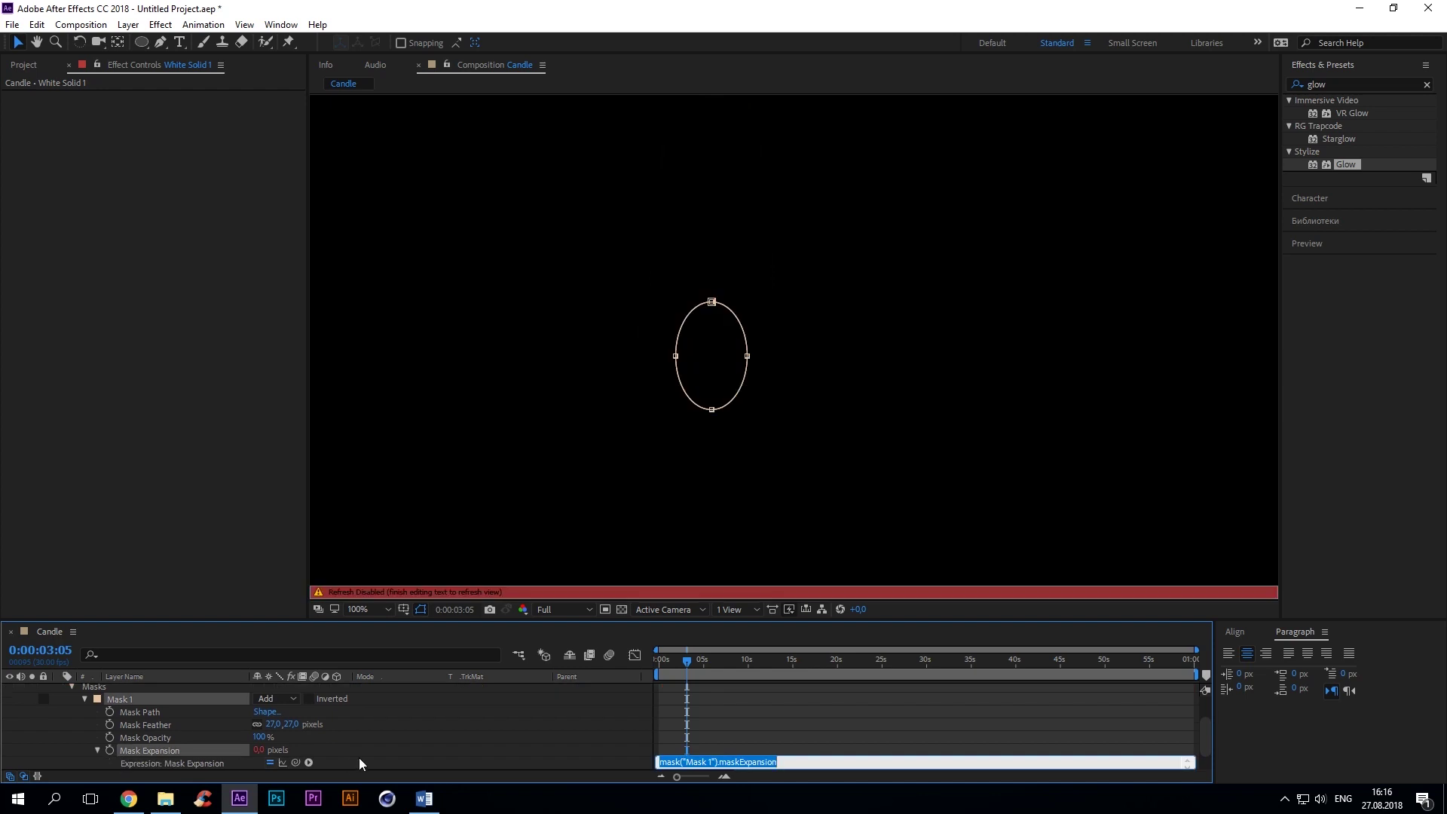
type("wiggle(4,6")
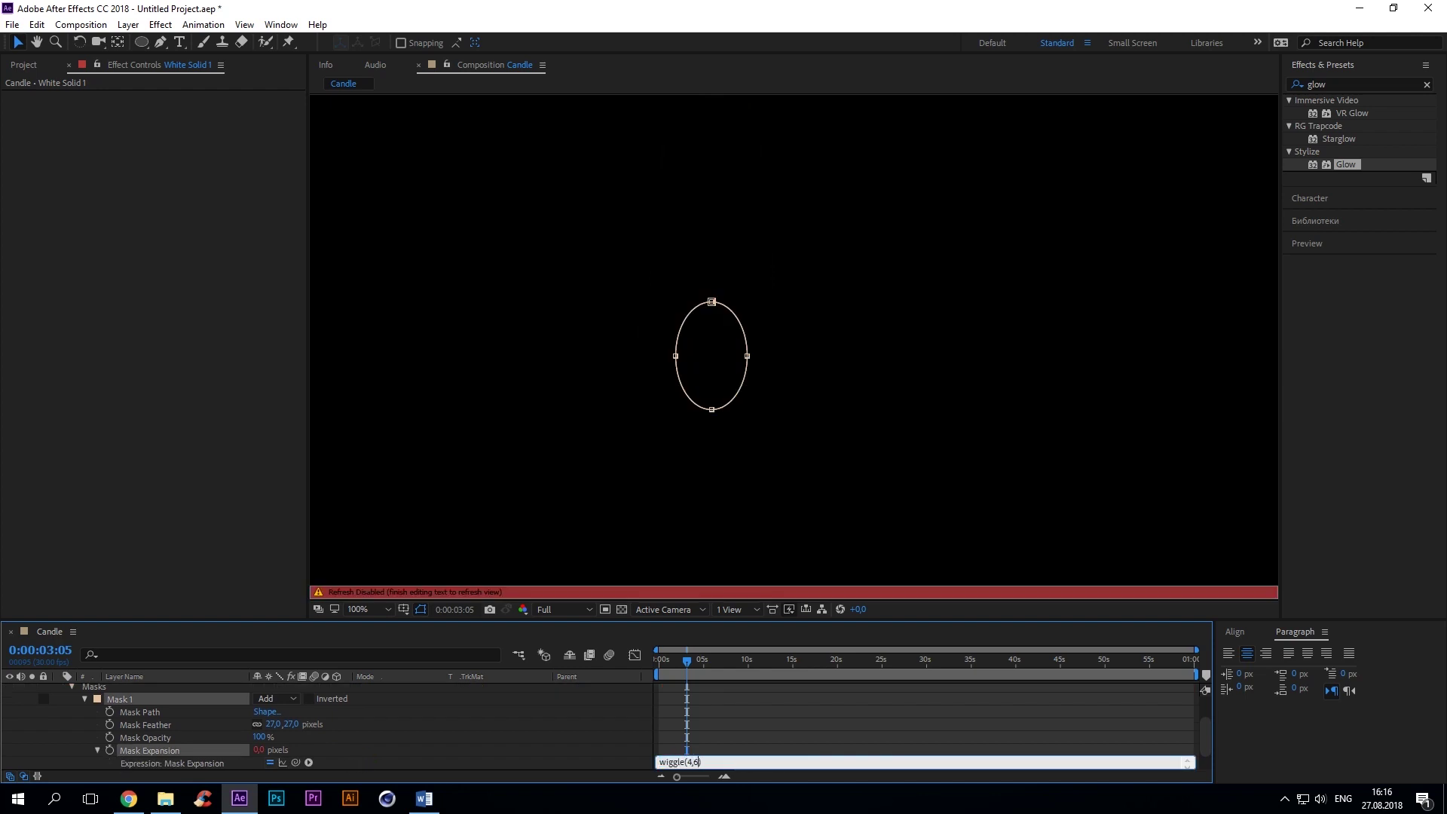
left_click(452, 721)
Set White Solid 1's blending mode to Silhouette Alpha
left_click(84, 735)
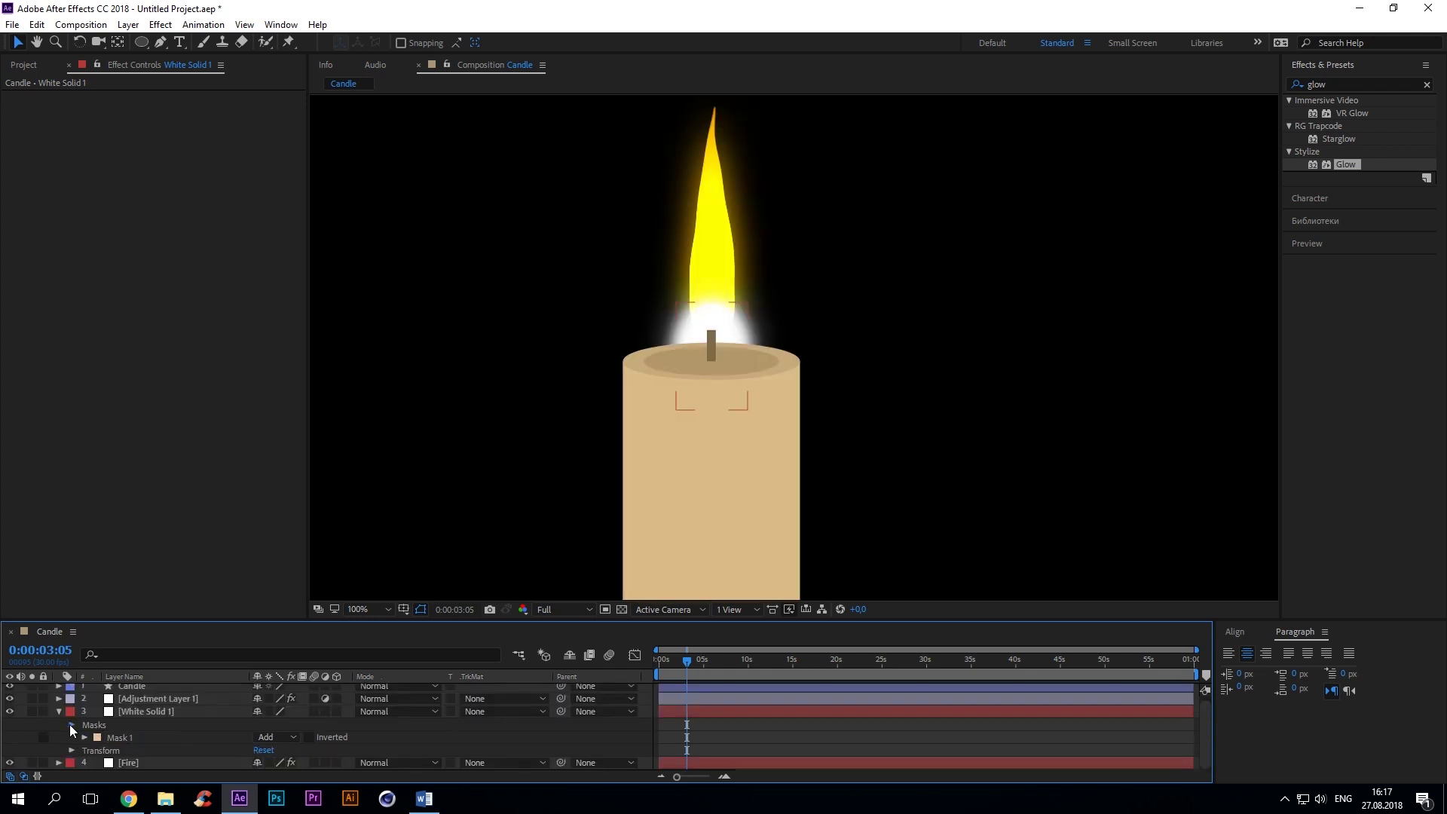
left_click(71, 725)
left_click(59, 715)
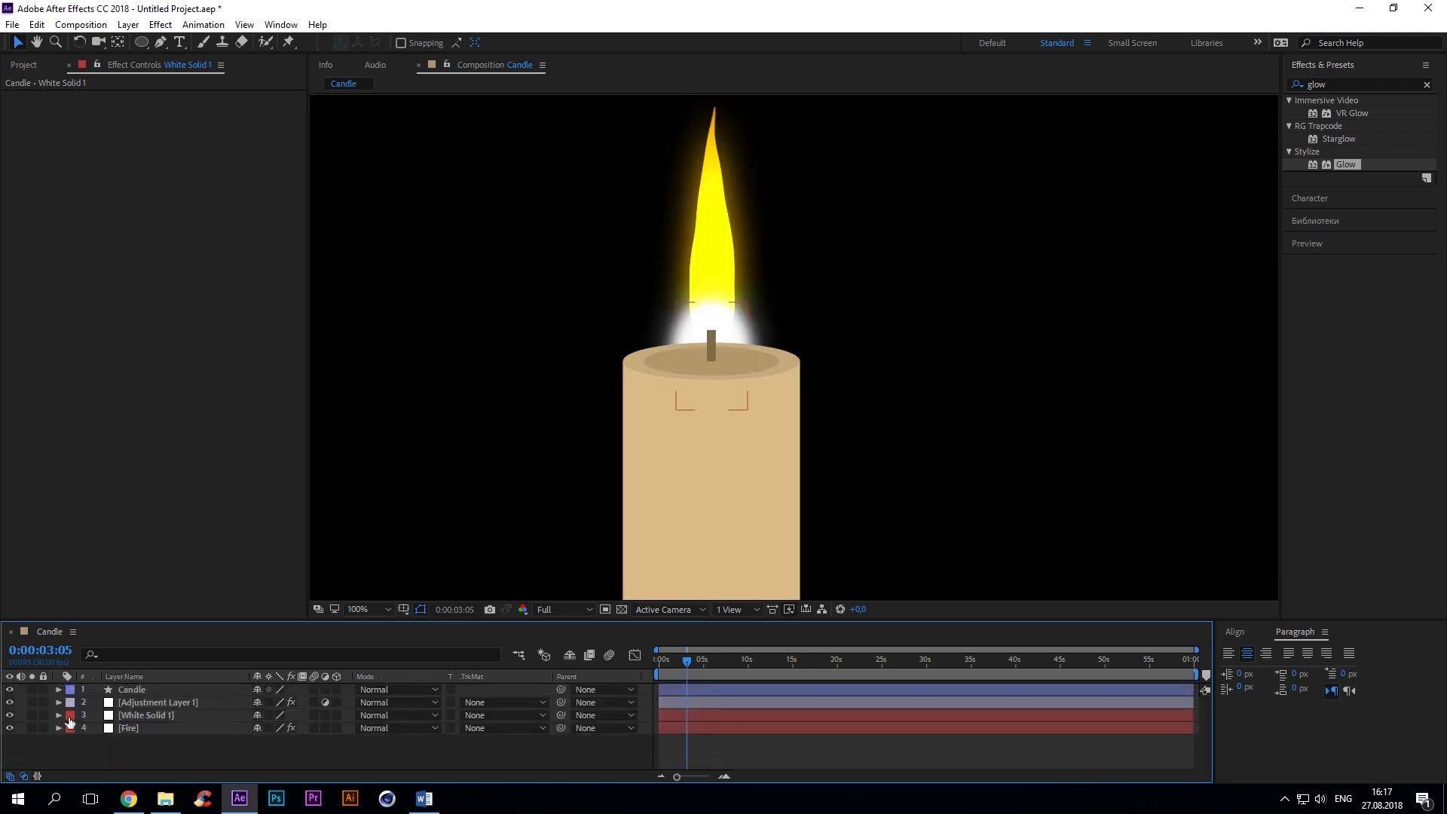
left_click(141, 715)
left_click(398, 715)
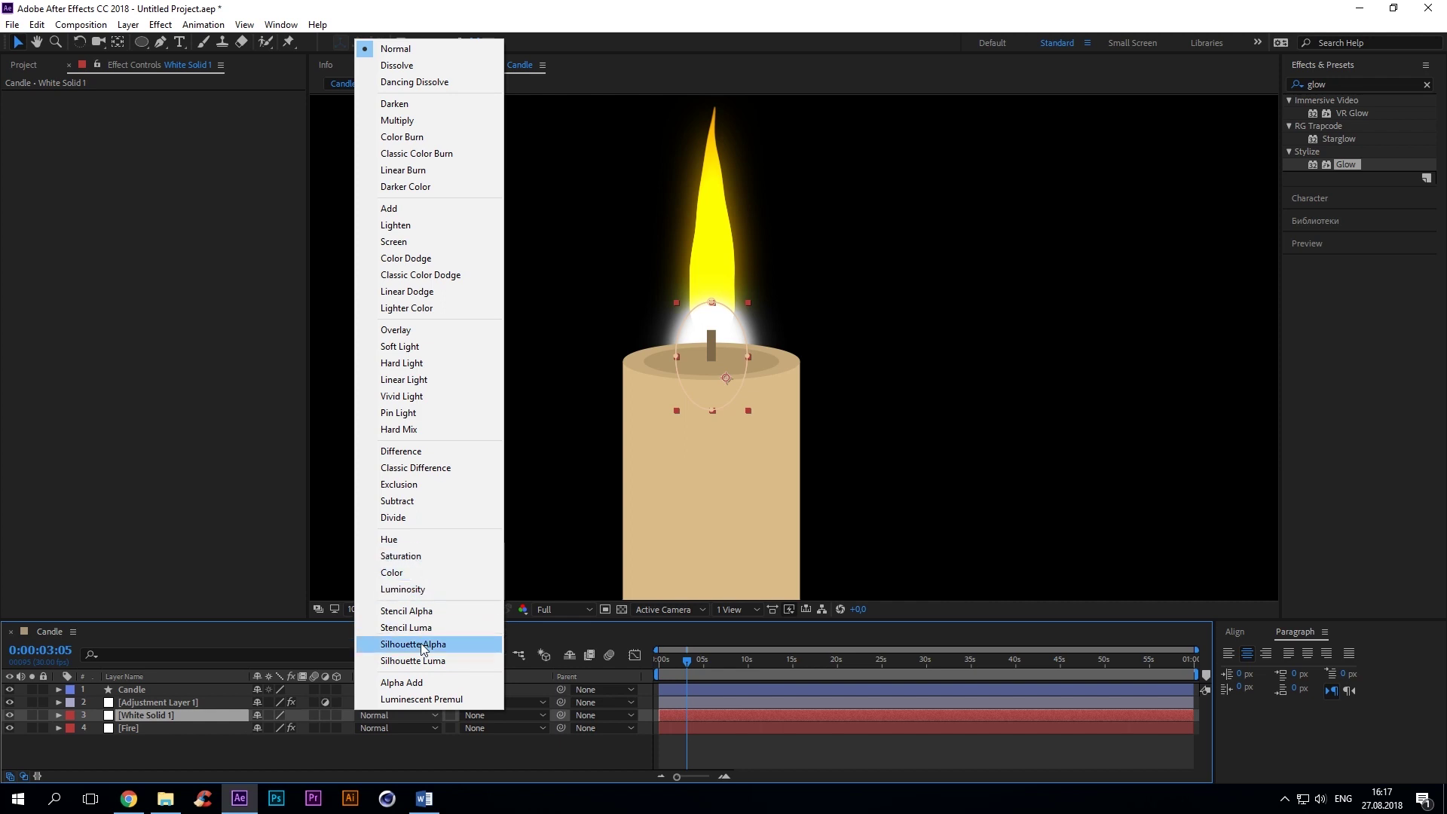
left_click(413, 644)
scroll(678, 329, "up", 4)
scroll(604, 232, "up", 1)
scroll(604, 242, "down", 1)
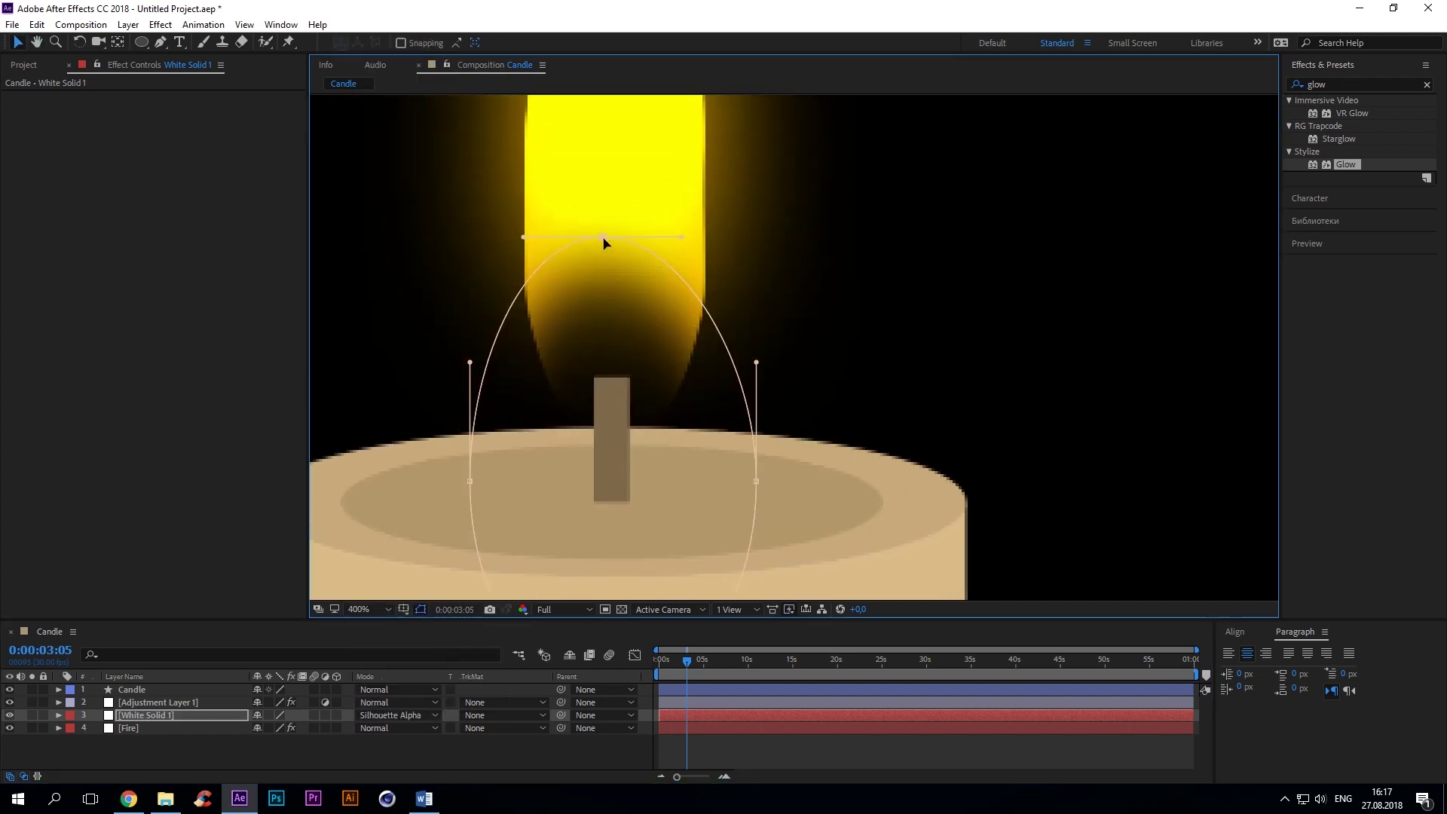
scroll(603, 242, "down", 4)
Move White Solid 1's anchor point up onto the wick
left_click(170, 716)
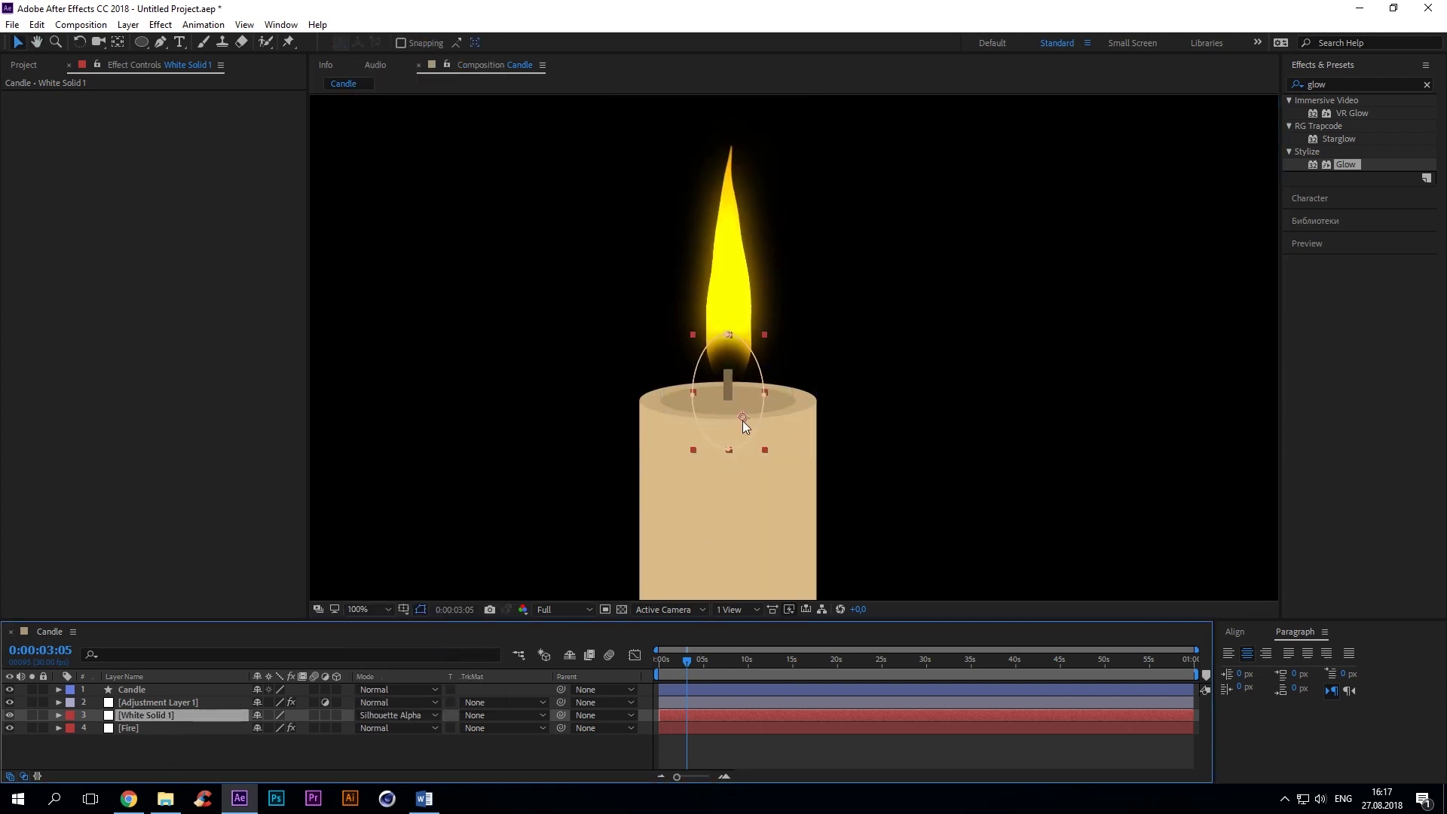
key("y")
left_click_drag(744, 418, 727, 377)
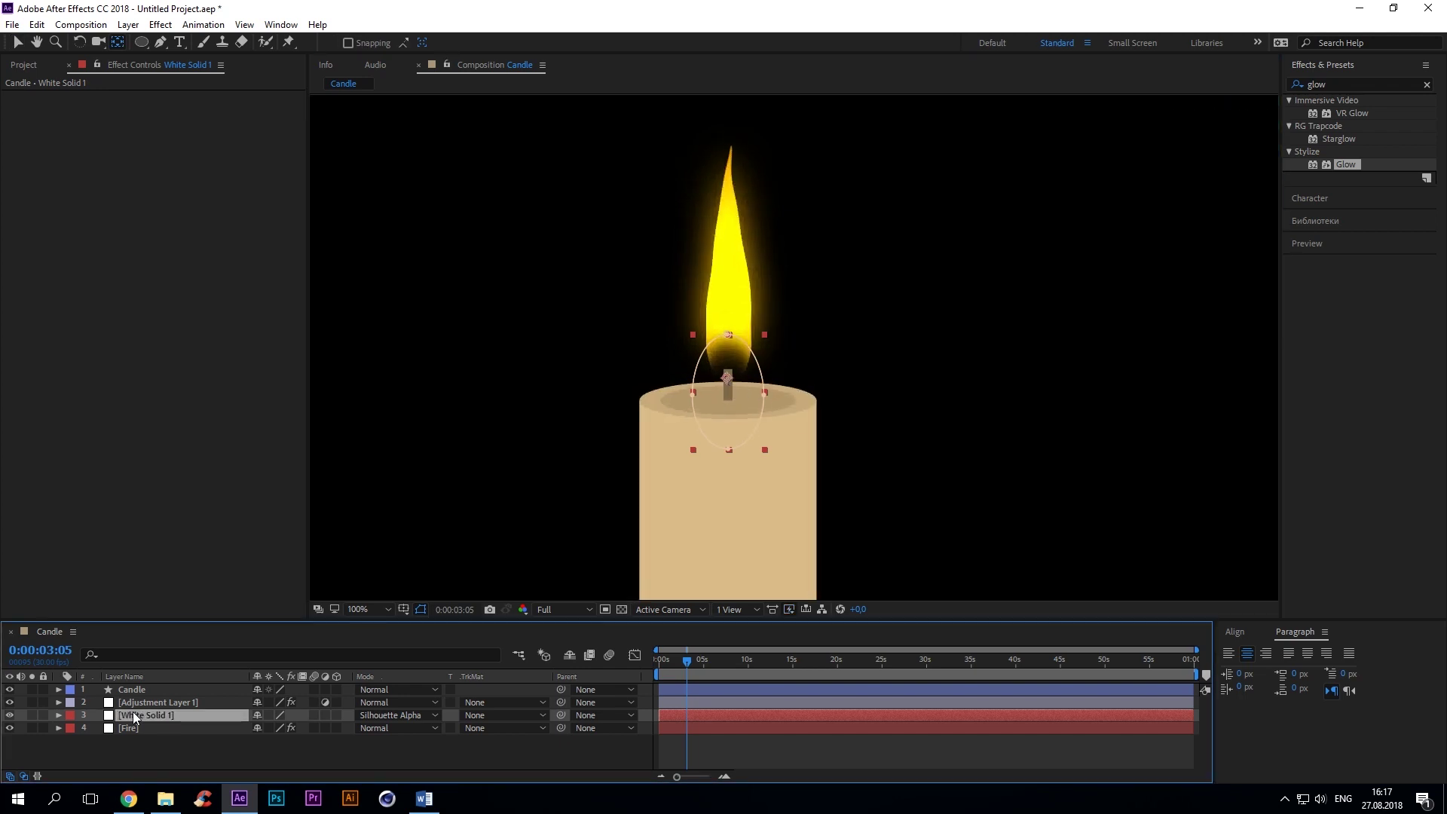
Link White Solid 1's Position to the Candle layer's Position by expression, then preview from the start
key("p")
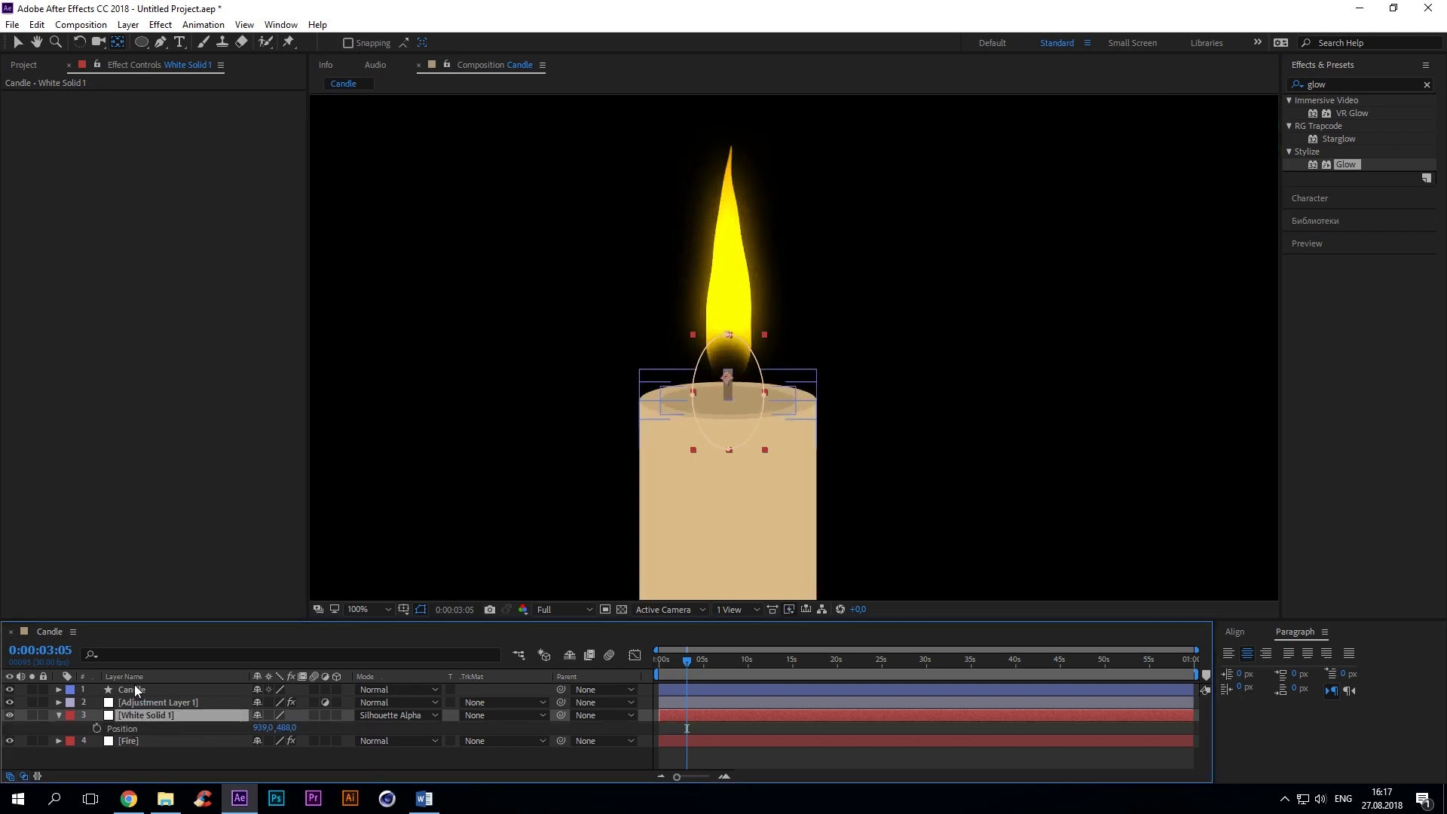
left_click(139, 690)
key("p")
left_click(99, 741, "alt")
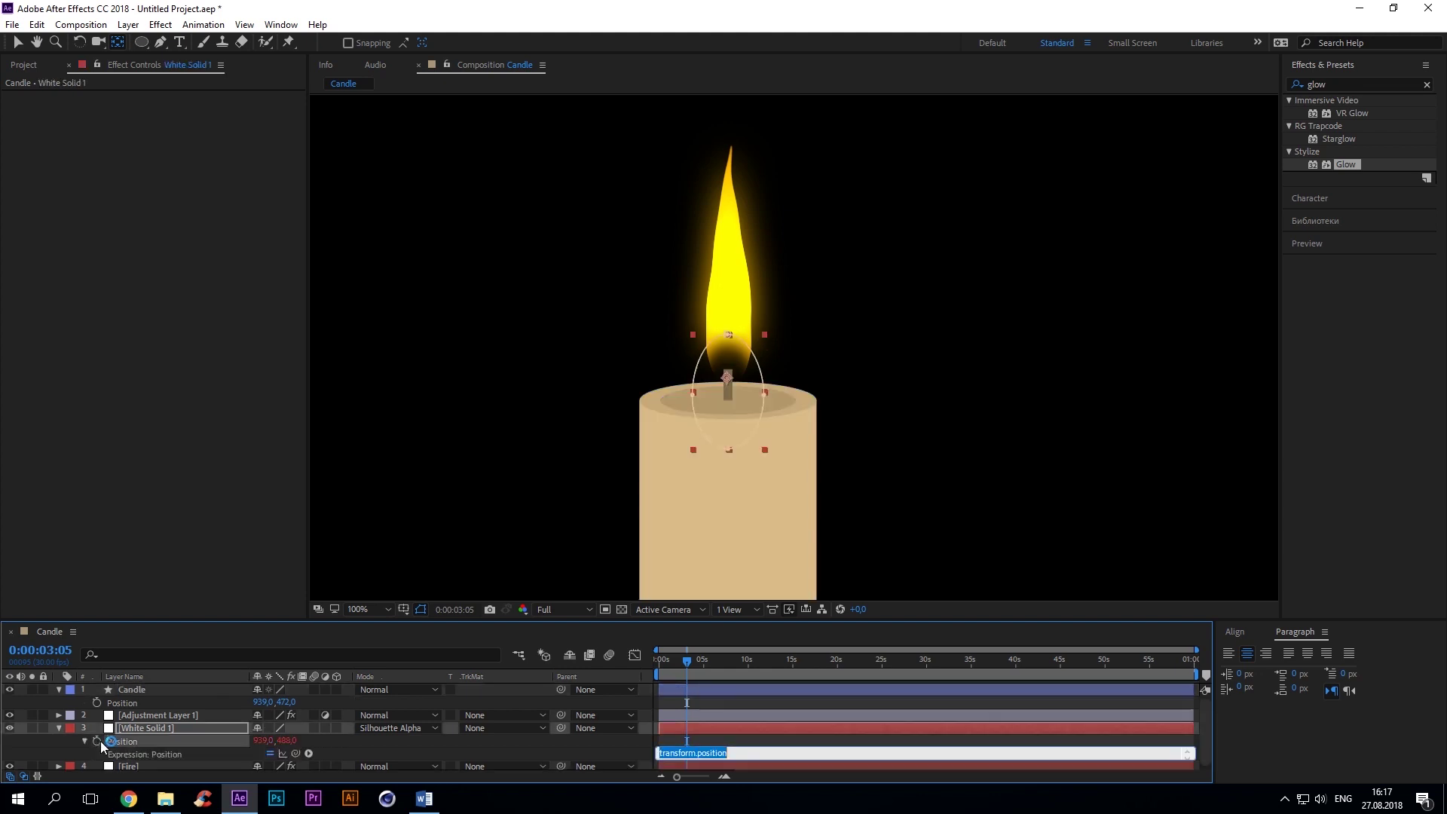
left_click_drag(293, 756, 147, 704)
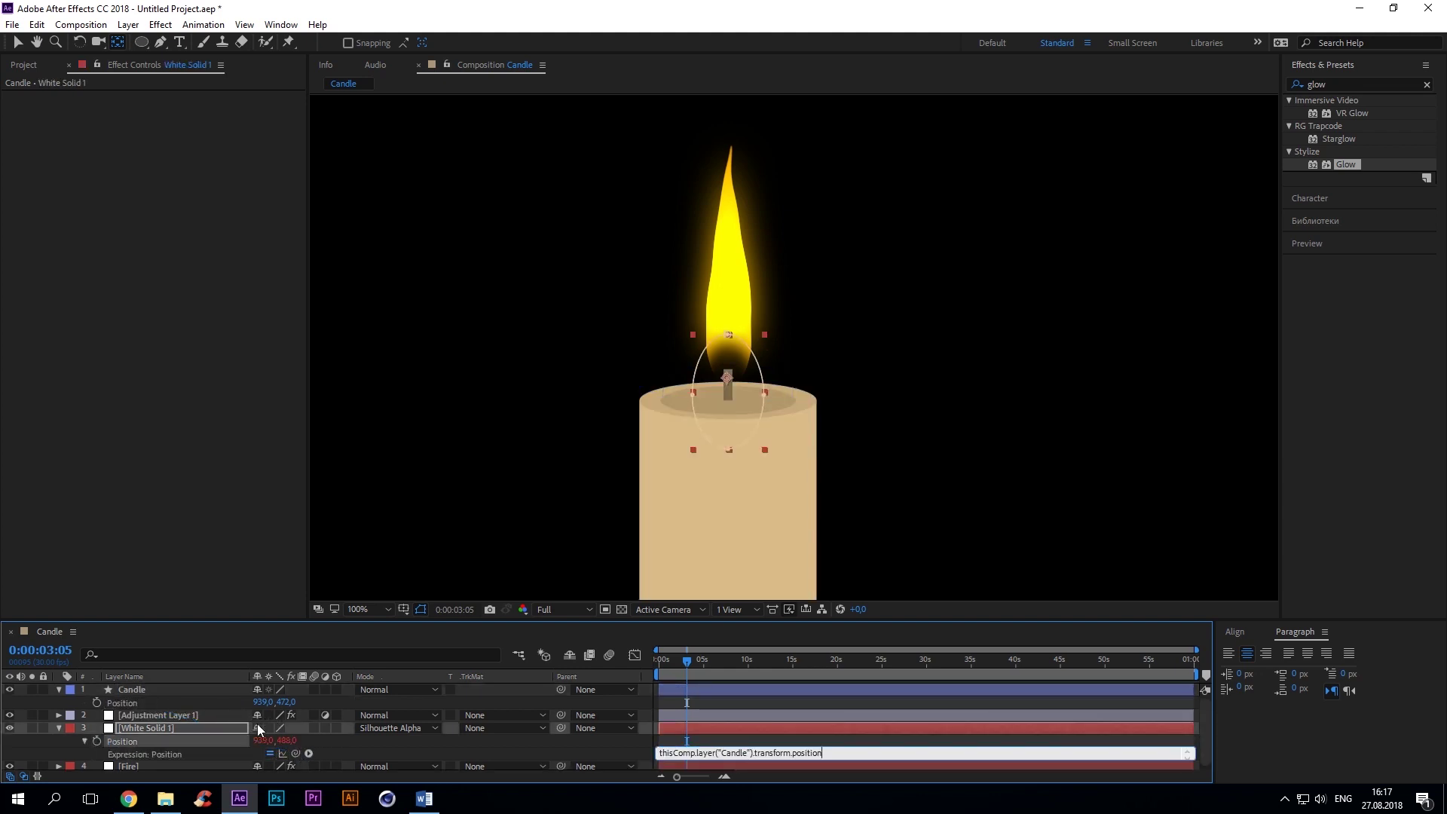
left_click(59, 689)
left_click(58, 714)
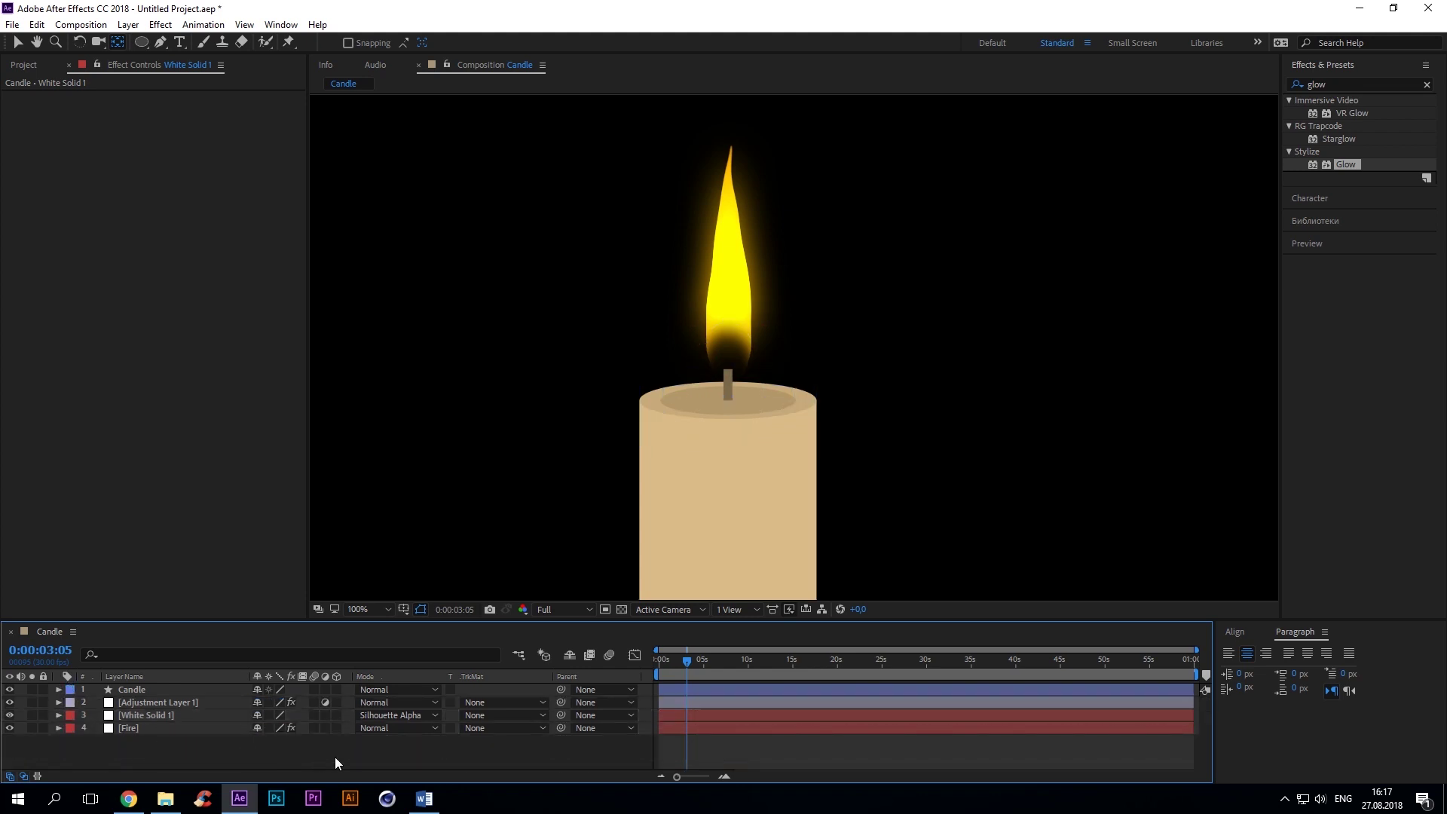
key("Home")
key("space")
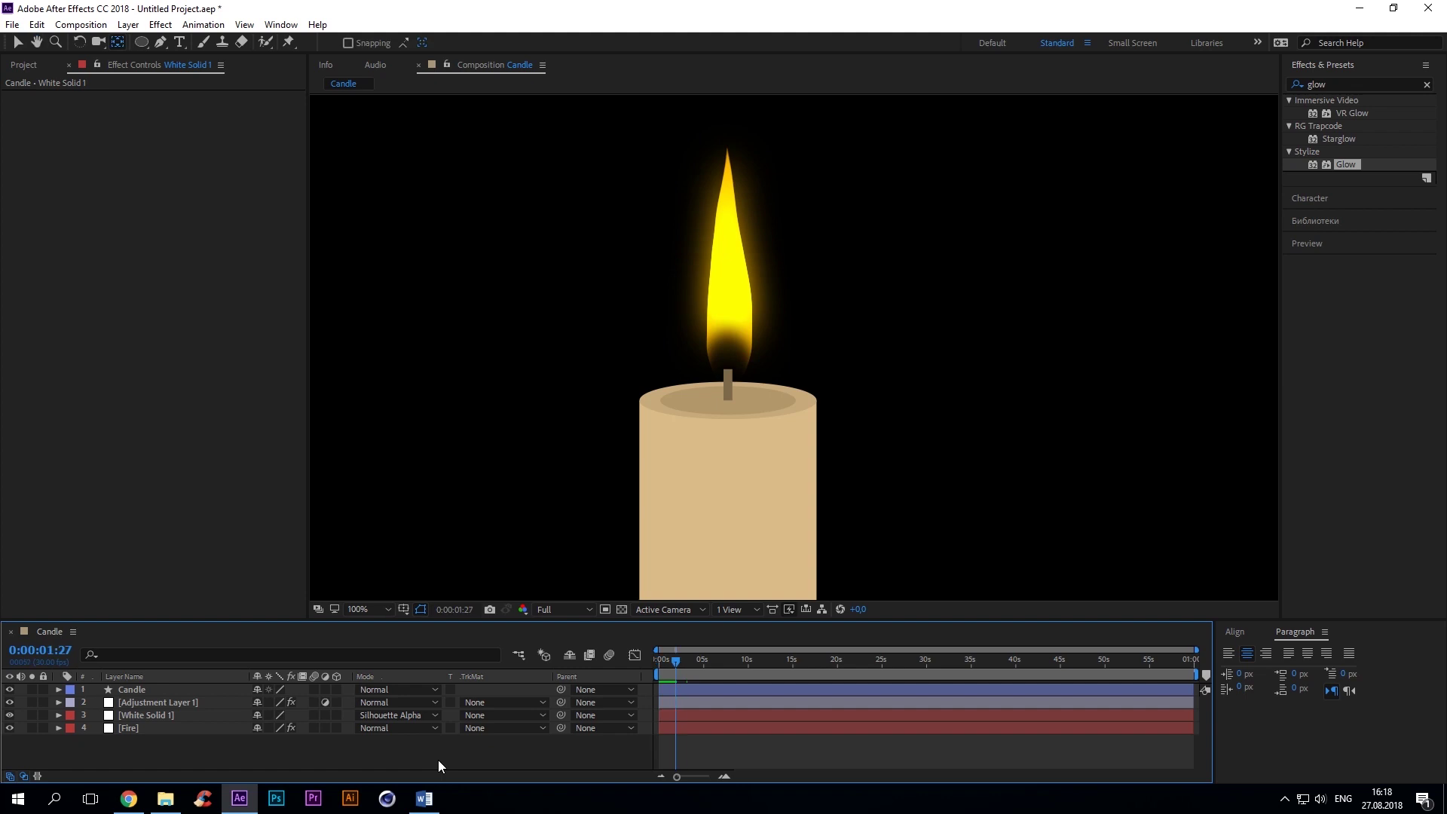
Precompose all four layers into a precomp named Candle_fire
key("ctrl+a")
right_click(161, 708)
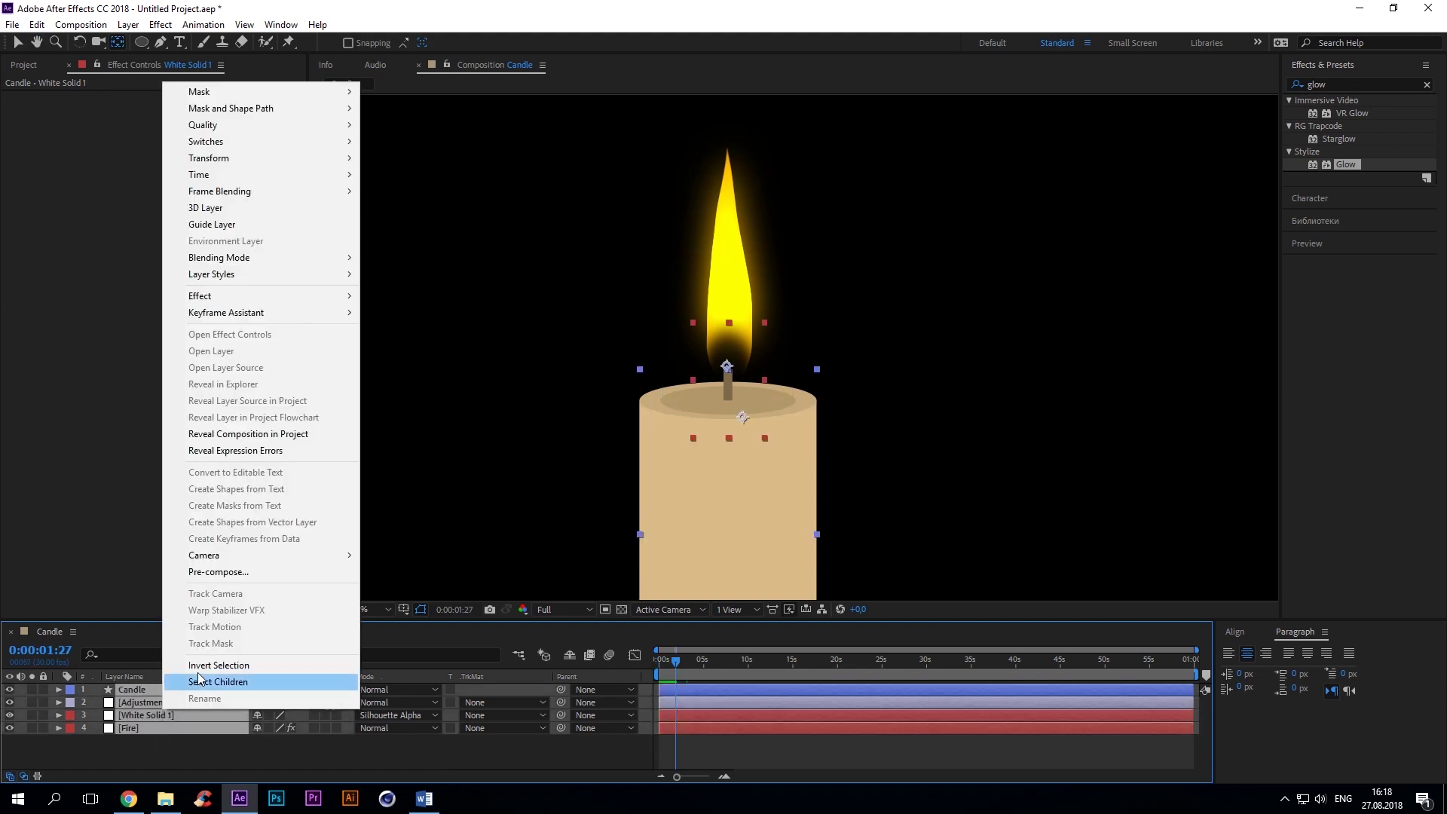
left_click(228, 578)
type("Candle_fire")
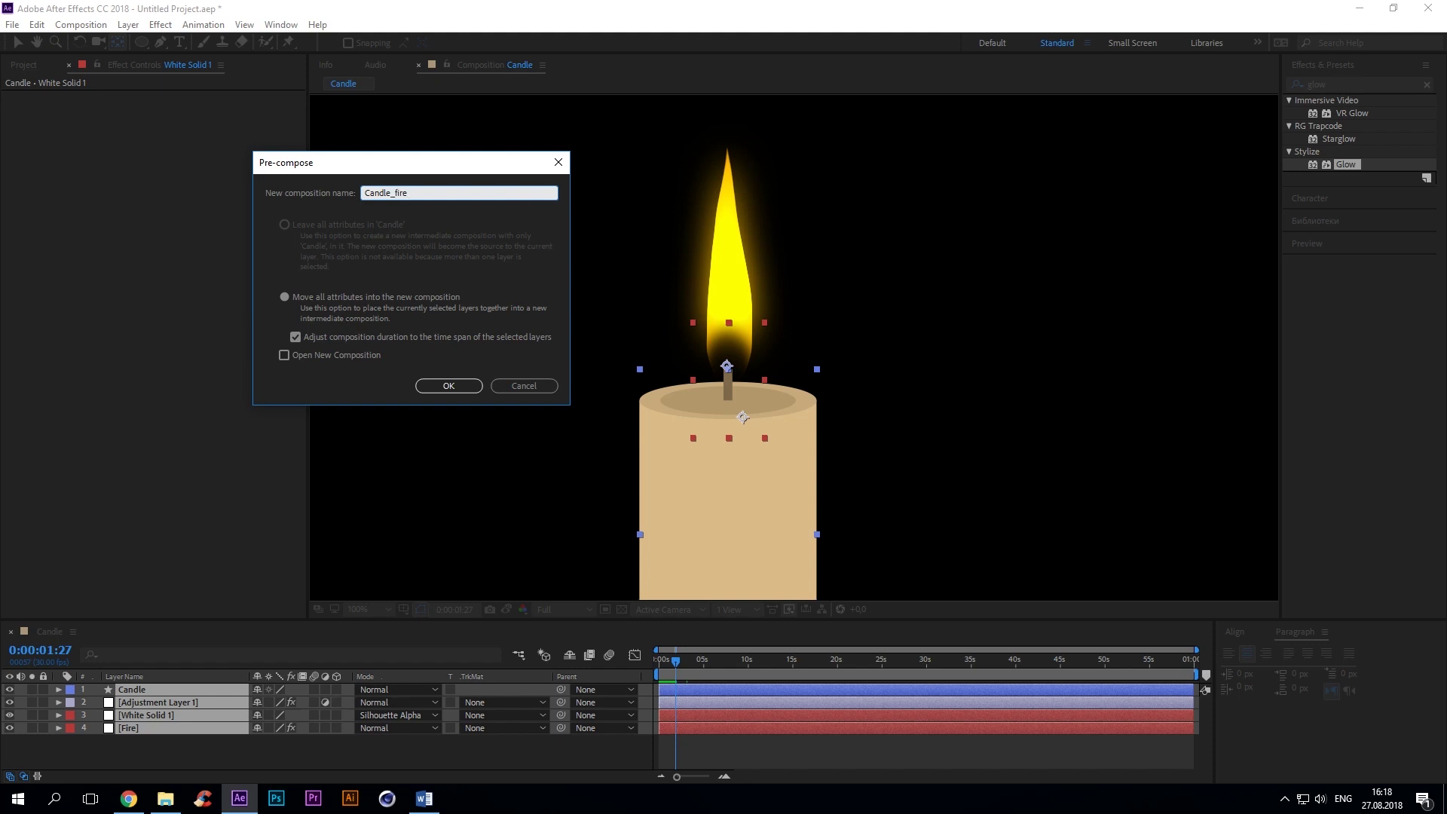
left_click(455, 388)
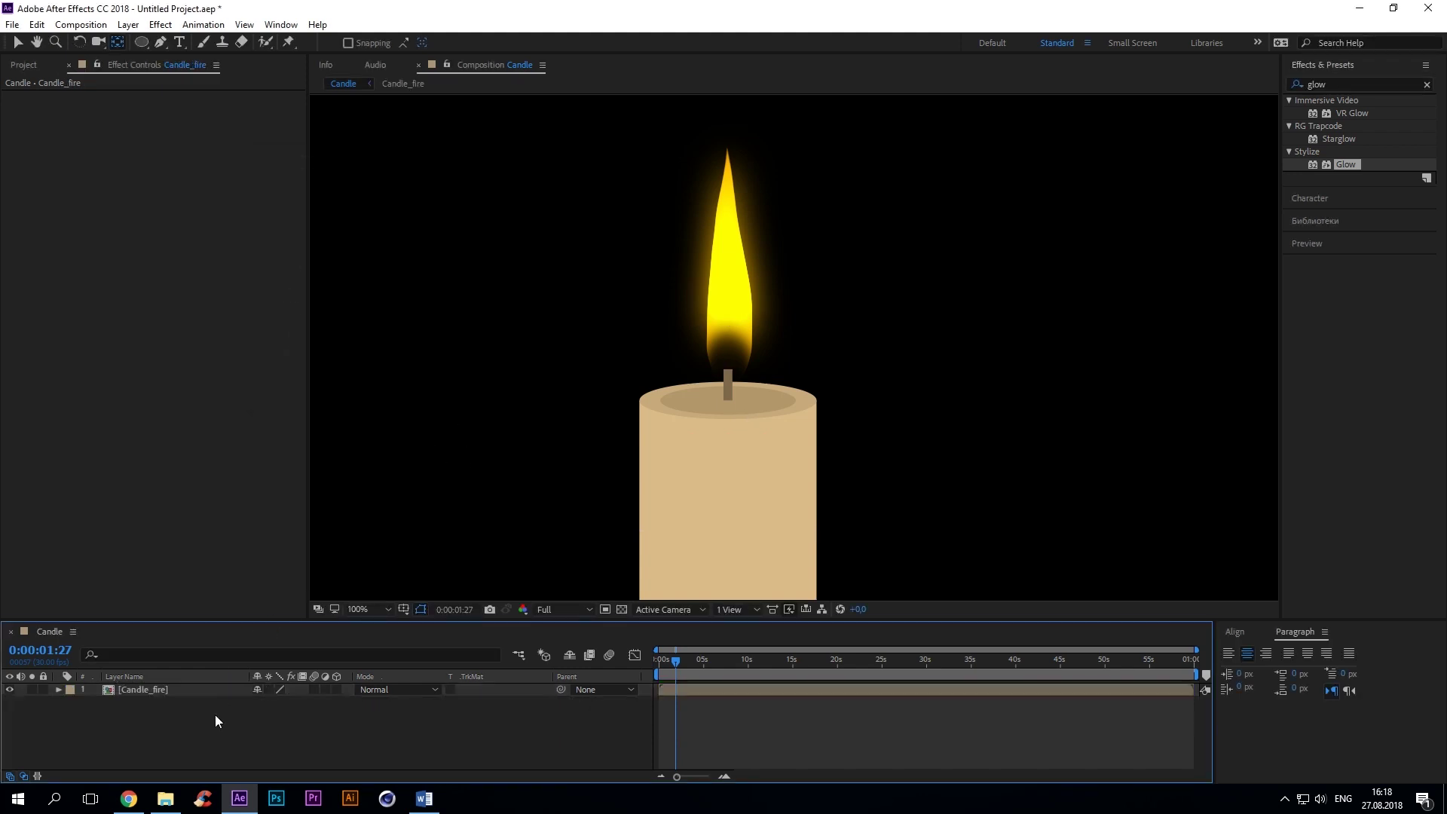
Duplicate the Candle_fire layer and rename the lower copy Shadow
left_click(175, 690)
key("ctrl+d")
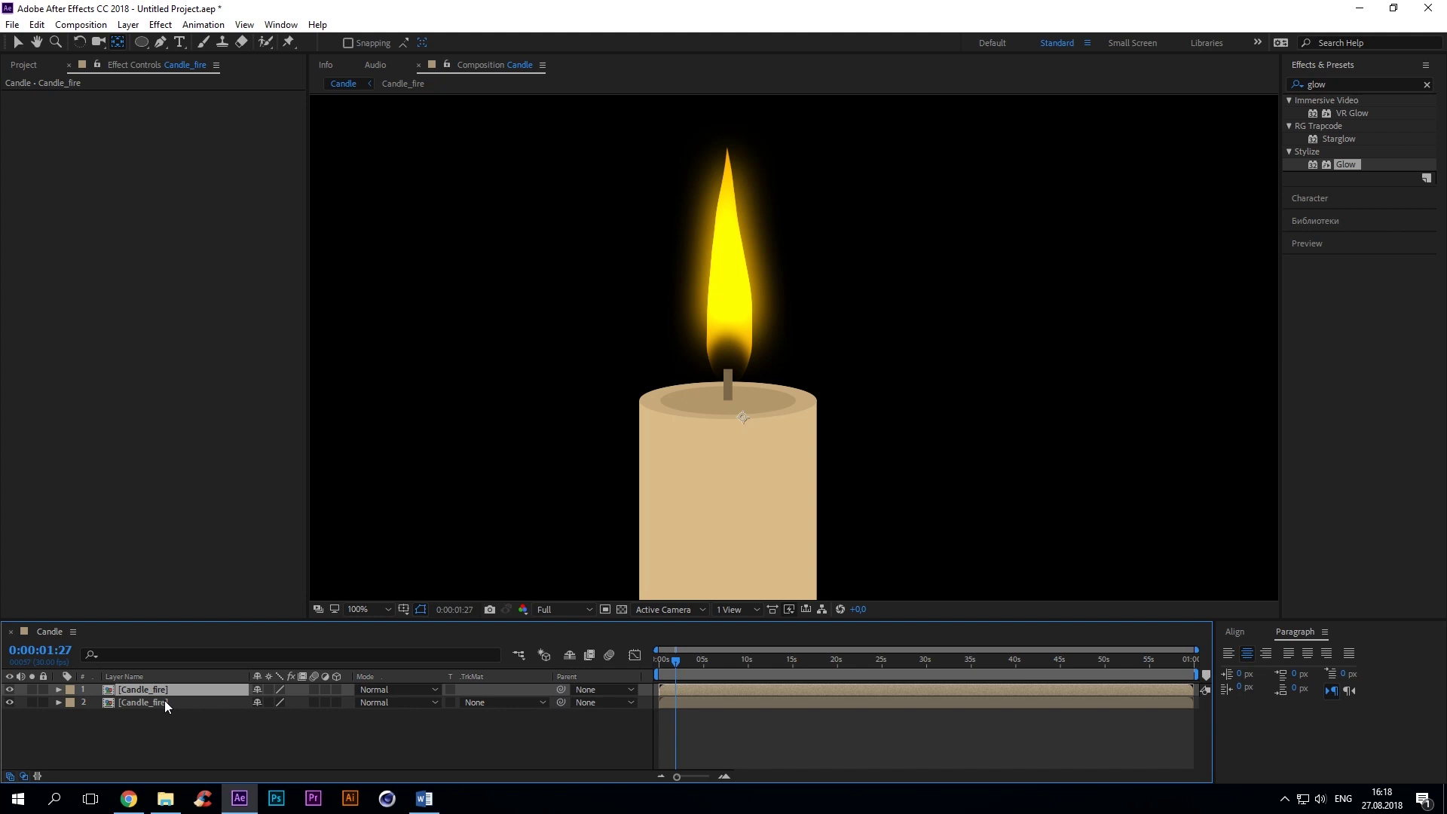
left_click(167, 701)
key("Return")
type("Sha")
left_click(207, 735)
left_click(148, 700)
left_click(1315, 84)
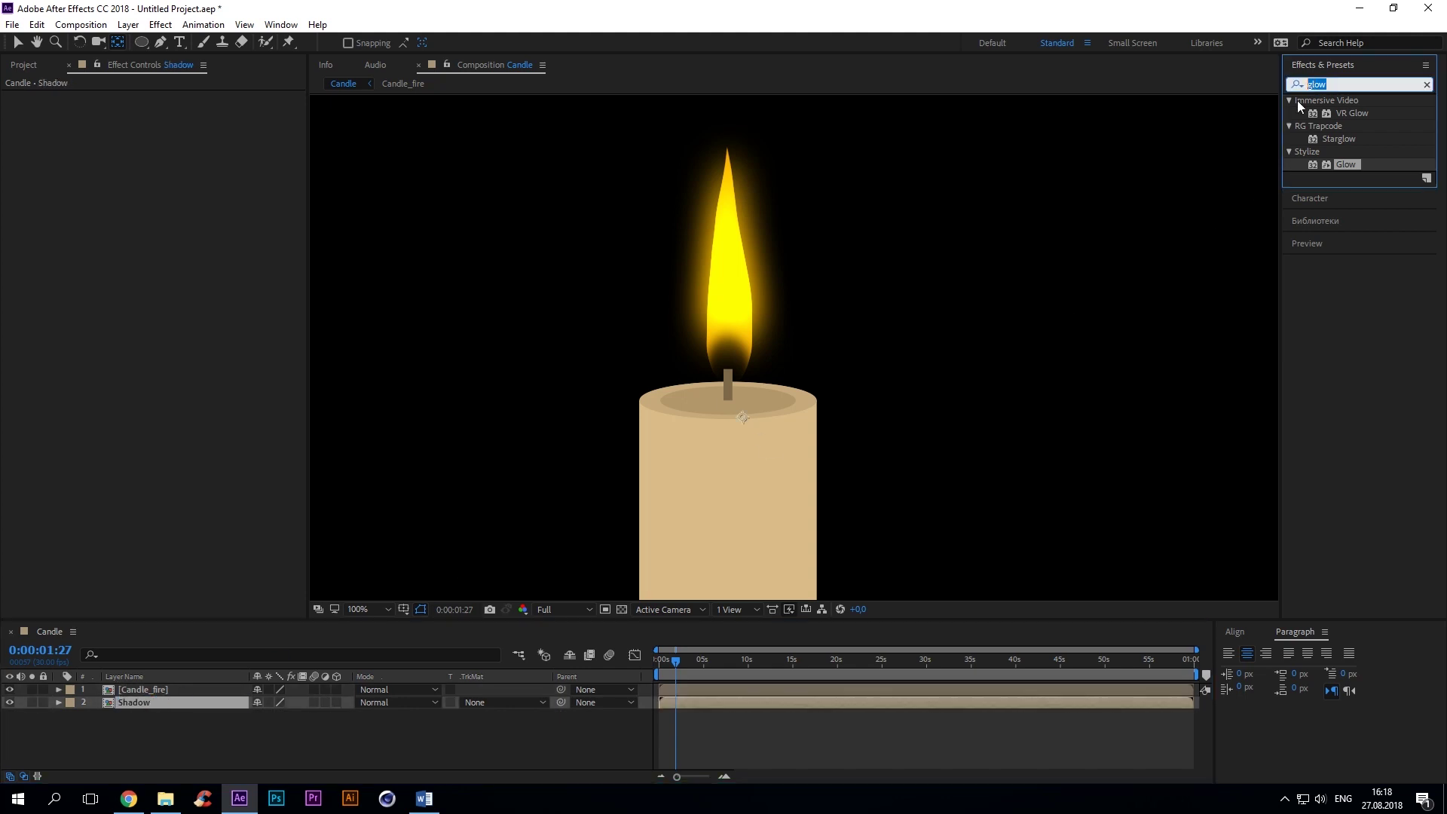
Apply Hue/Saturation to Shadow with Master Saturation -81 and Master Lightness -100
type("hue")
left_click_drag(1365, 113, 178, 702)
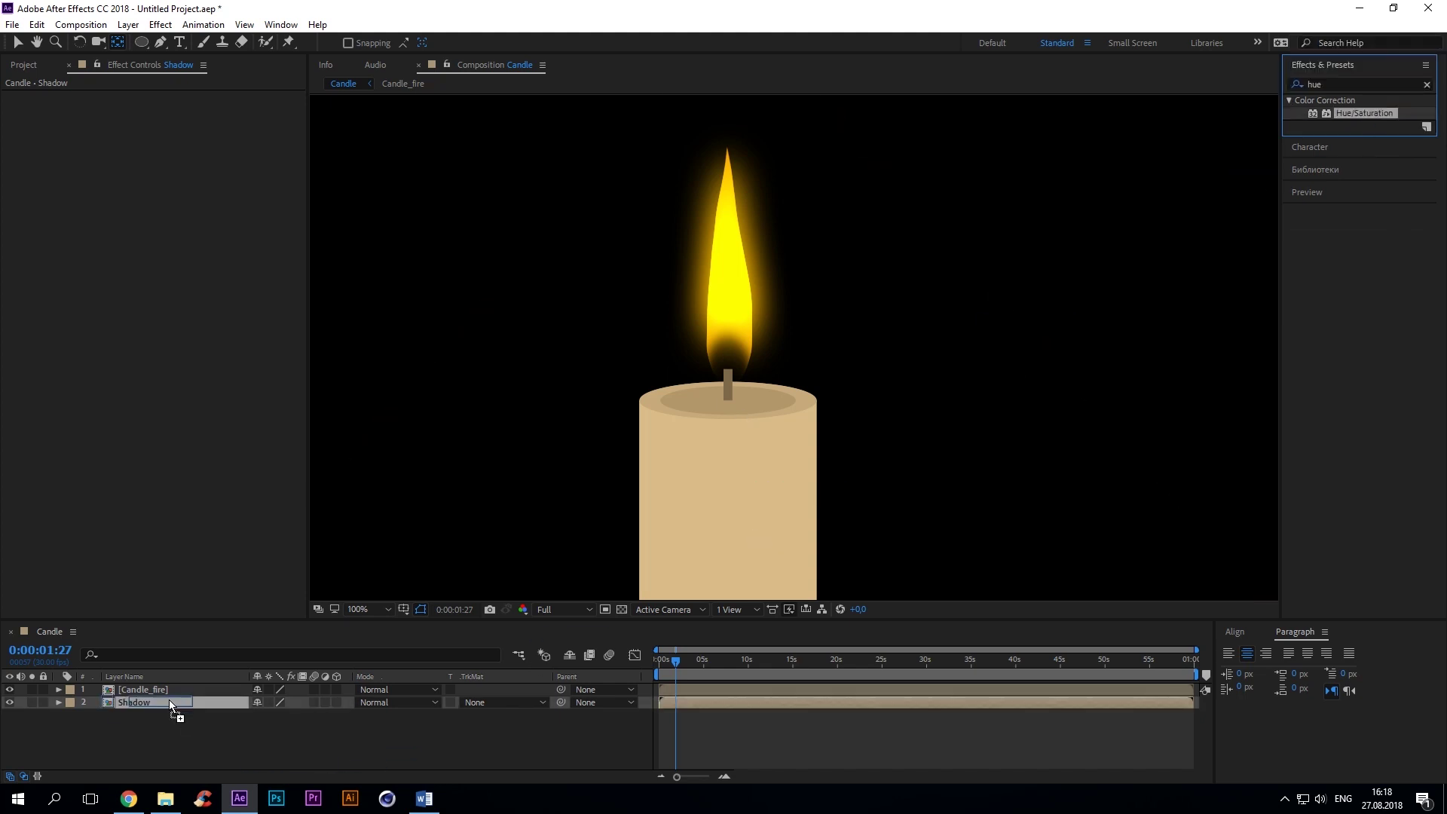
left_click(9, 689)
left_click(169, 212)
type("-81")
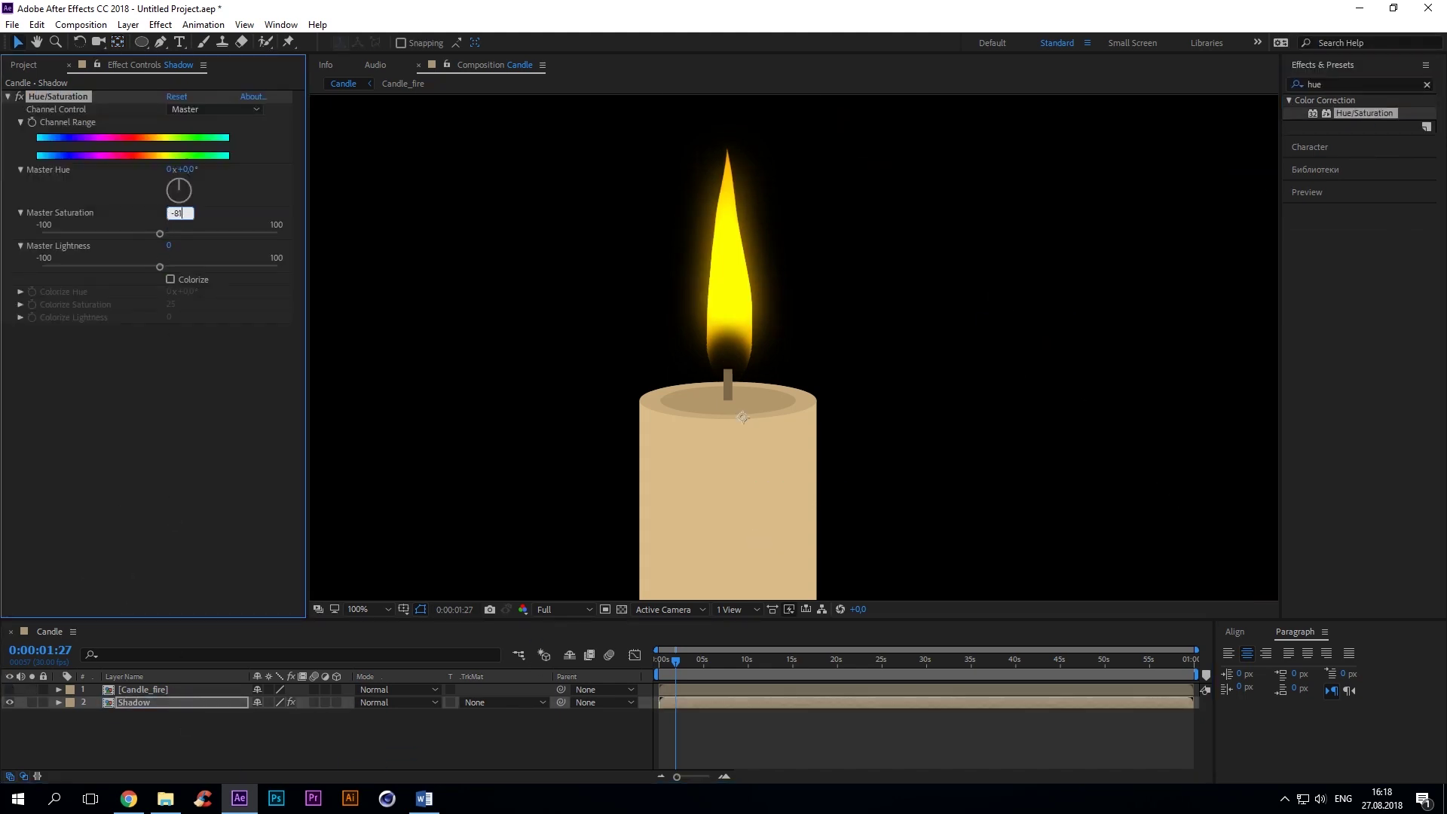
key("Return")
left_click(170, 246)
type("-100")
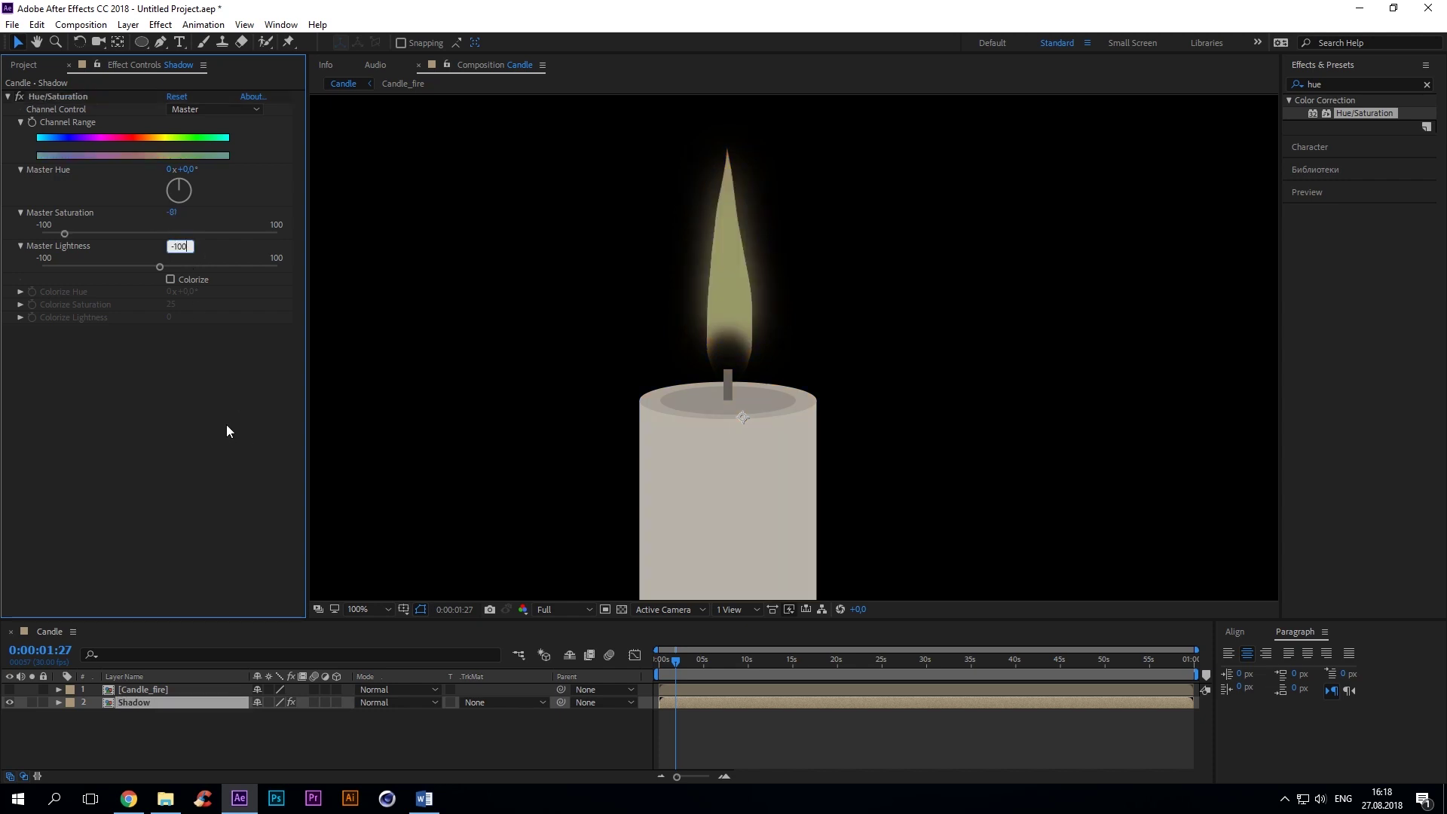
key("Return")
scroll(707, 352, "down", 2)
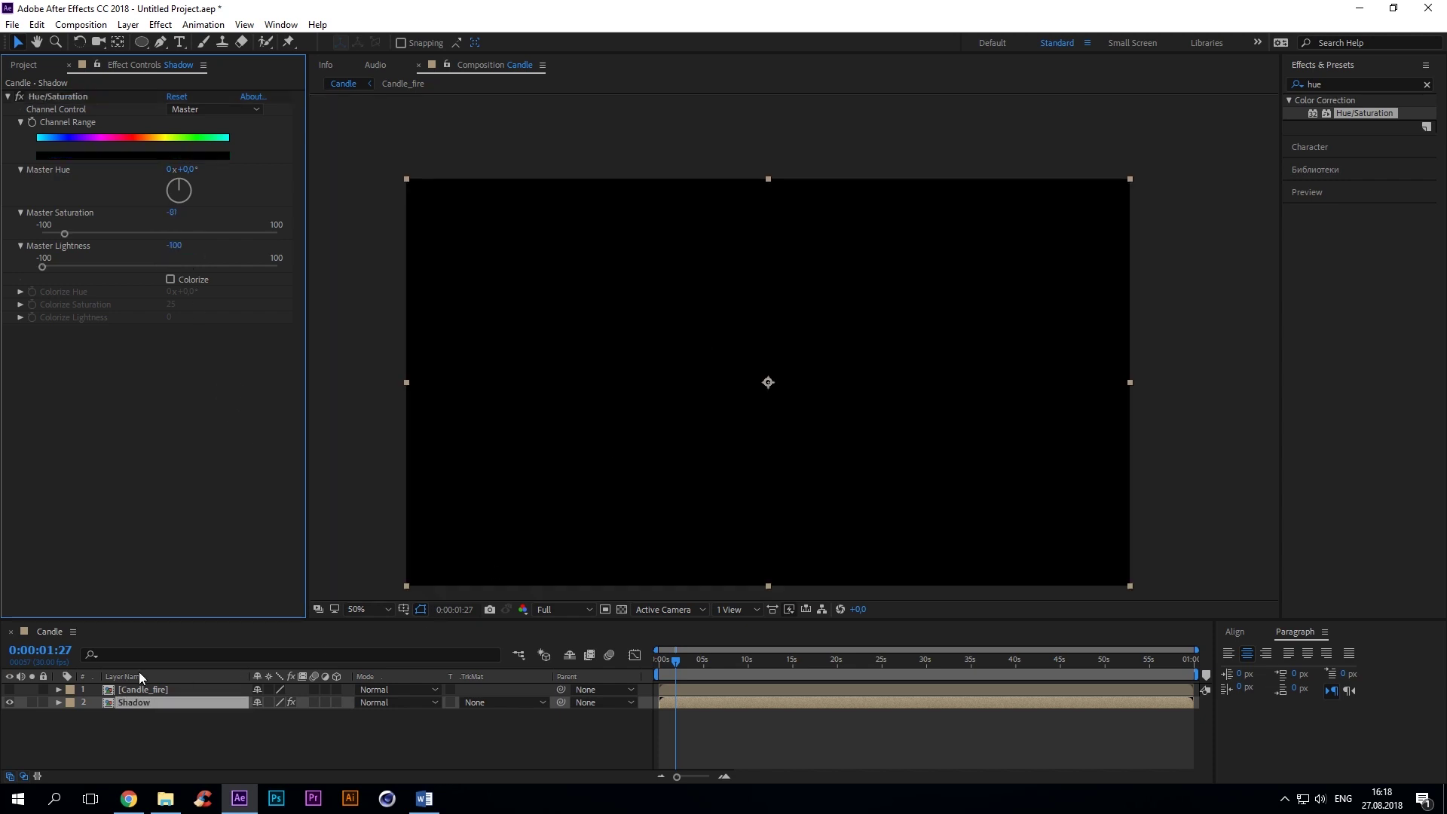
left_click(9, 690)
left_click(1327, 84)
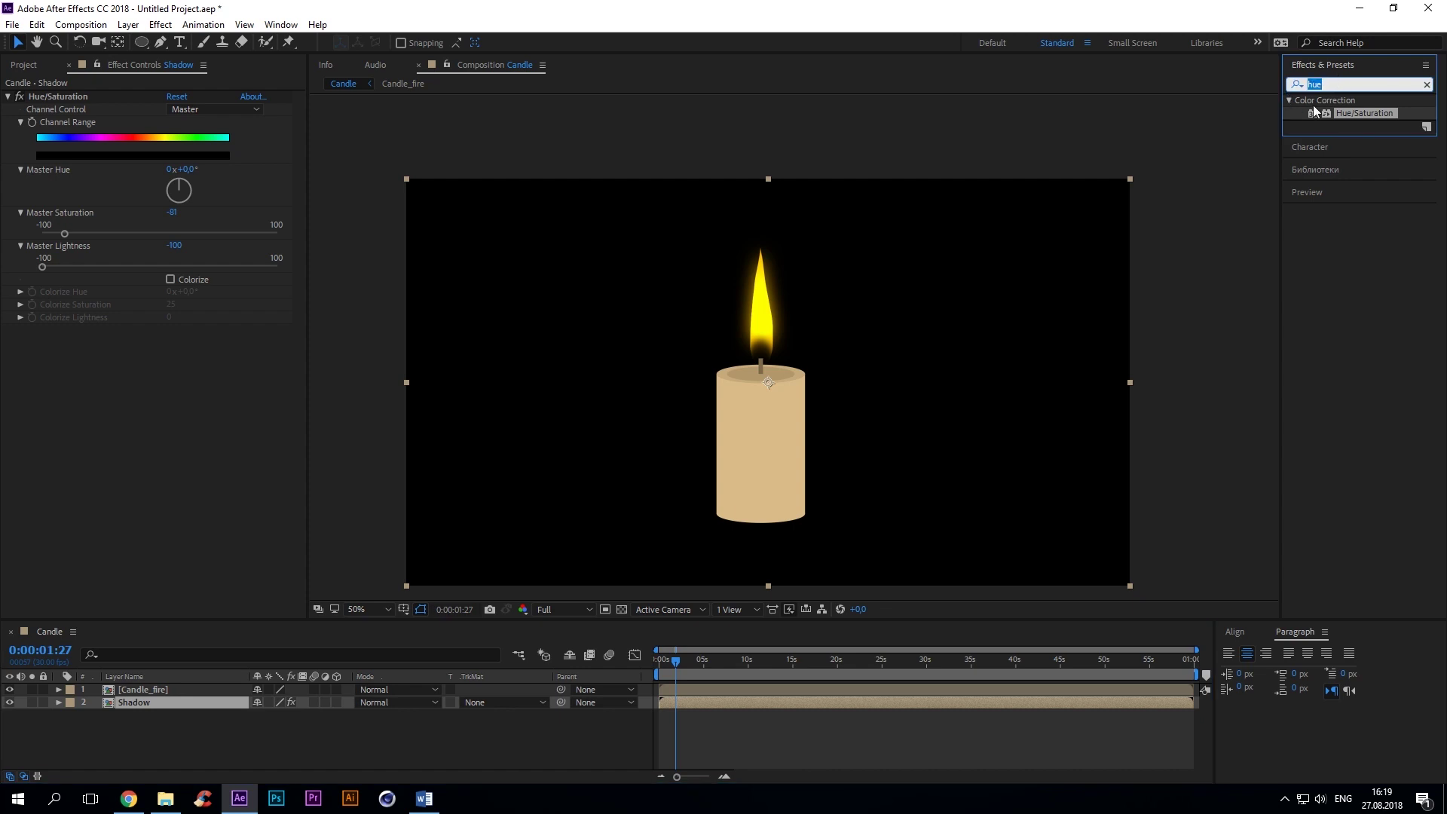
Apply CC Radial Fast Blur to the Shadow layer with its centre near the top of the frame
type("cc radial")
left_click_drag(1377, 126, 220, 702)
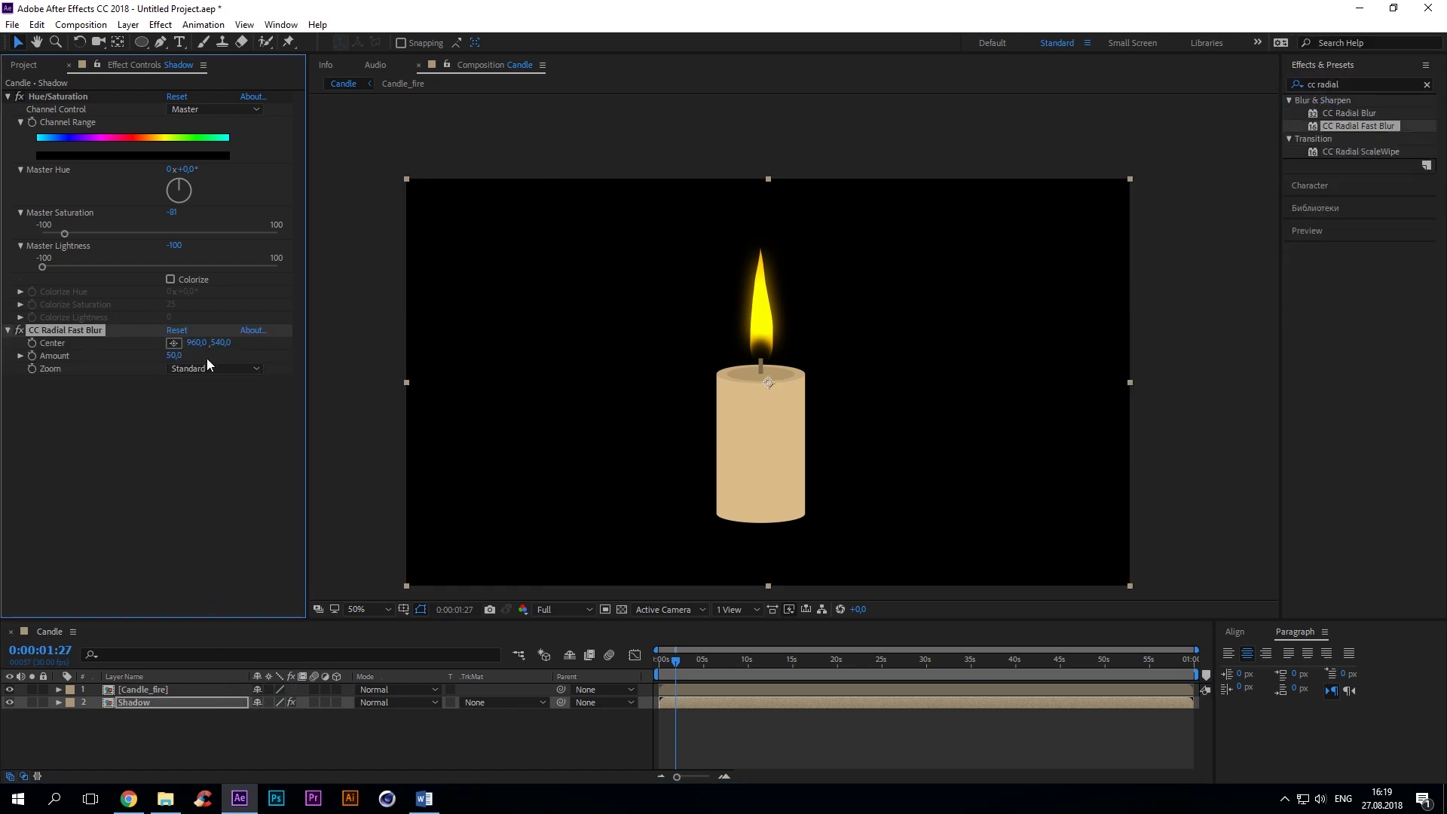
left_click(174, 344)
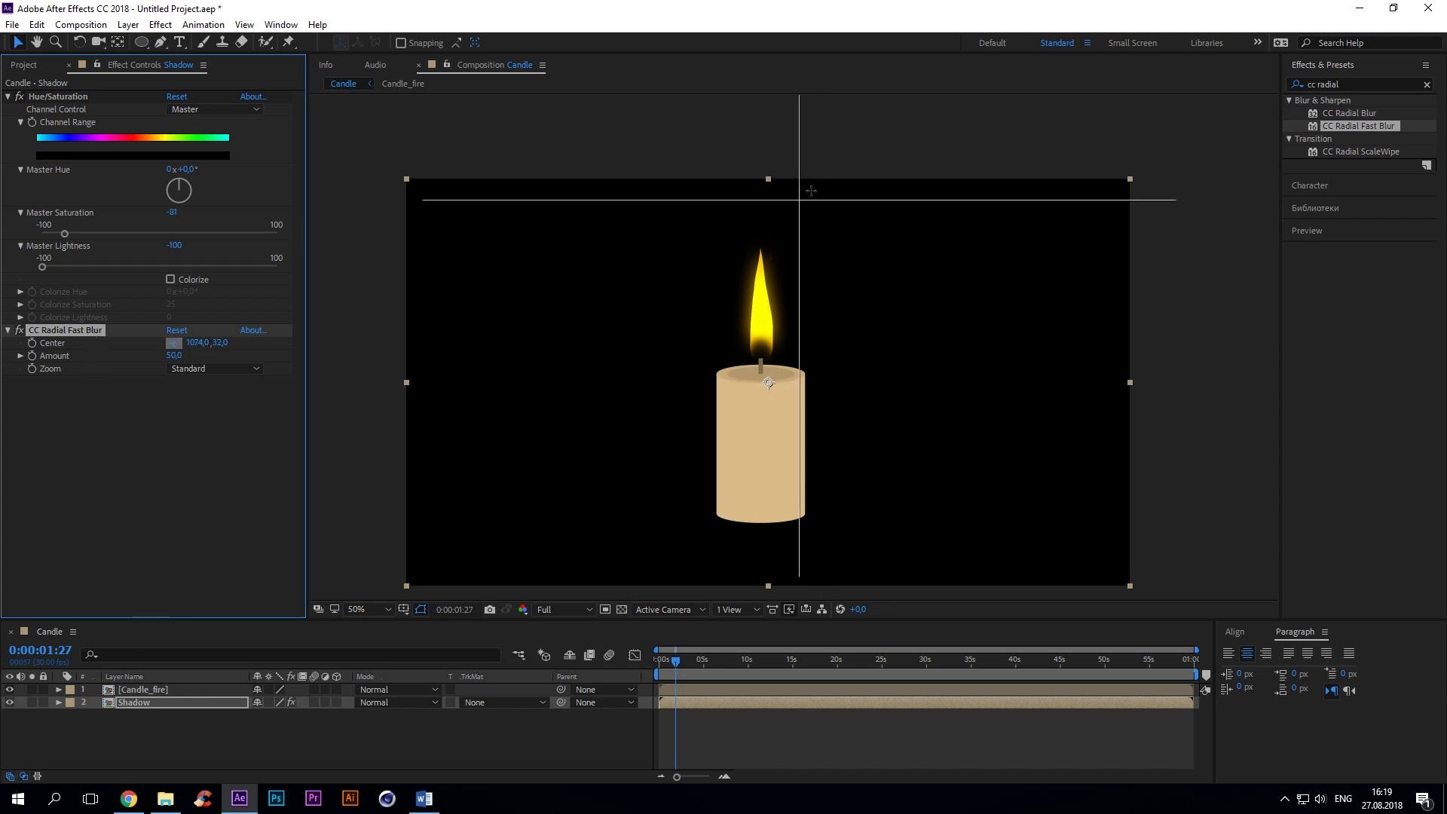
left_click(815, 188)
left_click_drag(815, 187, 808, 188)
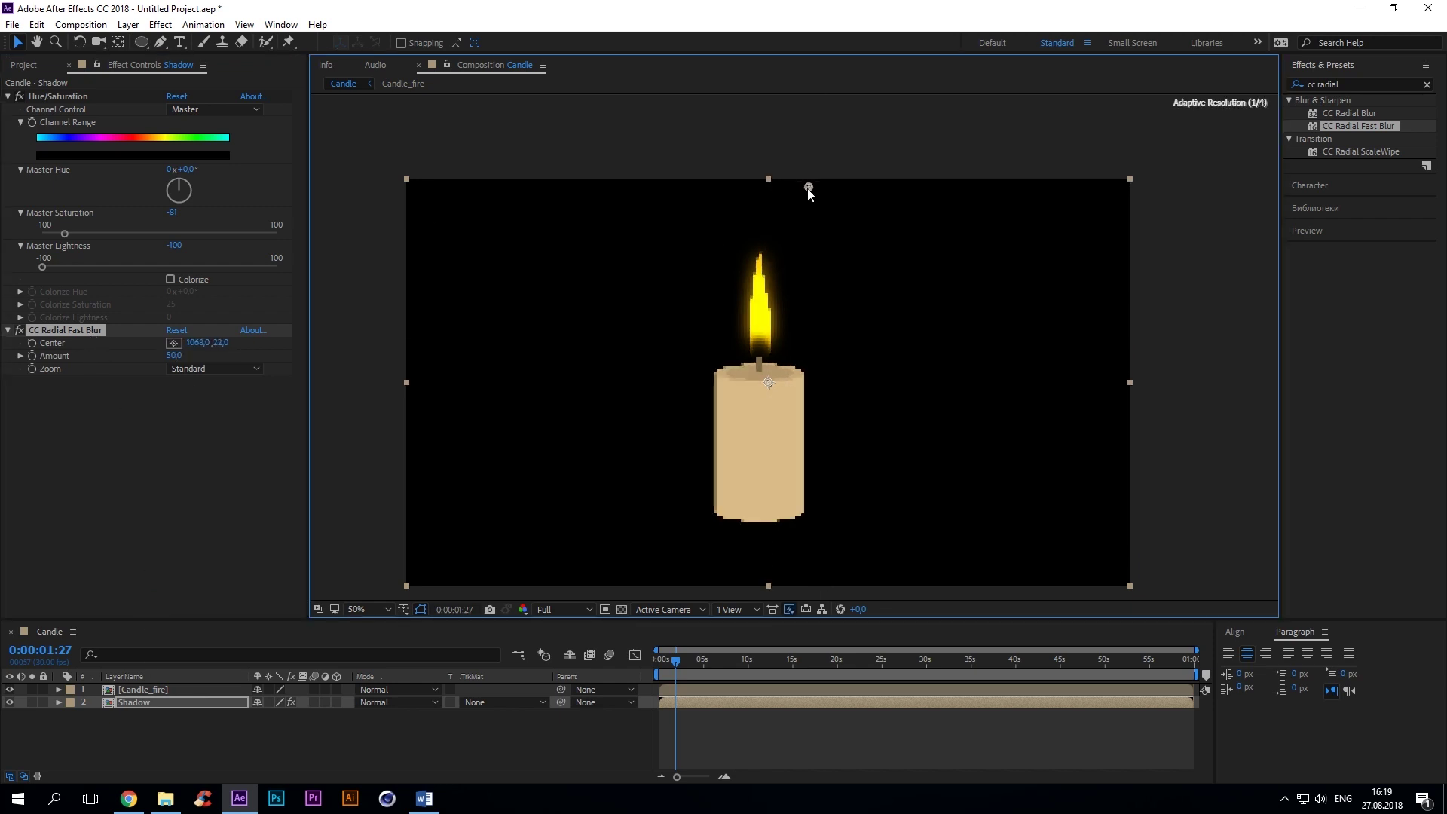
Set Candle_fire to Color Dodge and the Shadow layer to Color Burn blending
left_click(402, 701)
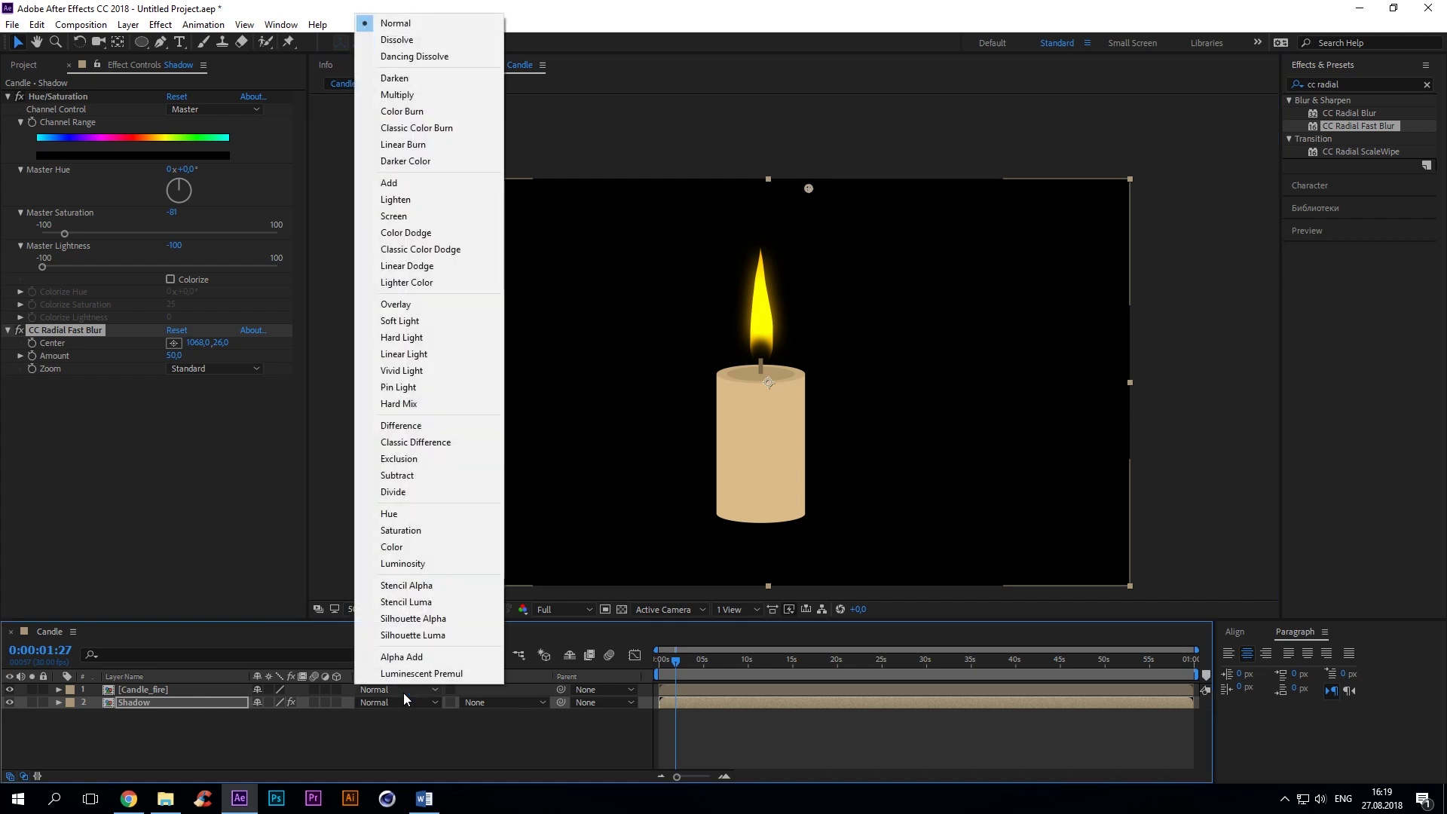
left_click(429, 233)
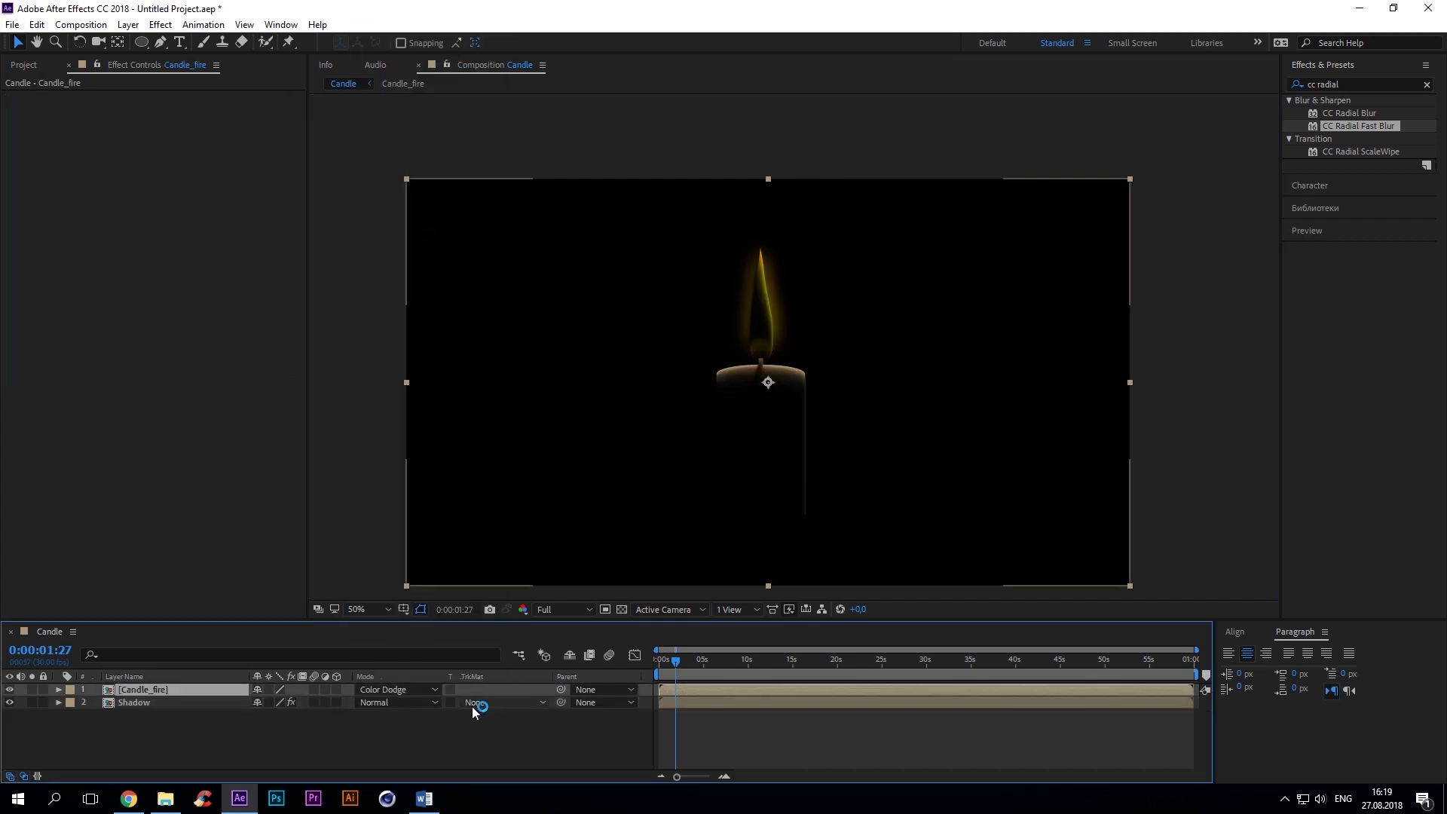
left_click(410, 701)
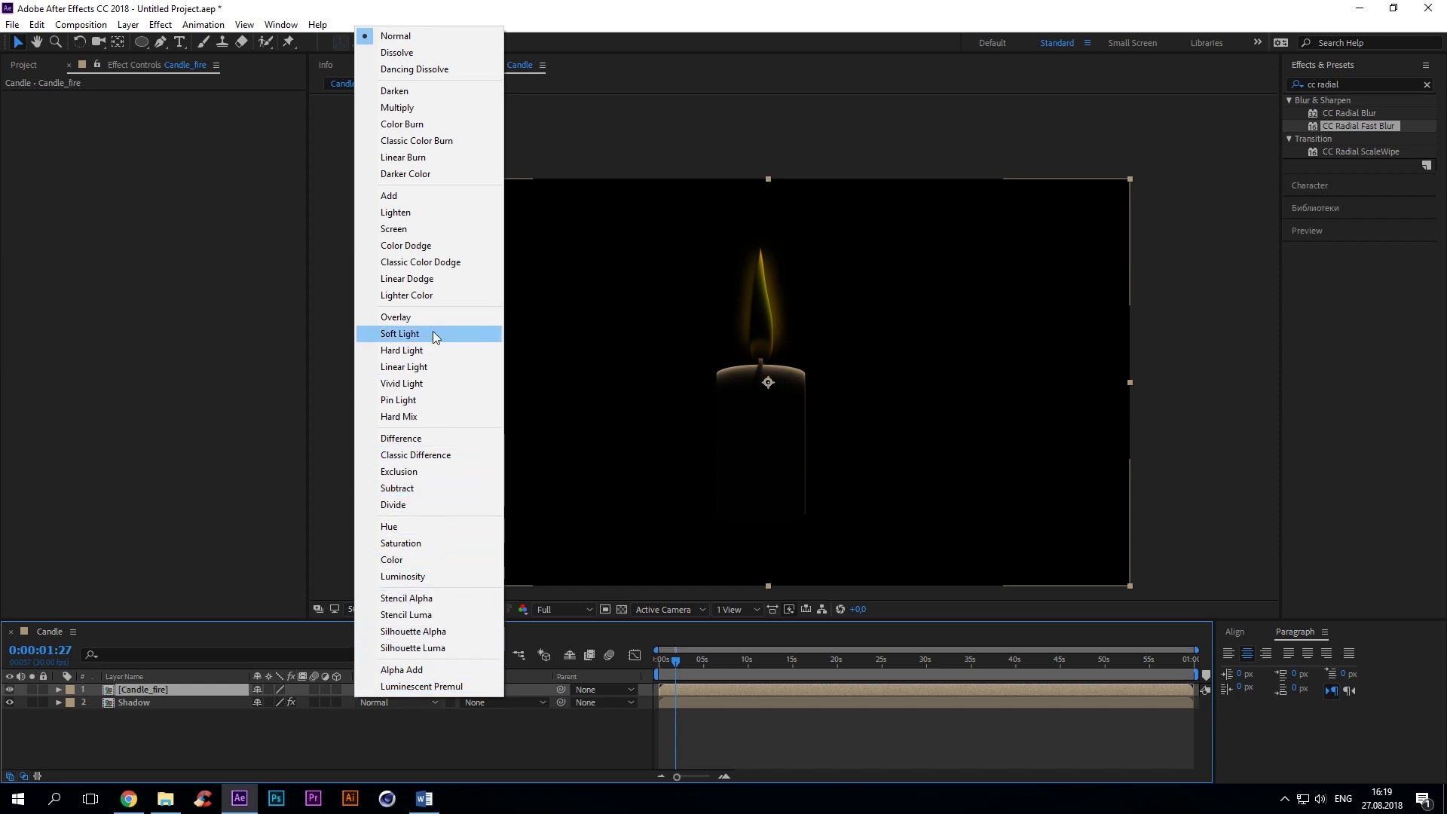
left_click(433, 126)
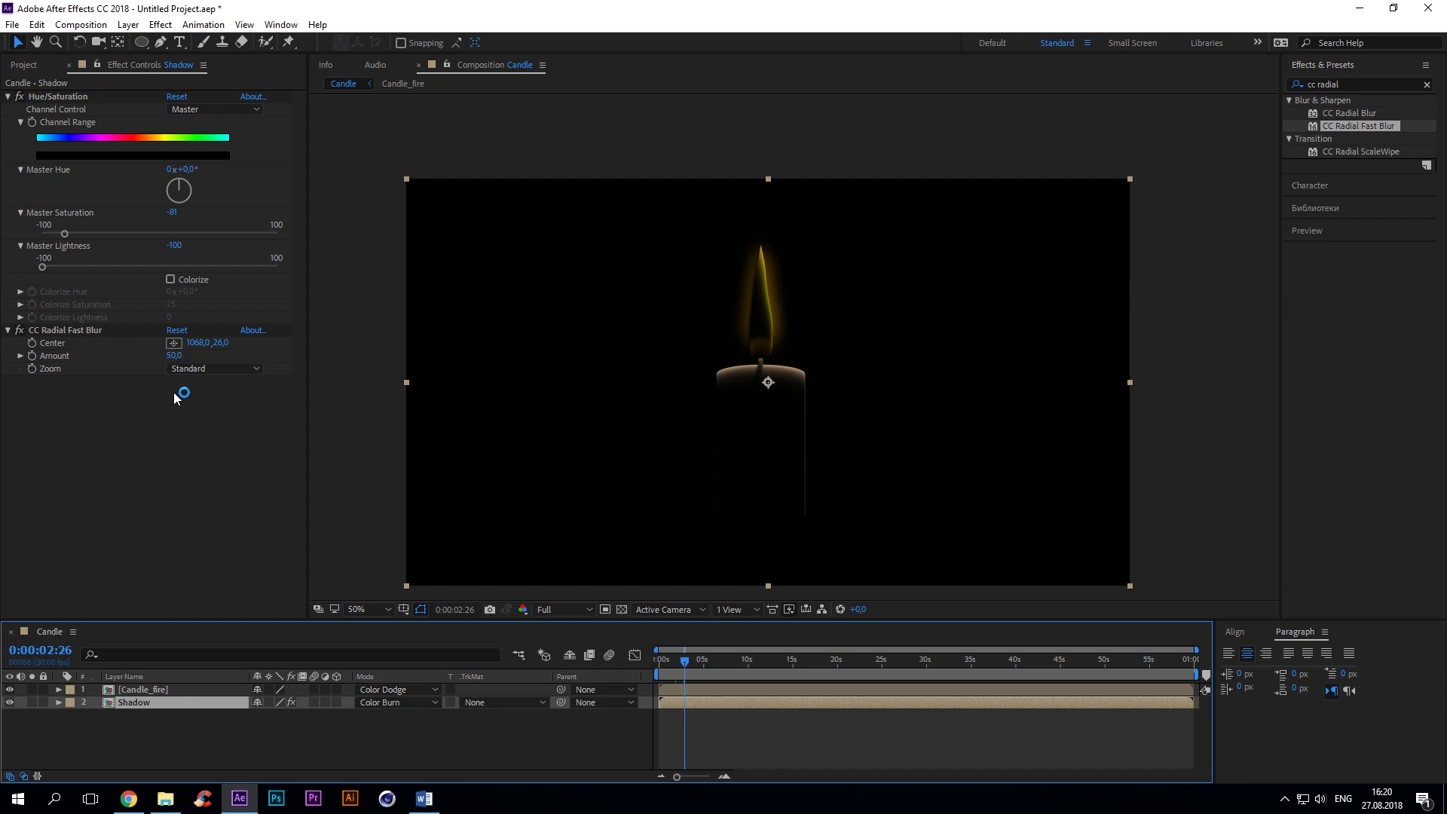
Set the radial blur Amount to 100 and preview the glow
left_click(175, 355)
type("100")
key("Return")
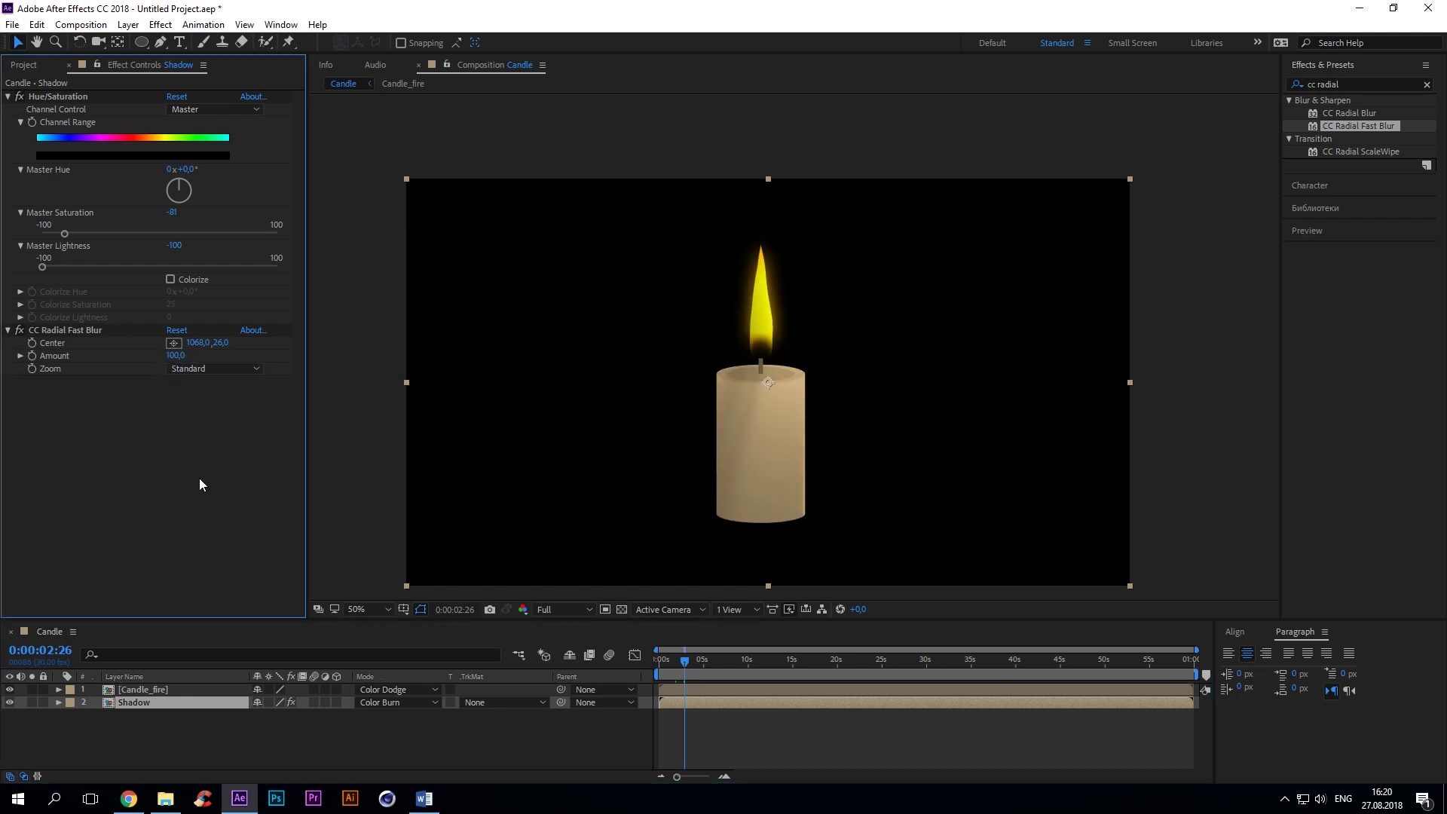
left_click_drag(666, 662, 678, 663)
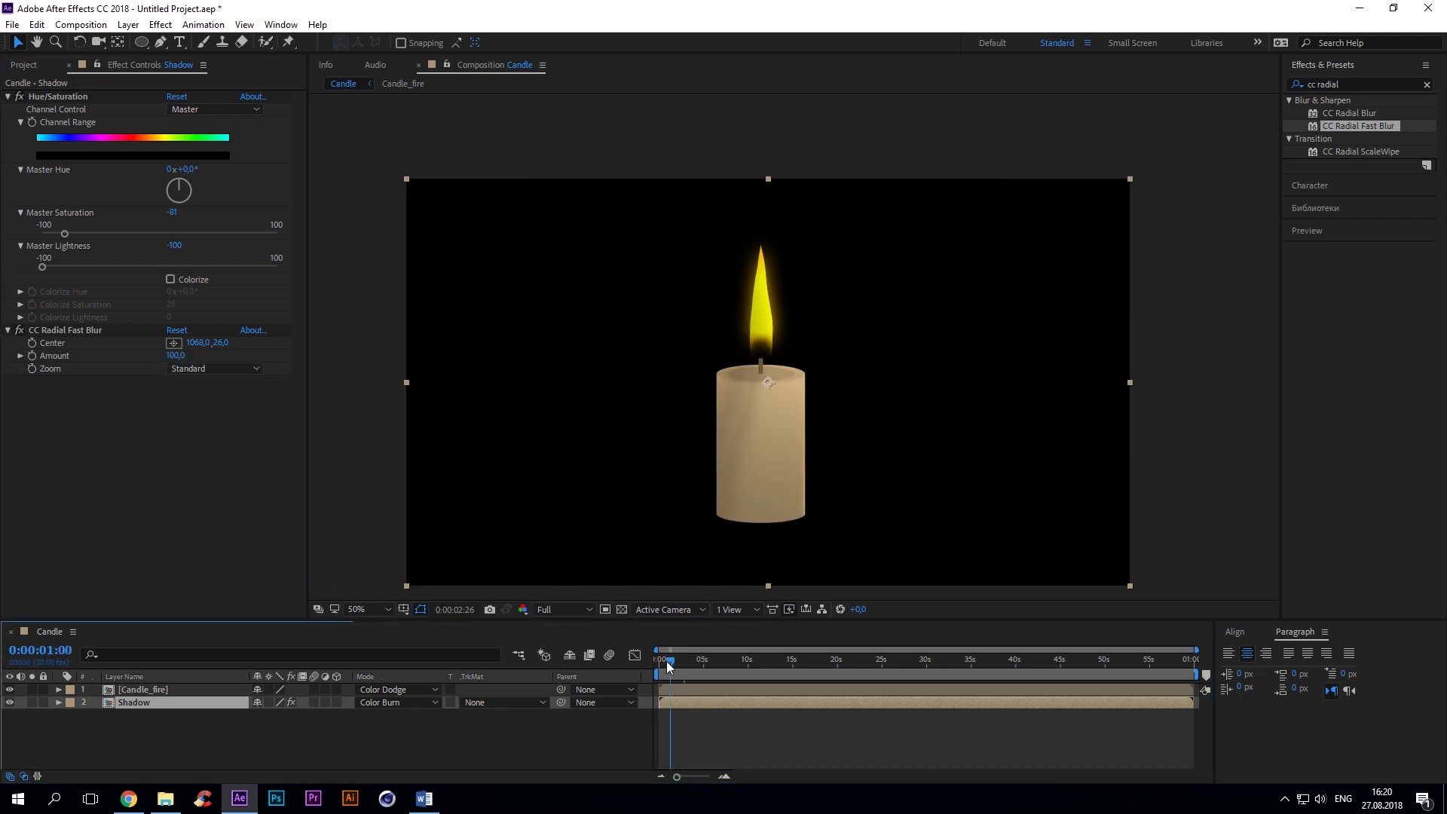
key("space")
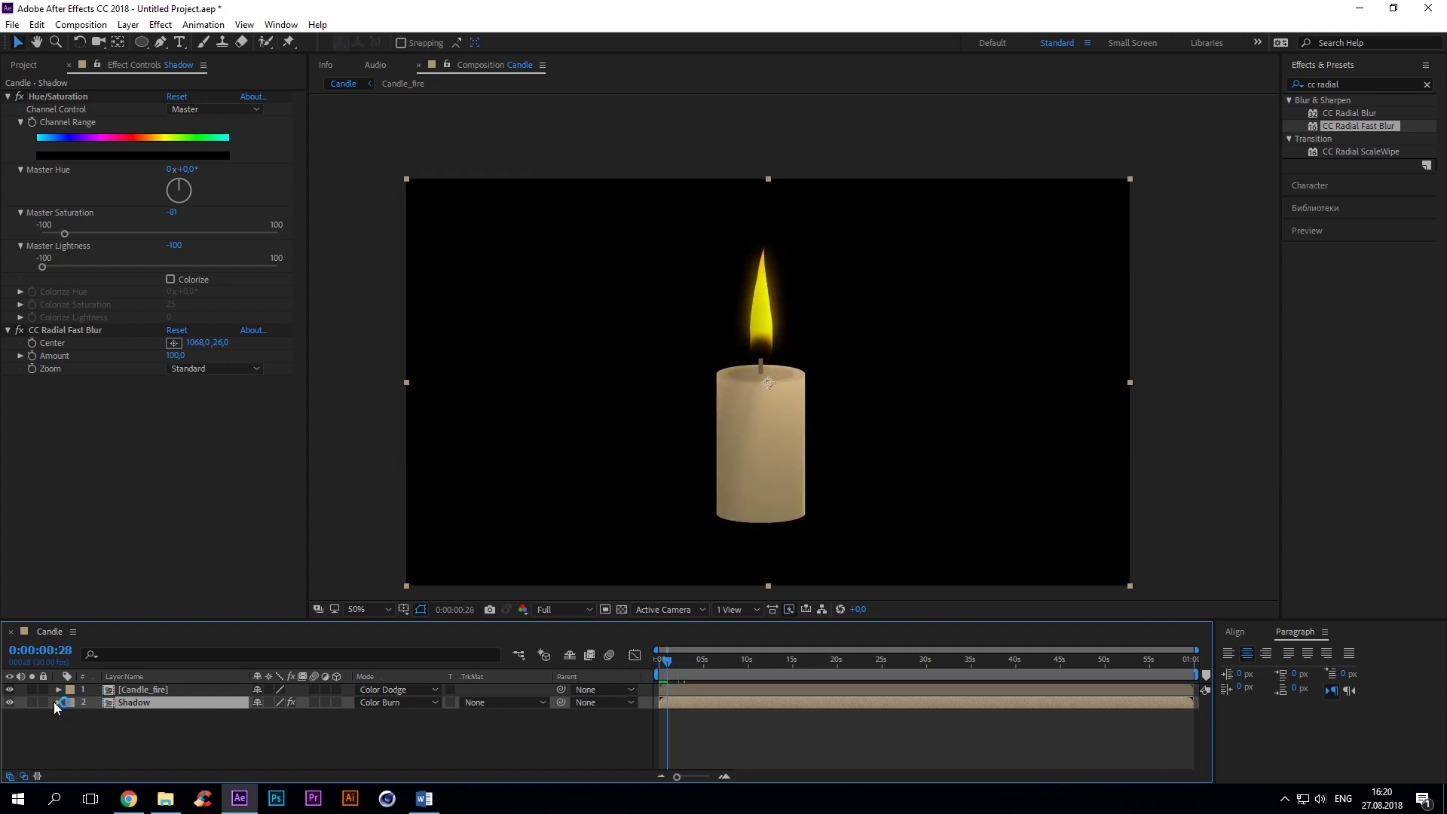
left_click(71, 729)
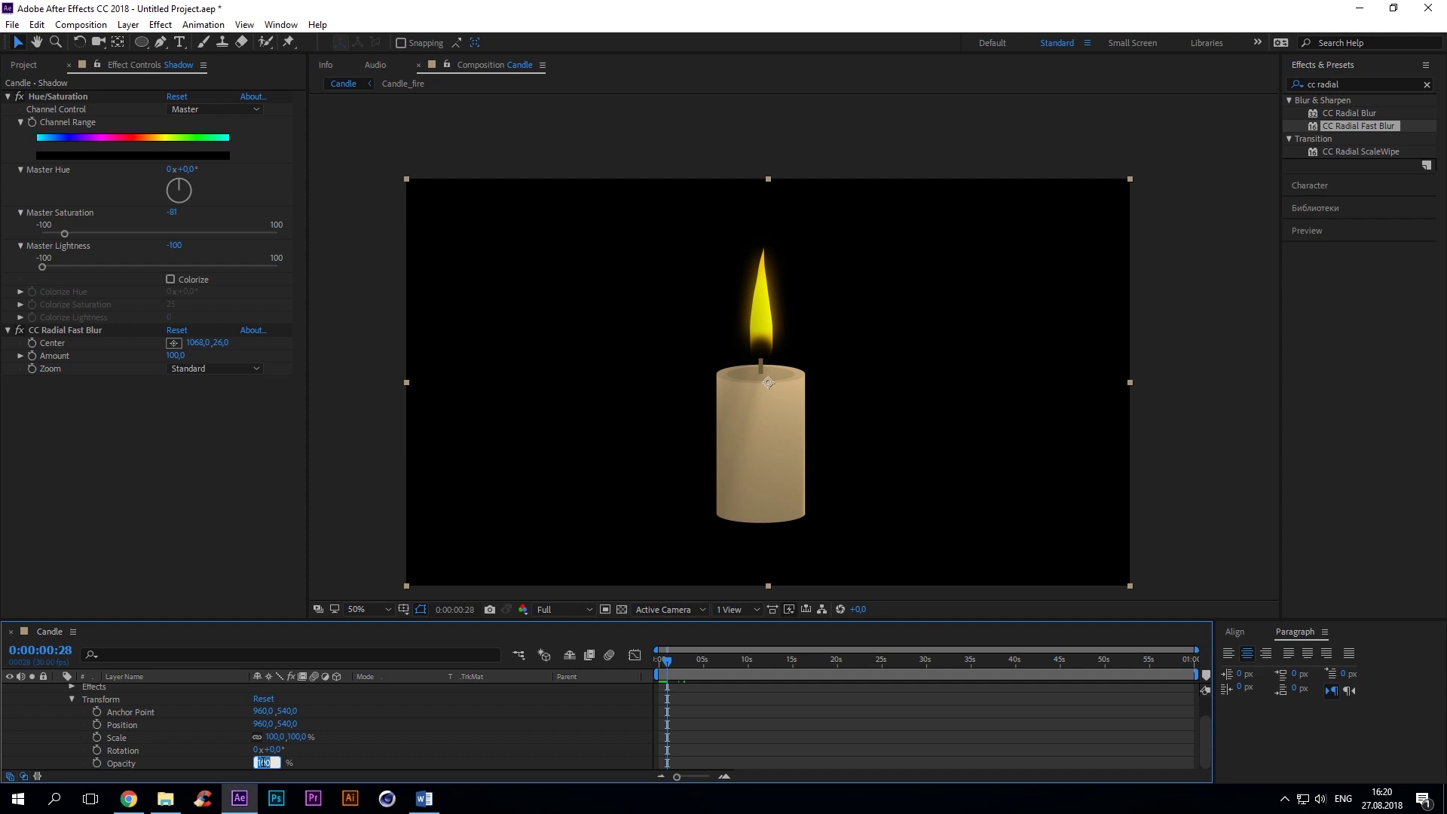
Create an orange solid and place it below the Shadow layer
right_click(341, 751)
left_click(556, 613)
left_click(337, 514)
left_click_drag(250, 482, 250, 491)
left_click(94, 324)
left_click(251, 500)
left_click(375, 327)
left_click(399, 556)
left_click_drag(174, 689, 174, 716)
Draw an elliptical mask around the flame on the orange solid and feather it 220 pixels
left_click(141, 42)
left_click_drag(652, 241, 882, 375)
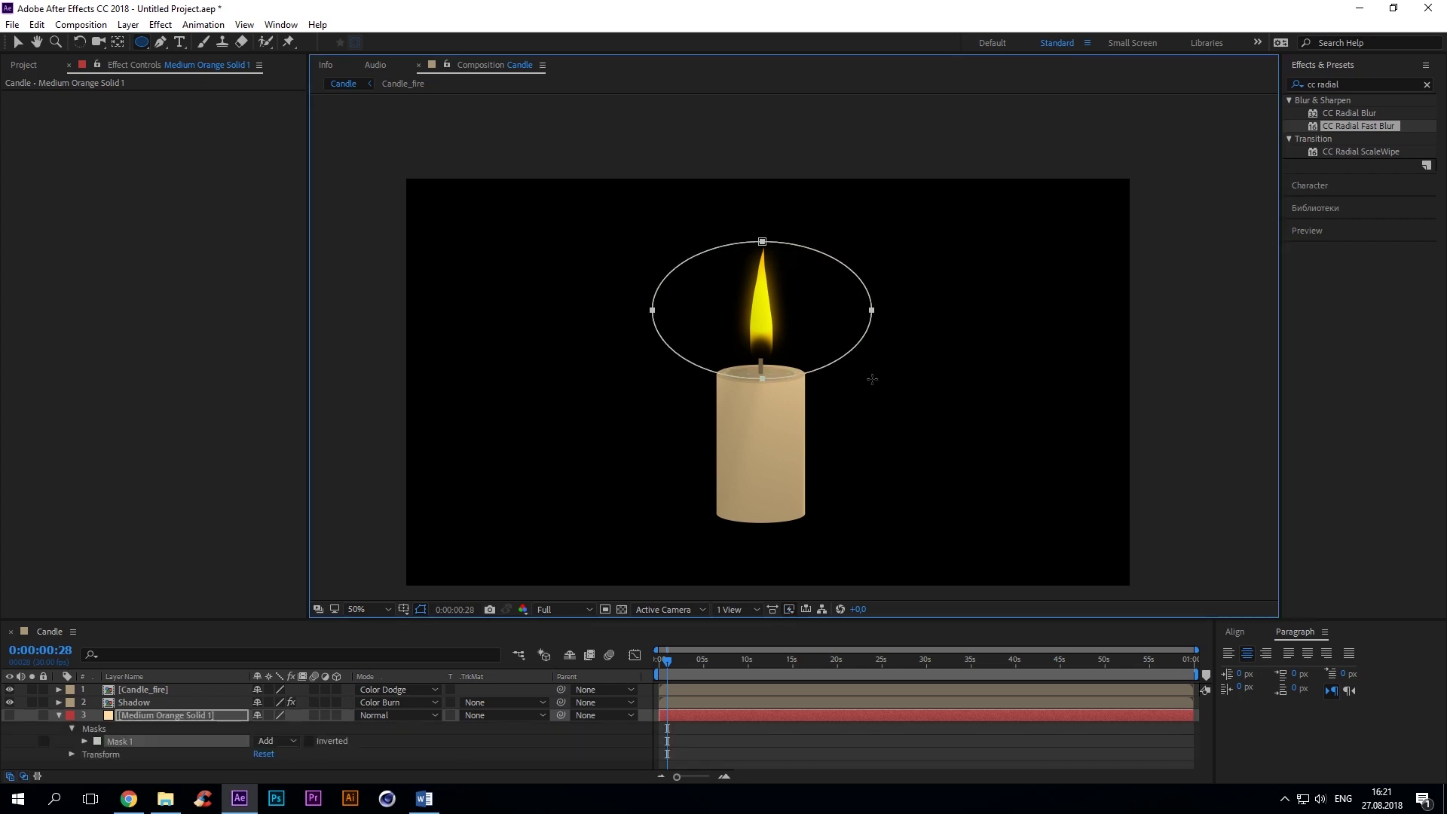
key("v")
left_click(10, 715)
left_click(170, 718)
key("m")
key("m")
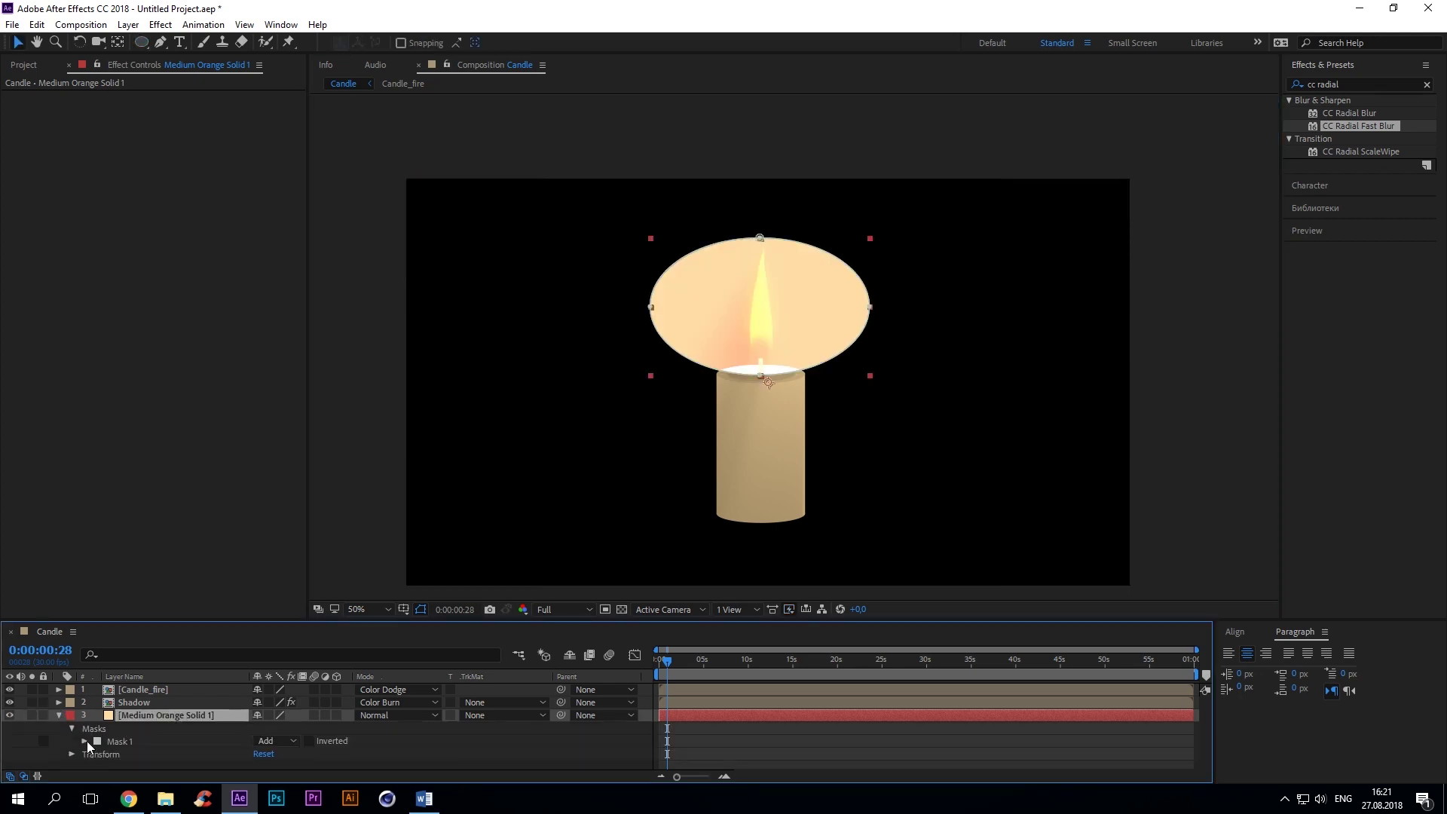
scroll(87, 740, "down", 1)
type("220")
key("Return")
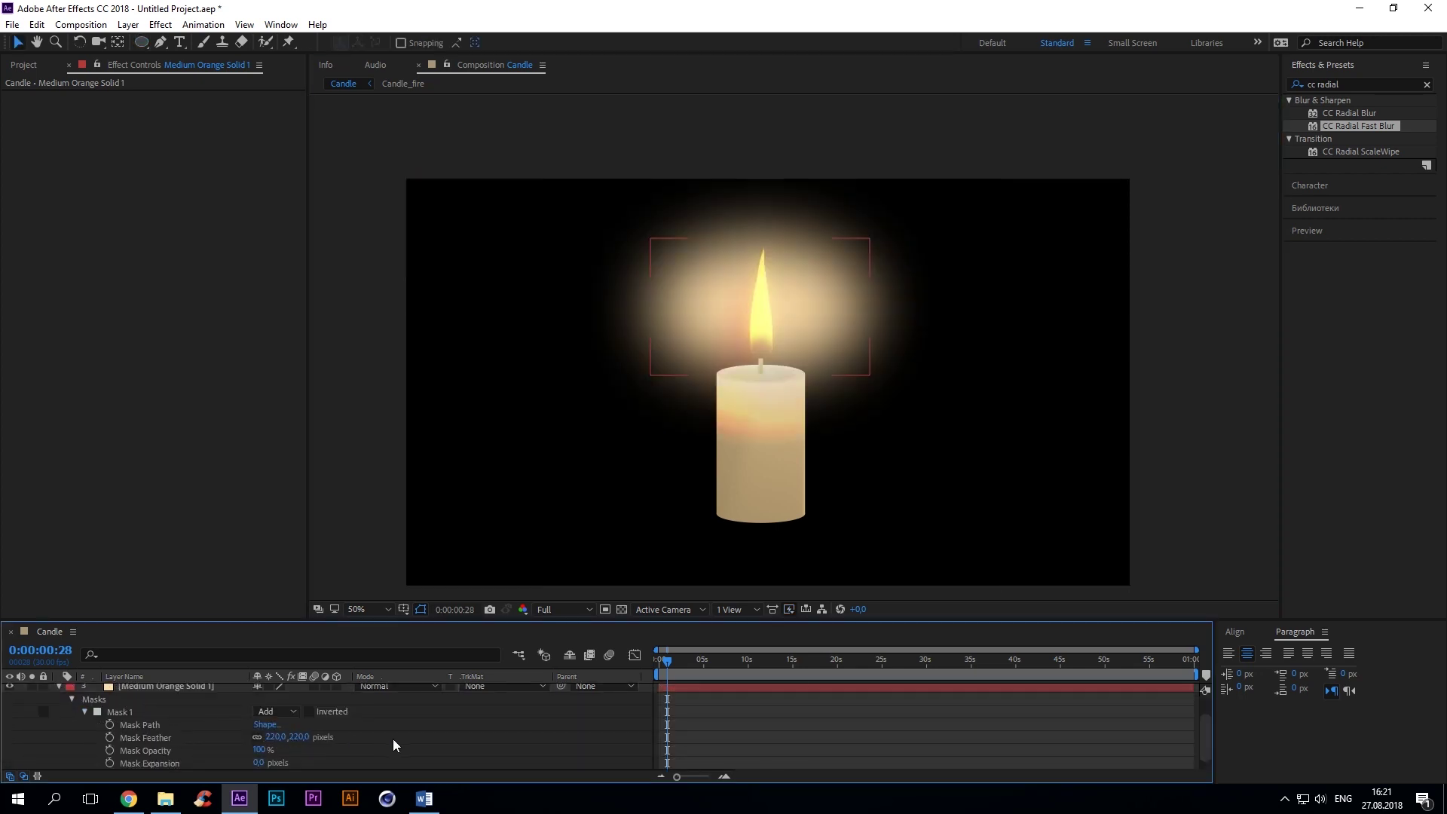
left_click(61, 713)
Lower the orange glow solid's opacity to 13%
left_click(142, 718)
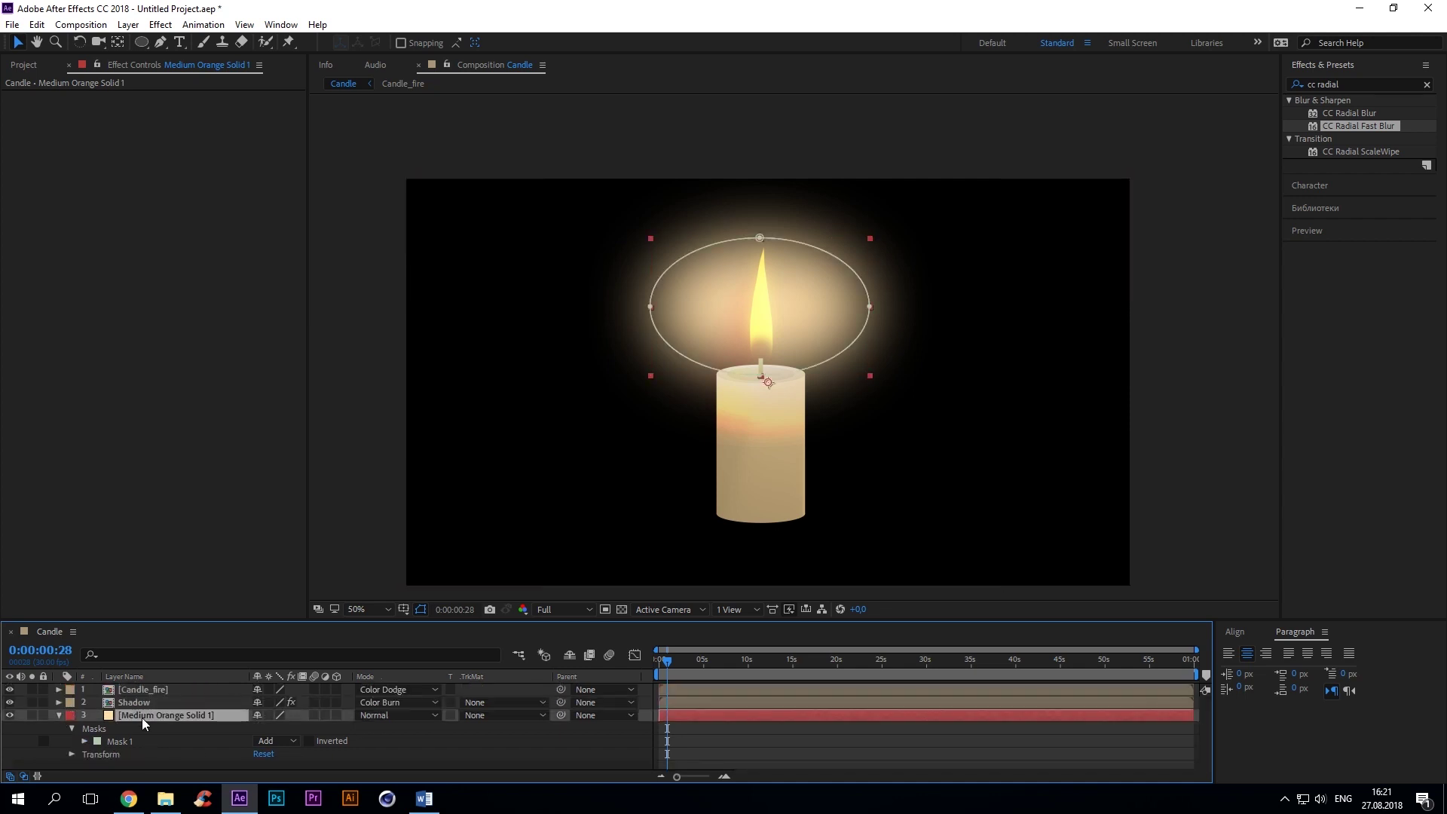
left_click(74, 731)
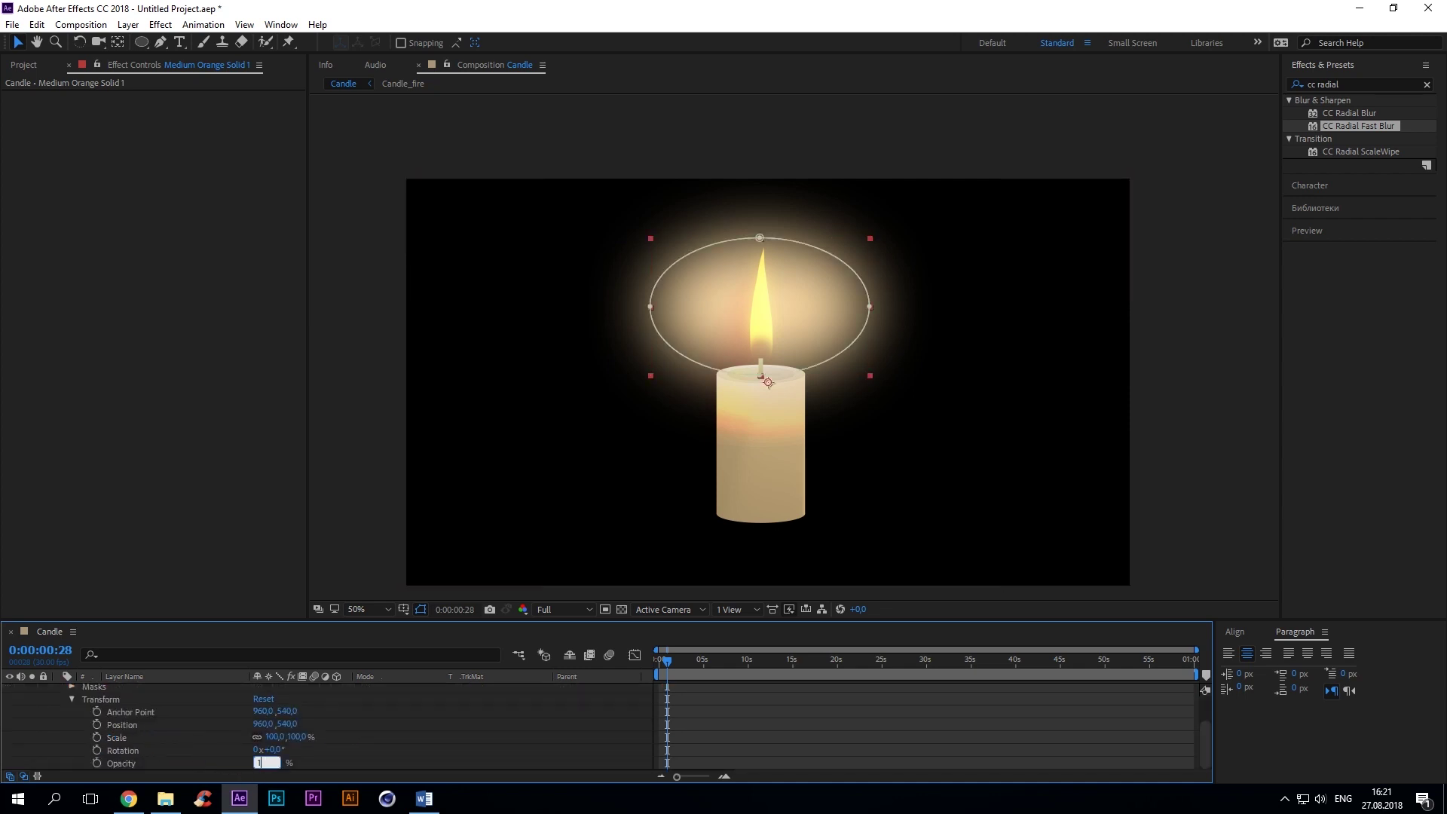
type("2")
left_click(377, 745)
left_click(389, 743)
left_click(57, 714)
left_click(59, 715)
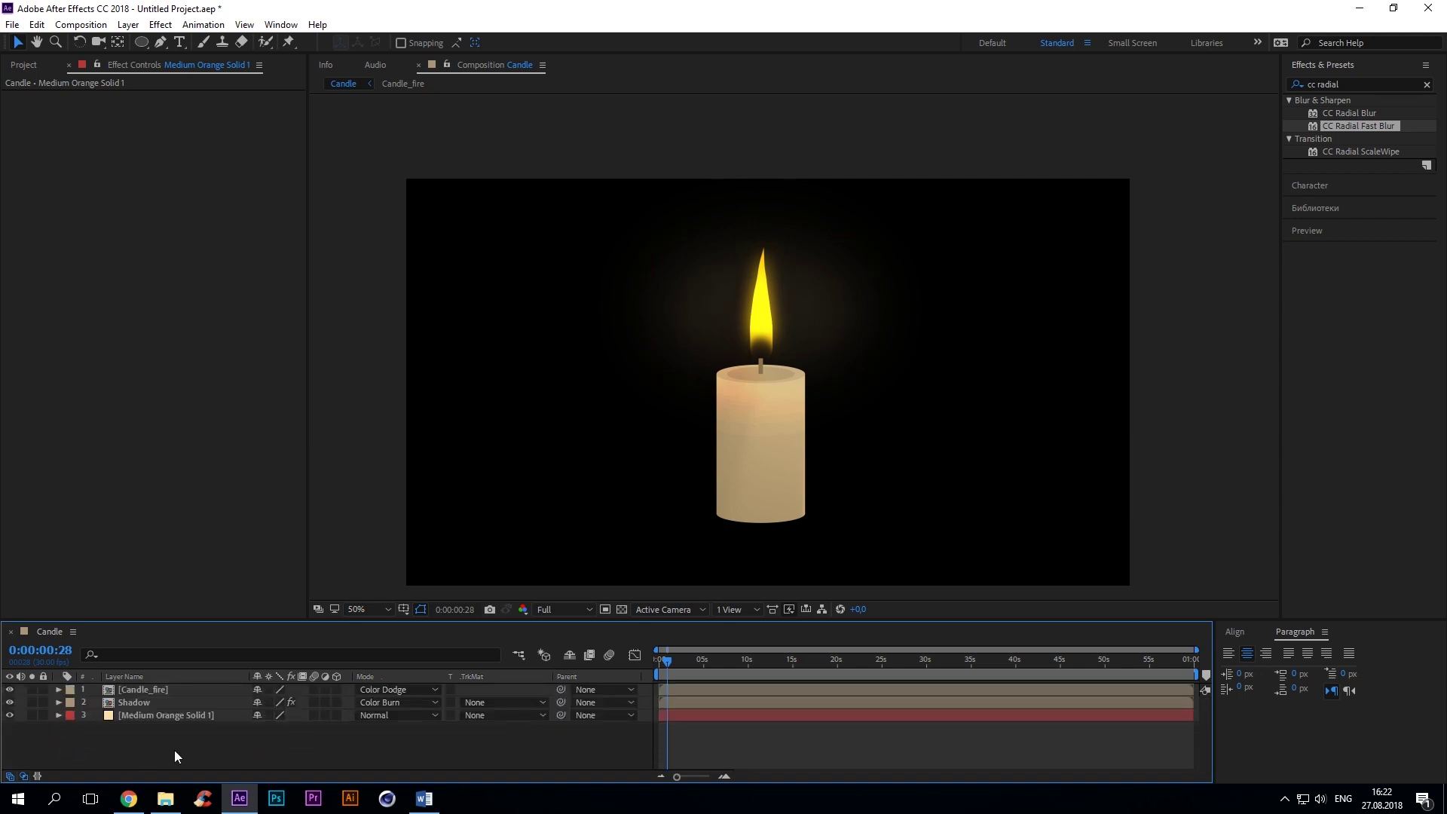
right_click(344, 749)
Create a BG solid with Gradient Ramp and move it beneath all other layers
mouse_move(451, 585)
left_click(581, 626)
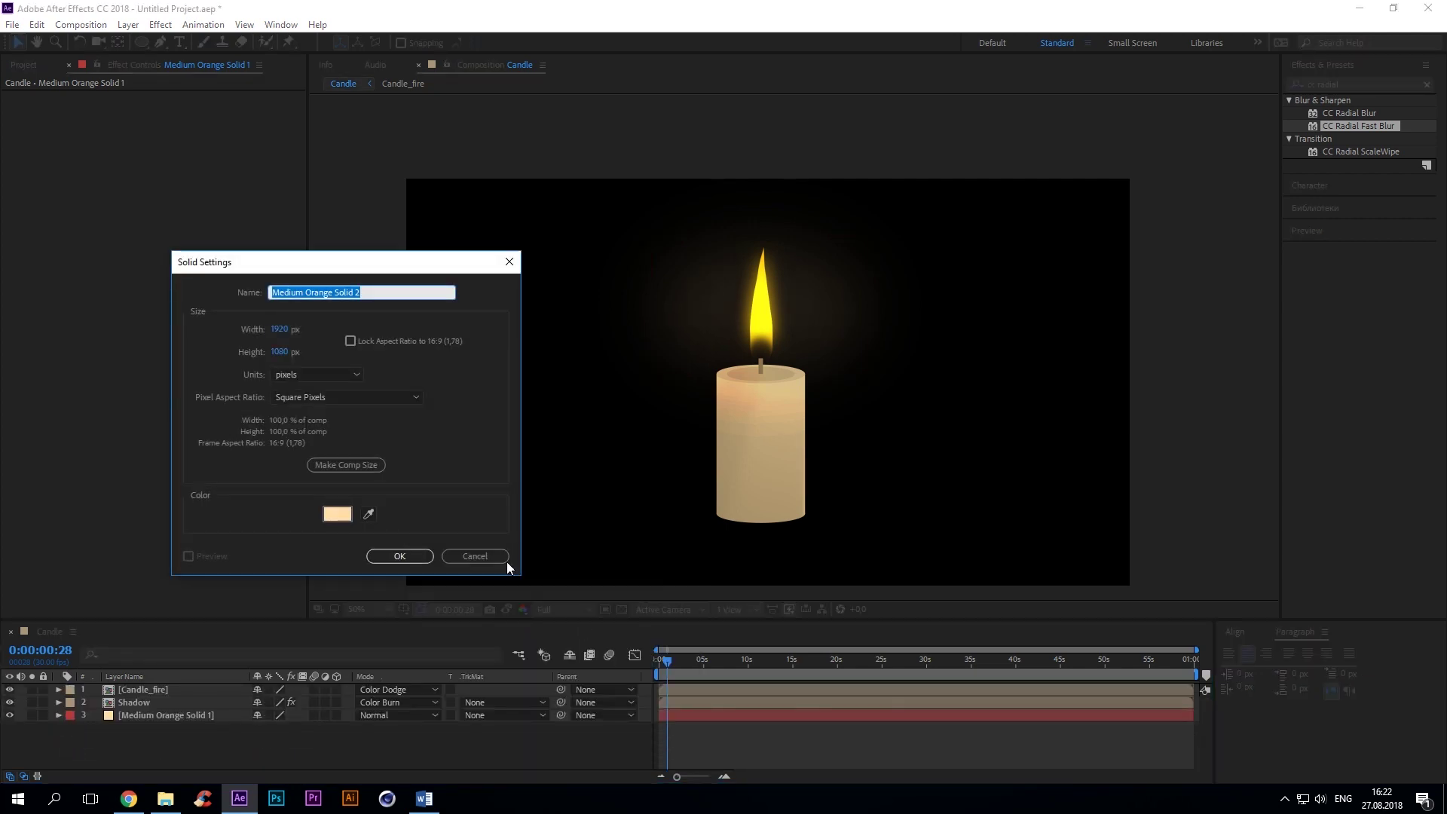
type("BG")
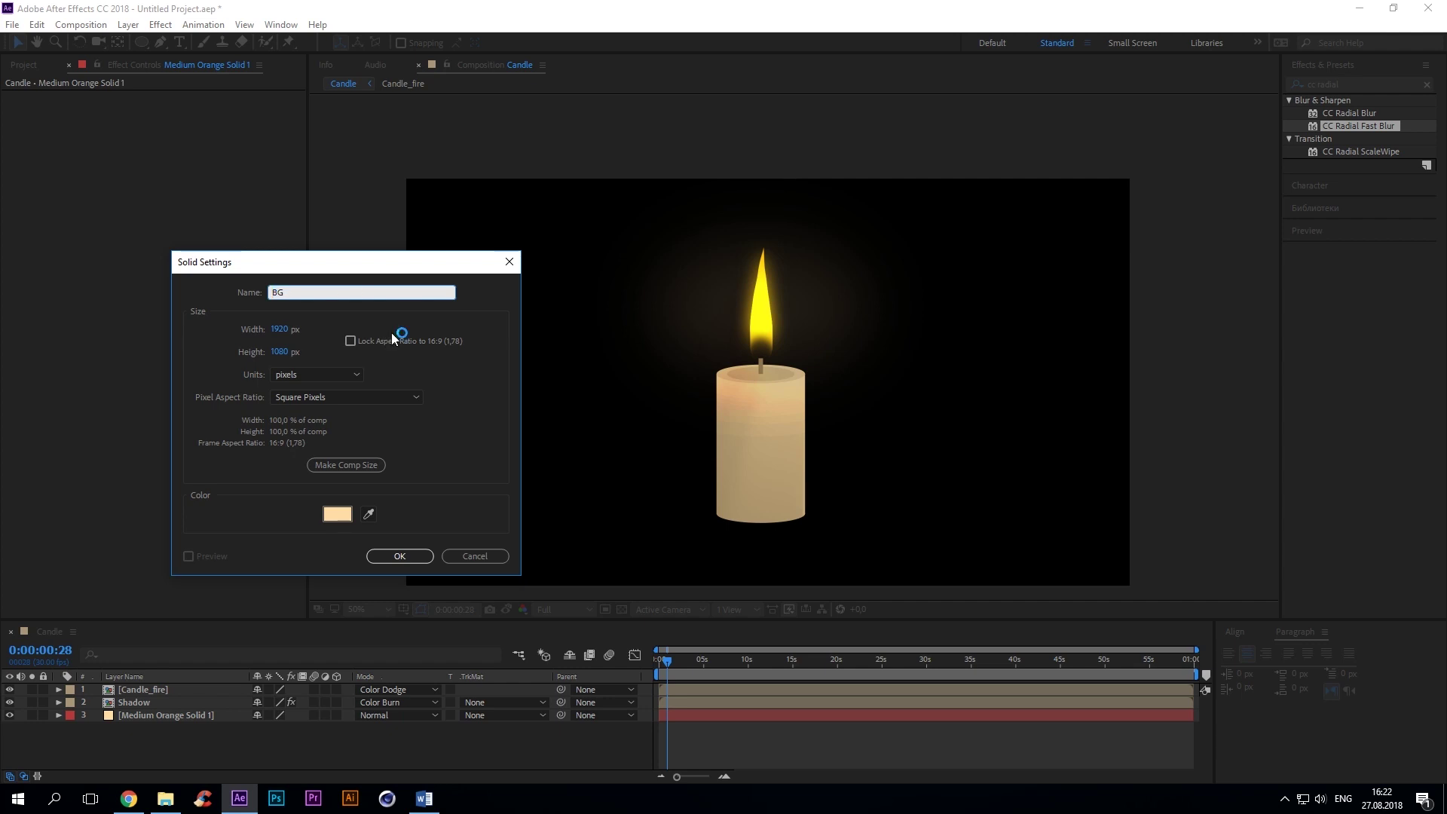
left_click(400, 556)
left_click(1357, 83)
type("gr")
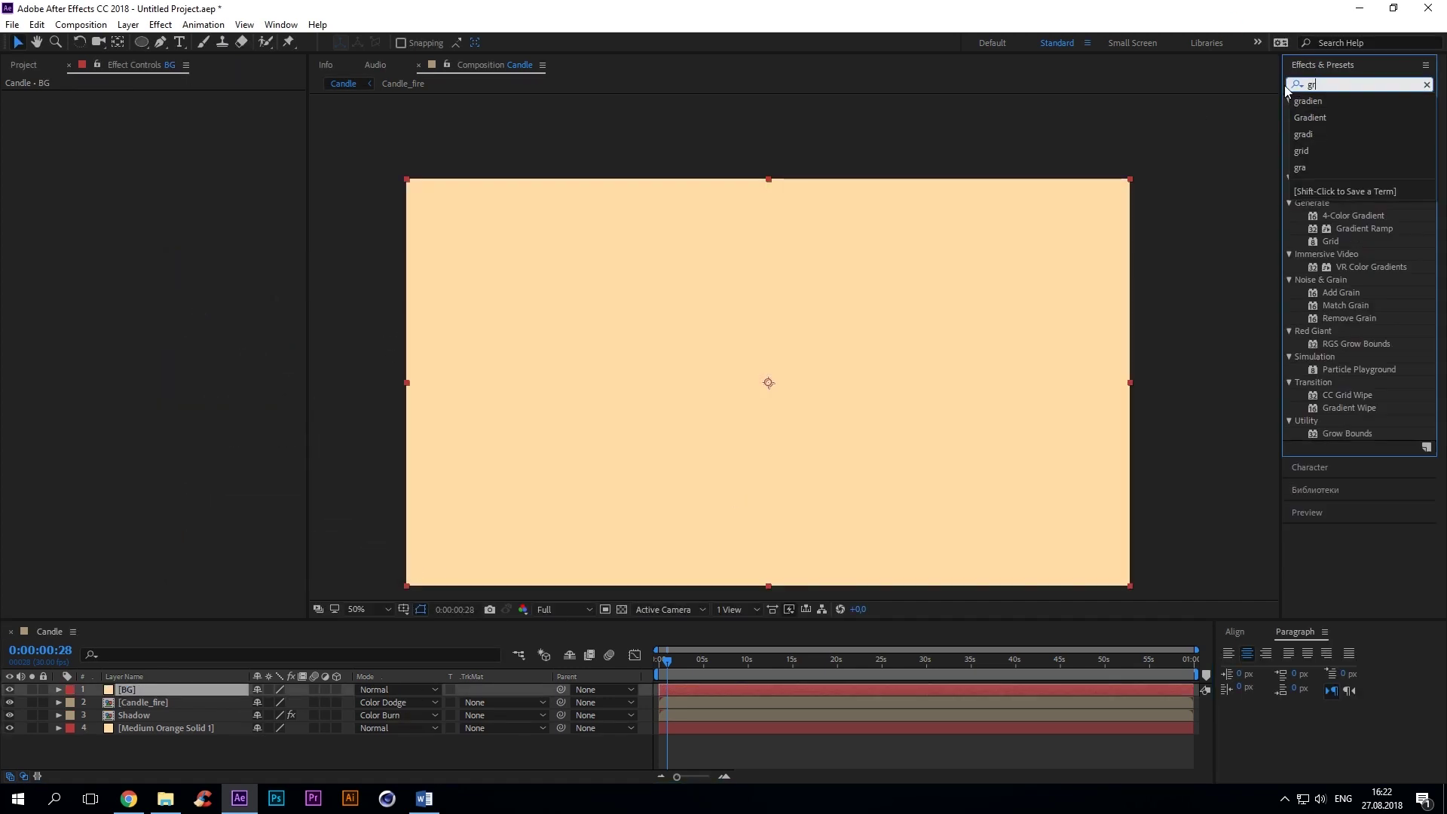
type("adient")
double_click(1364, 126)
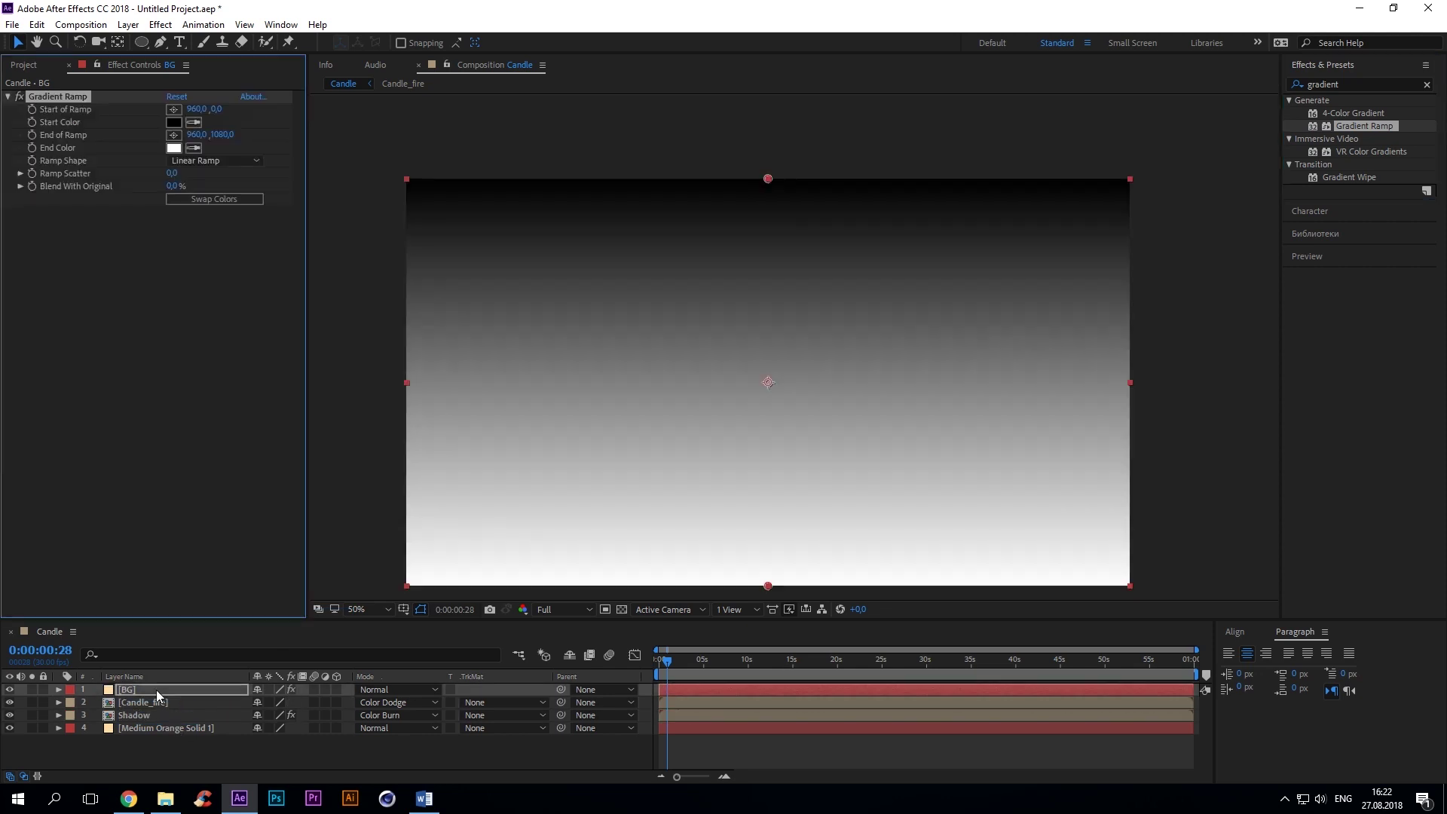
left_click_drag(156, 689, 156, 735)
Make the ramp Radial from #222840 to black, centred down toward the flame
left_click(215, 161)
left_click(219, 195)
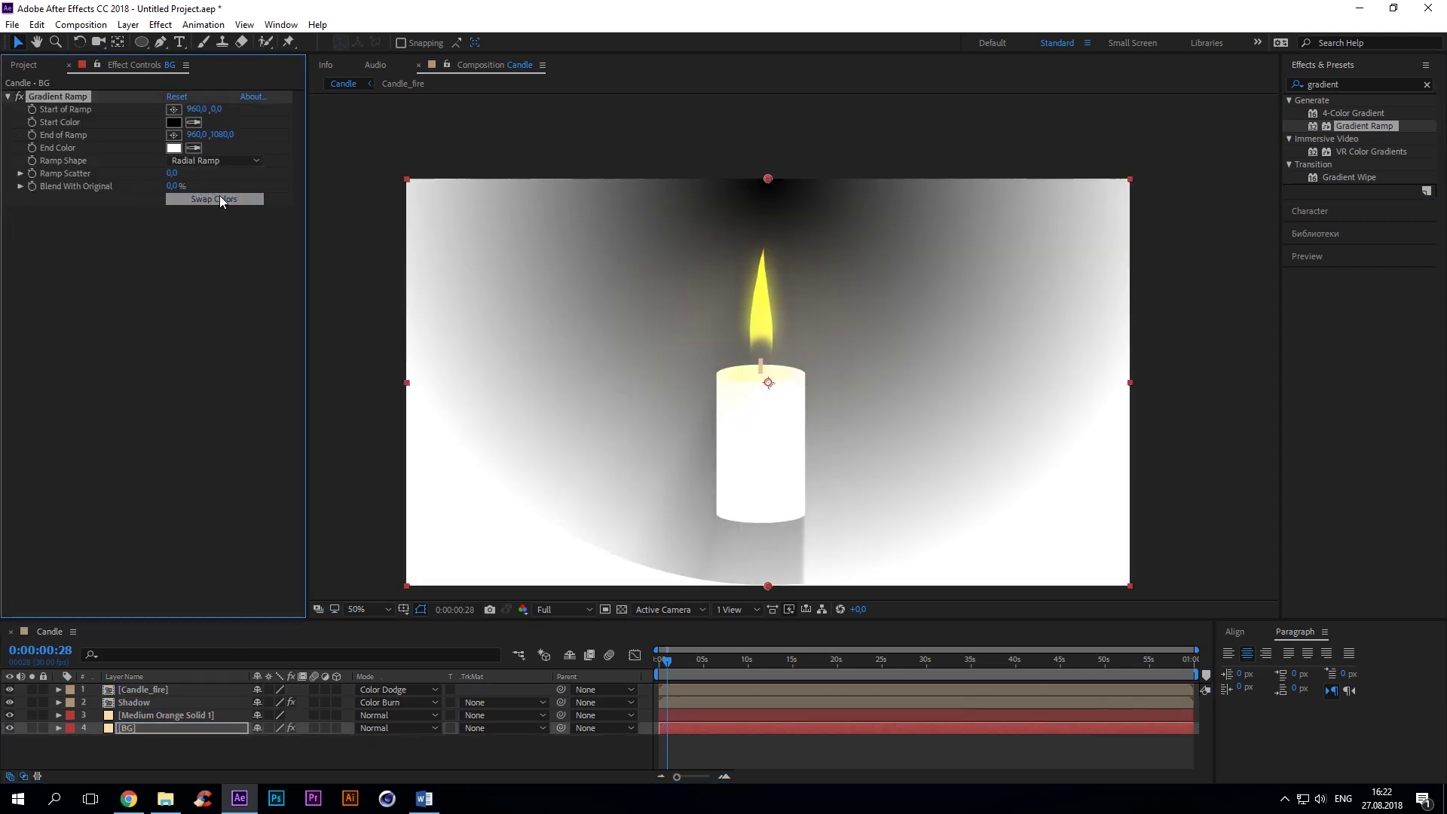
left_click(175, 123)
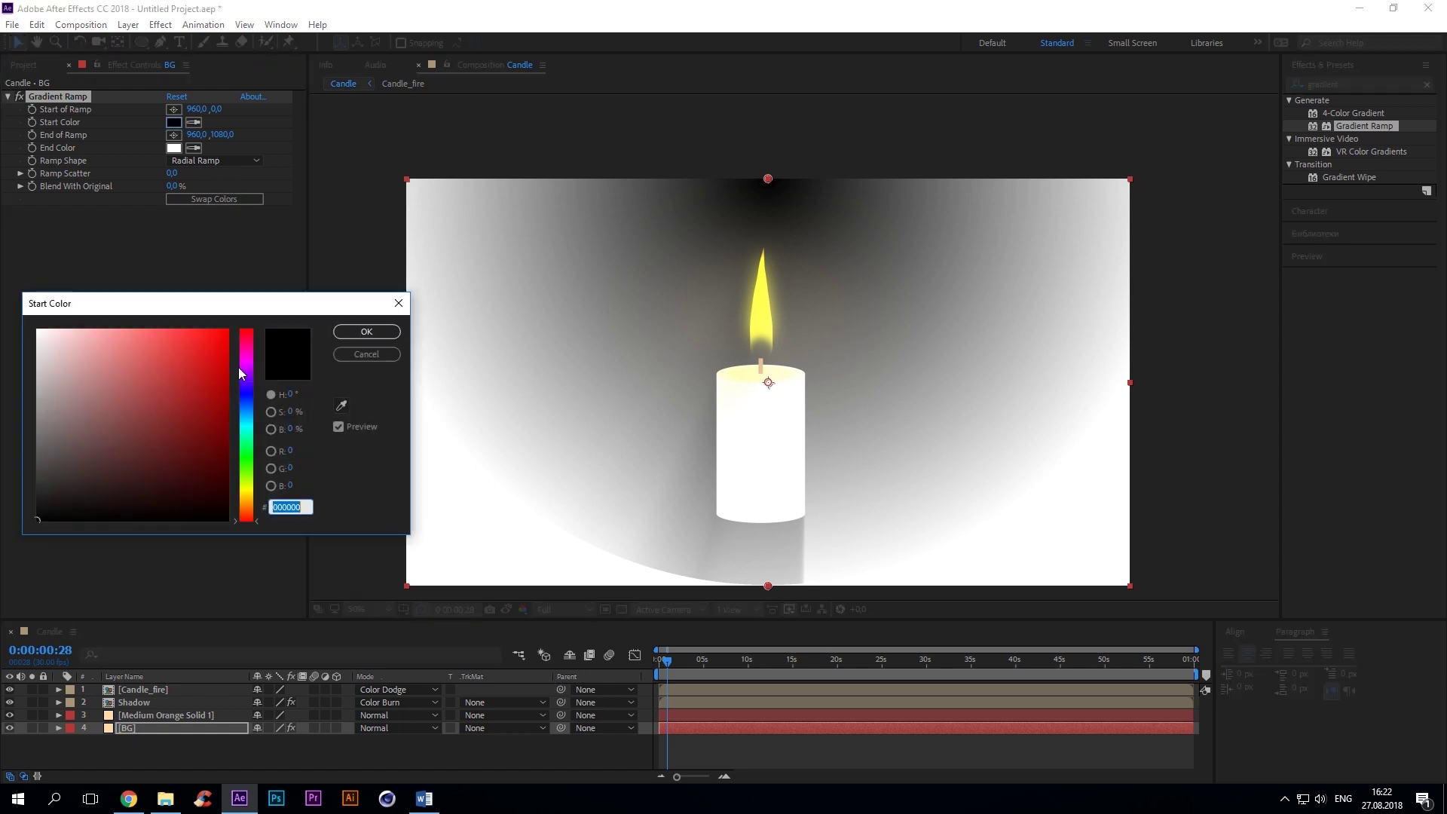
type("222840")
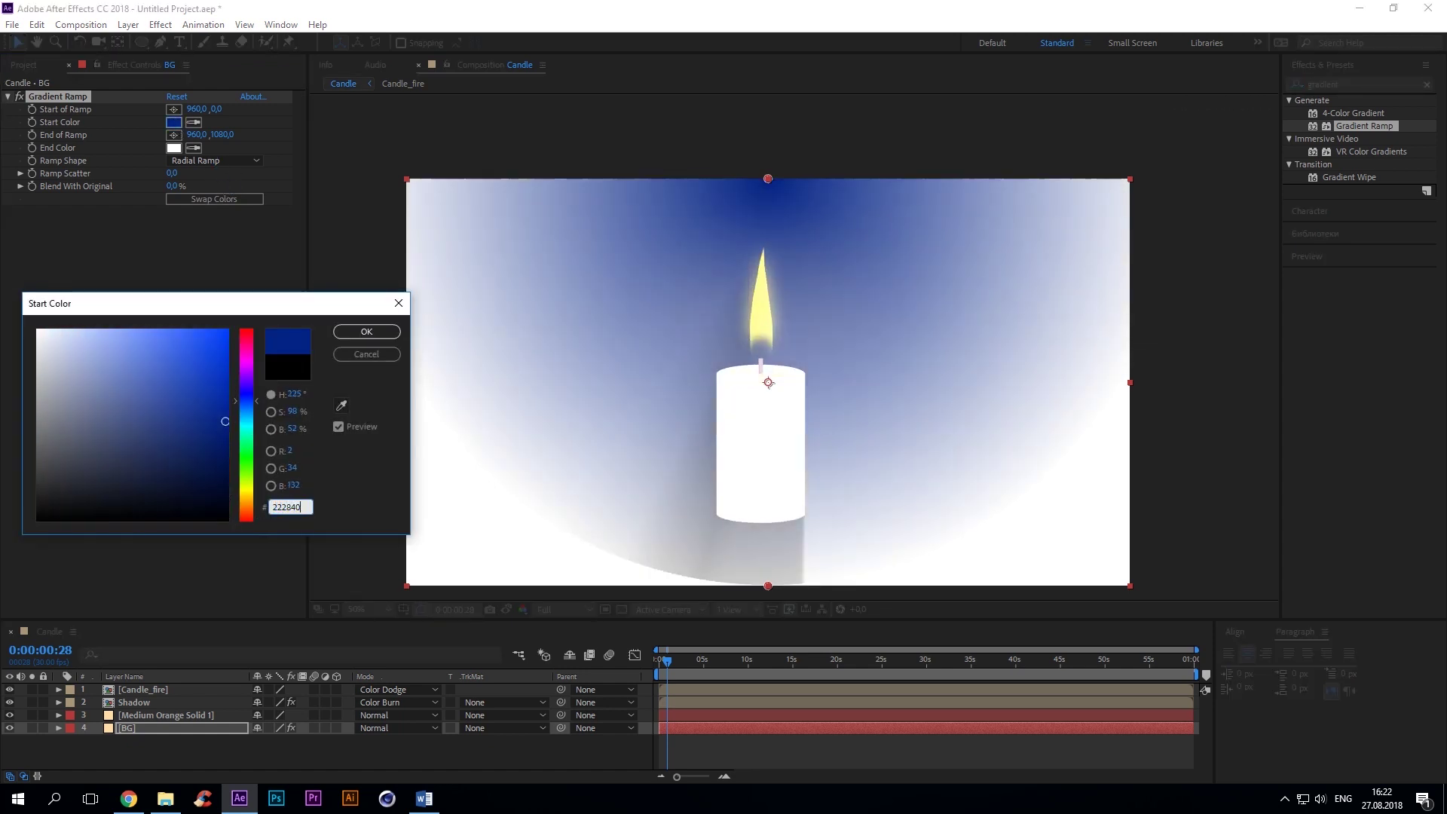
left_click(362, 332)
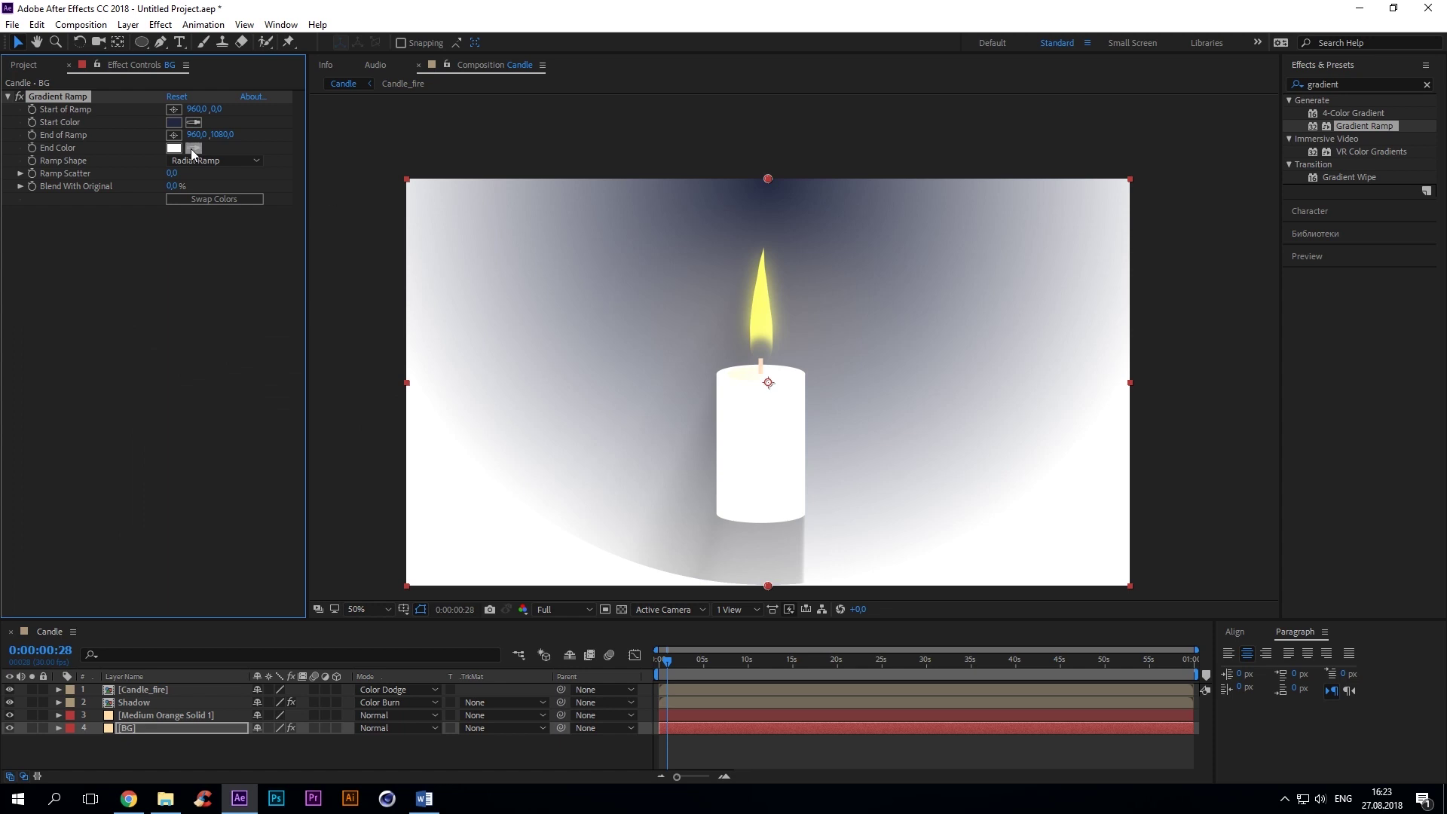
left_click(174, 147)
left_click(71, 507)
left_click(362, 331)
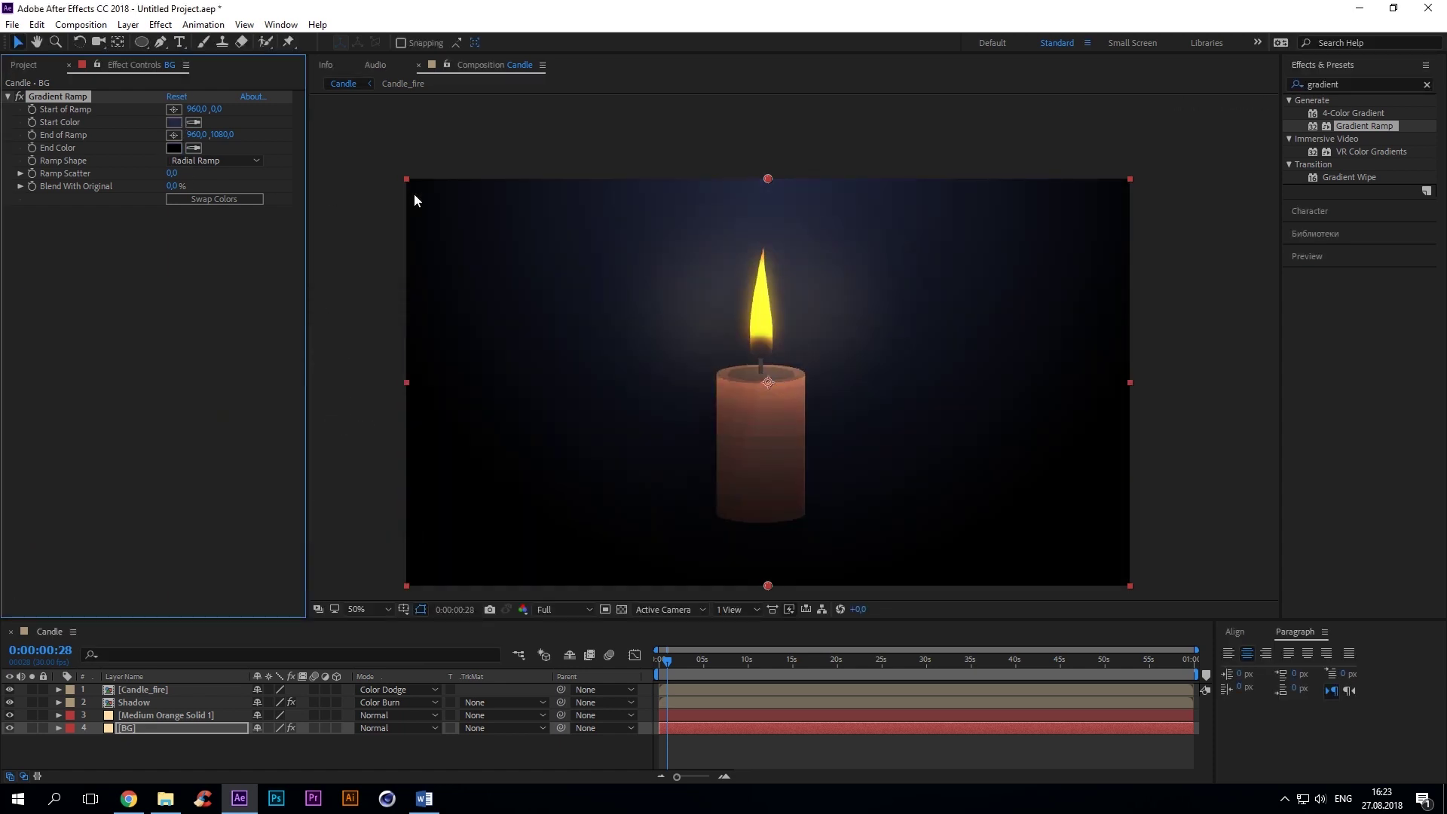
left_click_drag(768, 178, 763, 304)
left_click_drag(790, 490, 794, 327)
Set the glow solid to Color Dodge and widen its elliptical mask
left_click(396, 715)
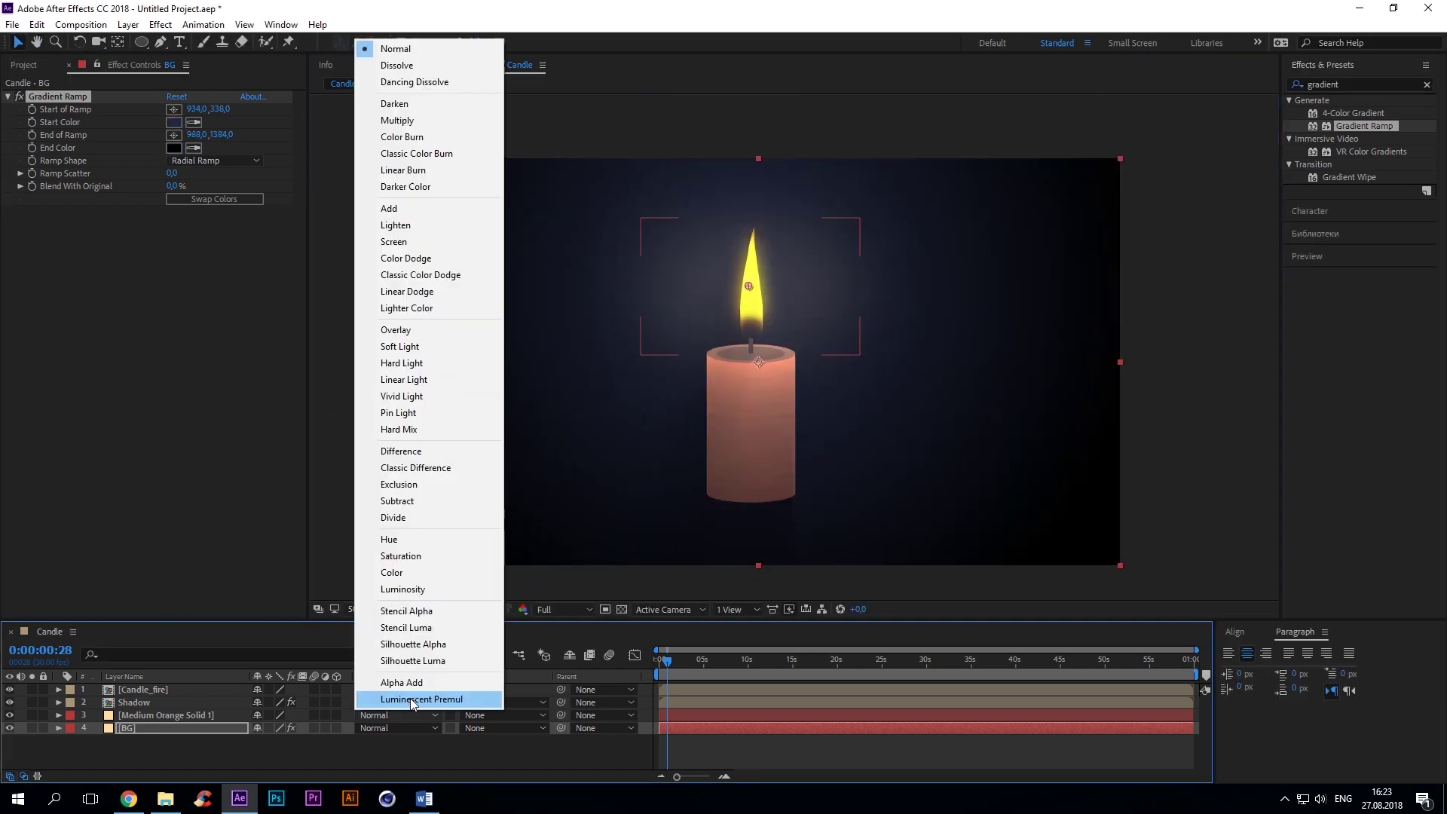
left_click(406, 258)
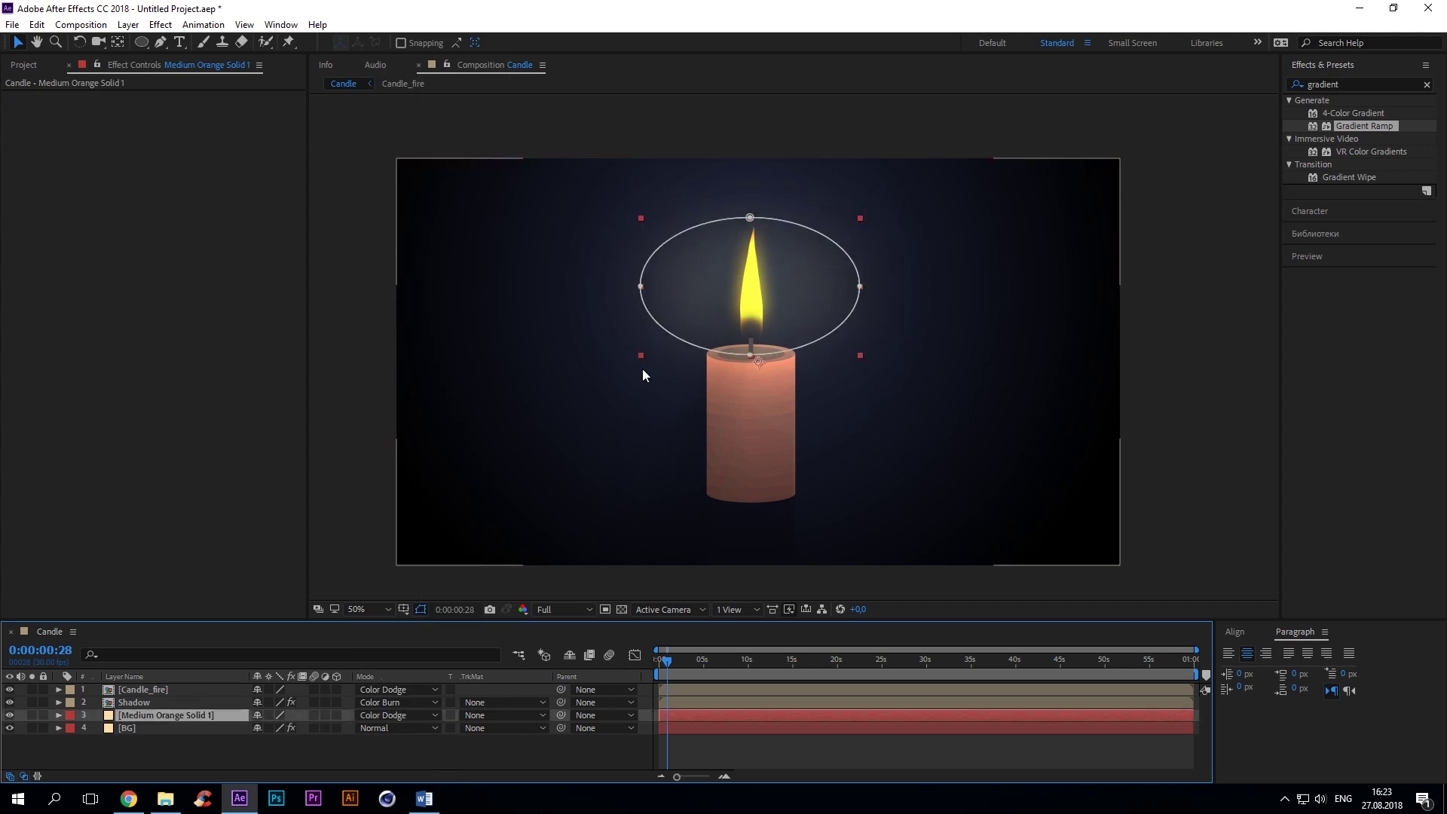
left_click_drag(860, 287, 879, 281)
left_click_drag(641, 286, 625, 294)
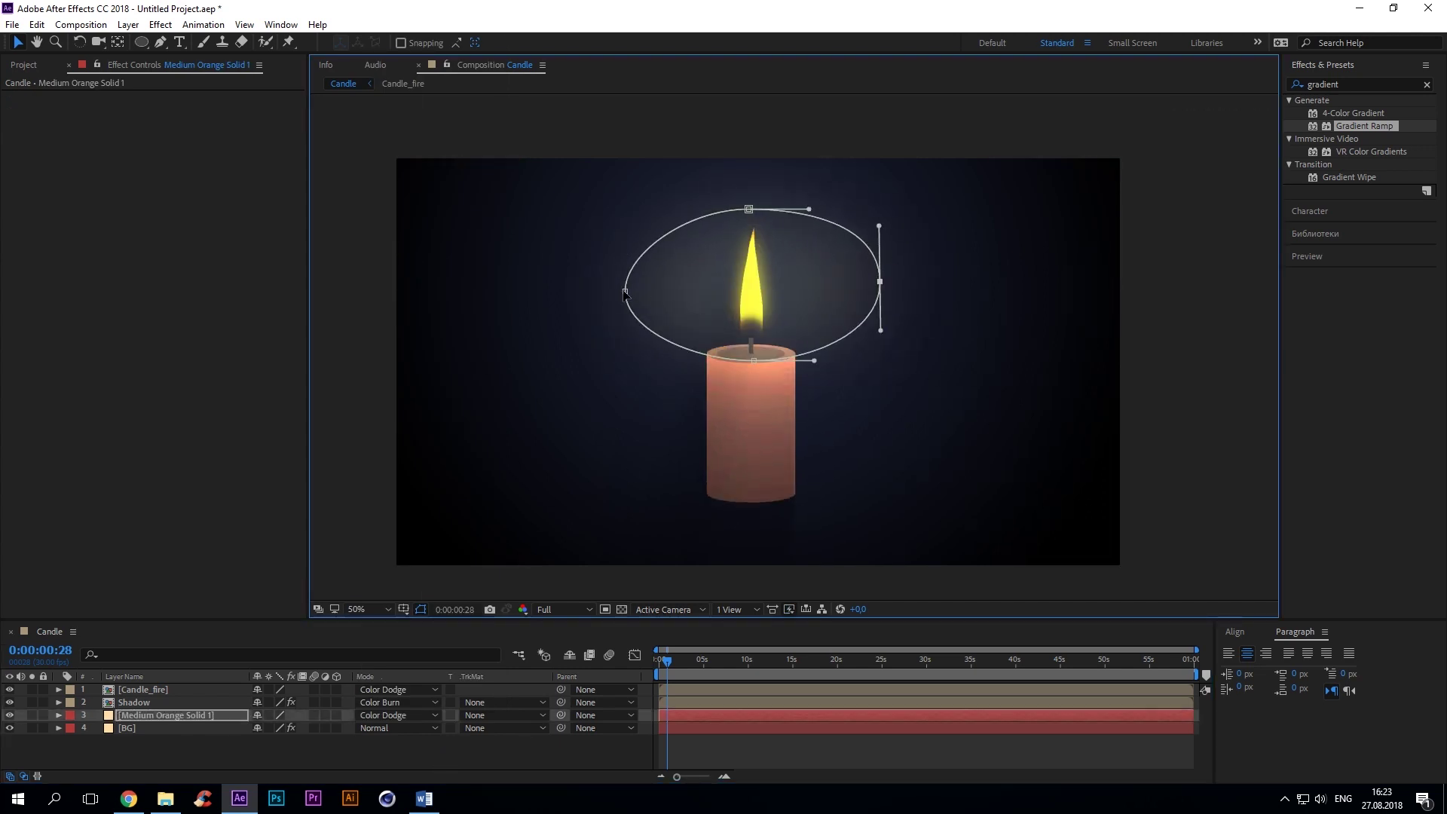
left_click_drag(753, 360, 746, 352)
Link the glow's Position via expression comp("Candle_fire").layer("Fire").transform.position
left_click(169, 718)
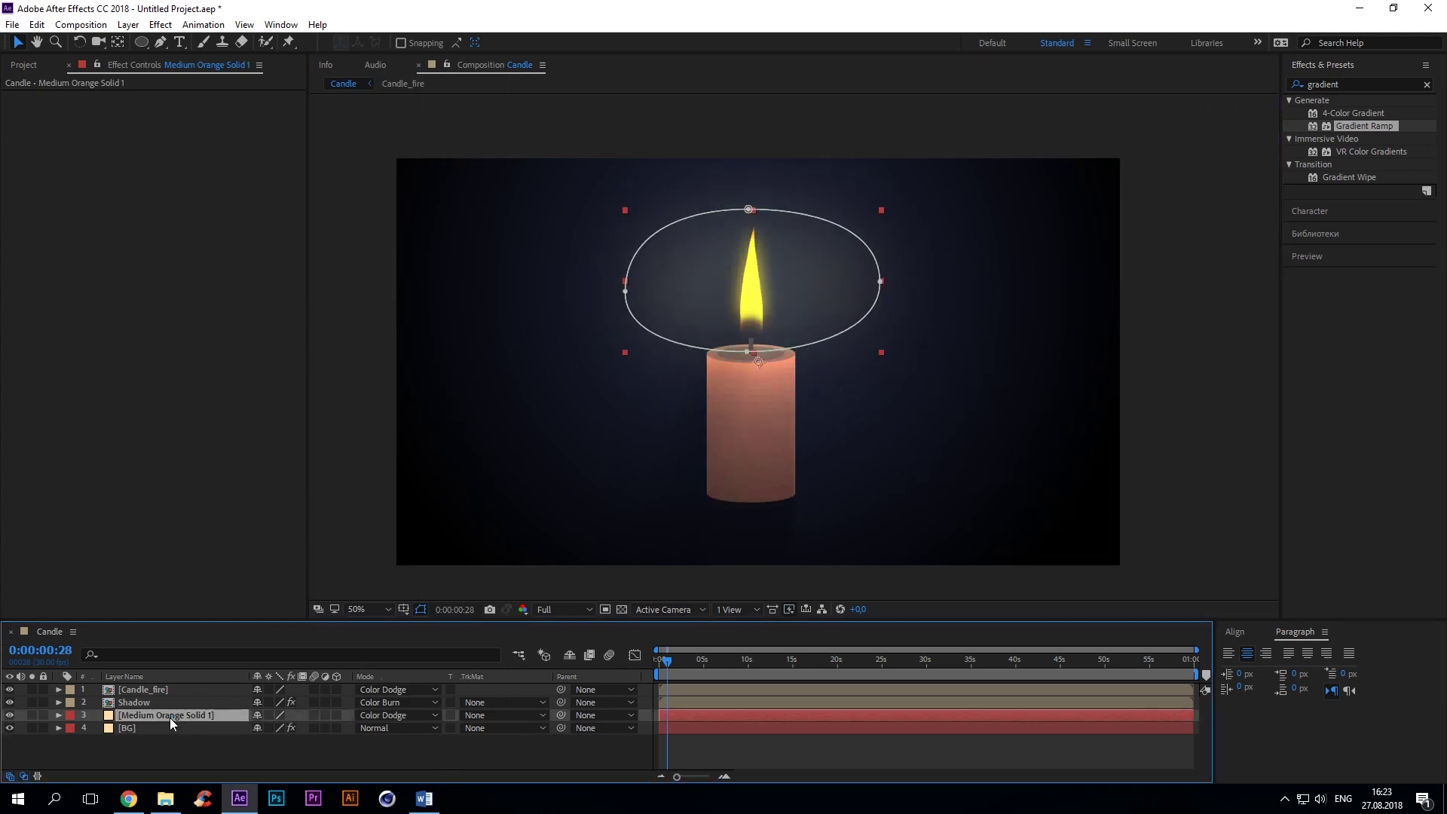
left_click(58, 716)
left_click(59, 715)
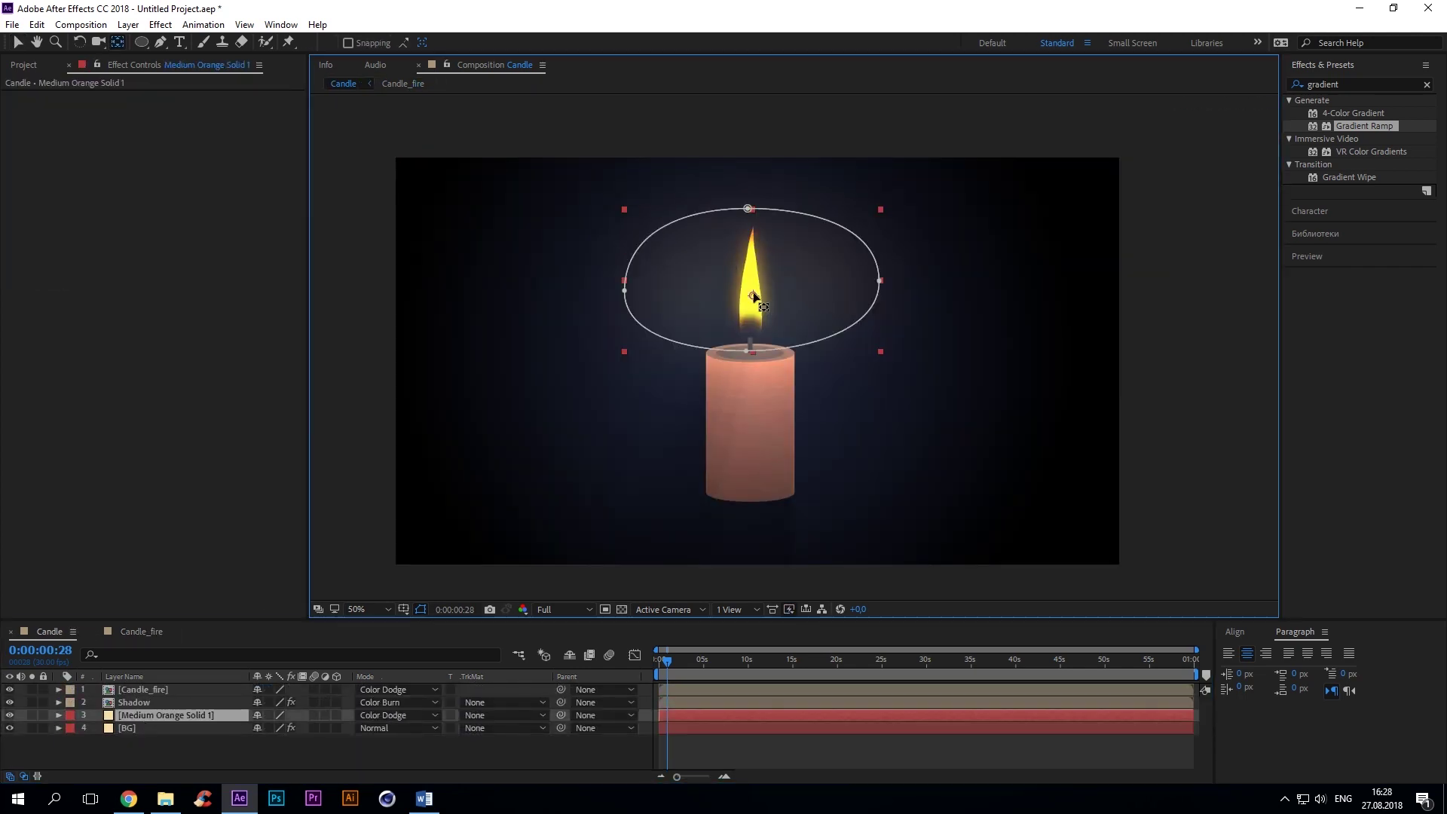
left_click(59, 714)
left_click(72, 715)
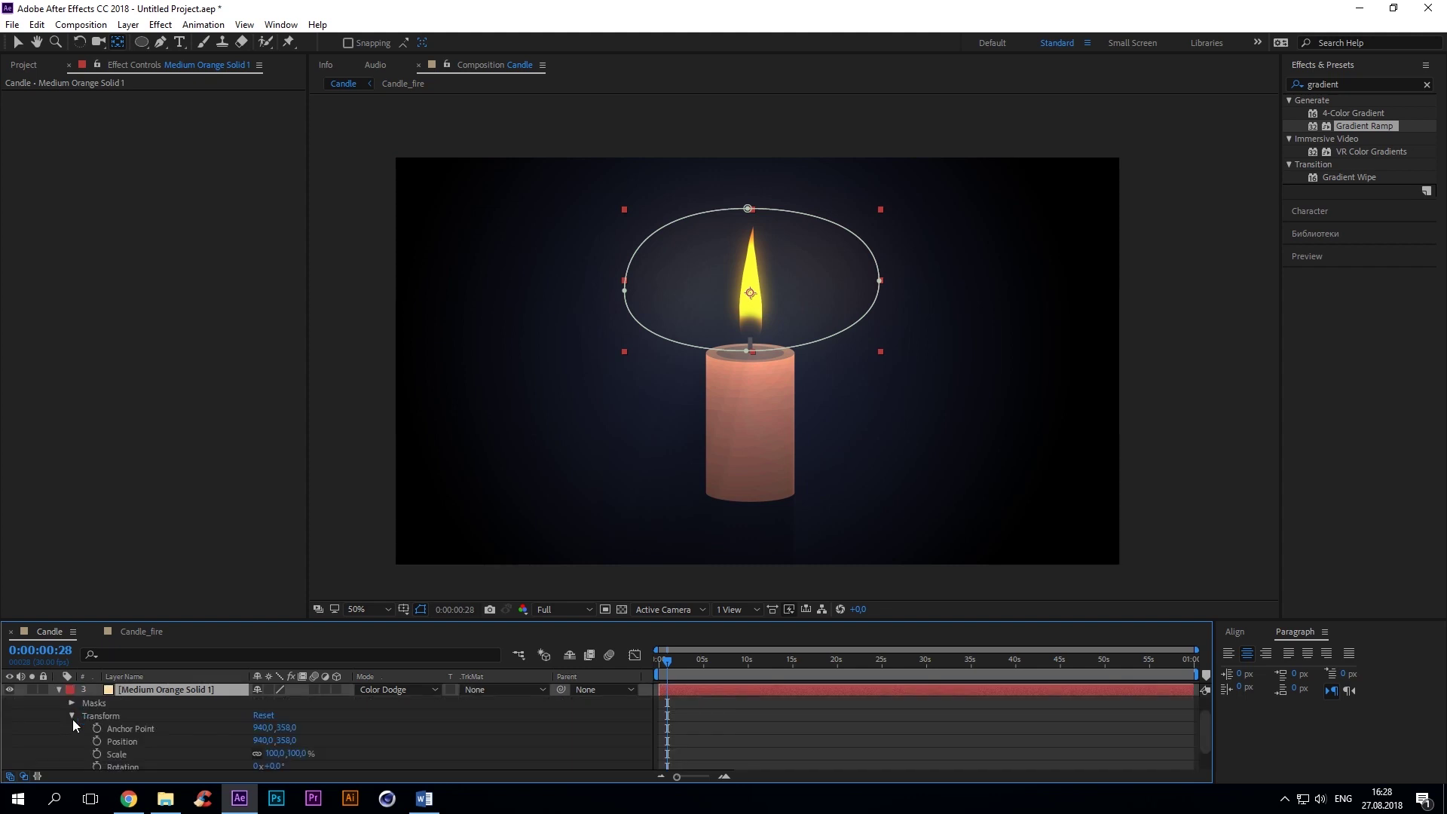
scroll(137, 743, "down", 2)
left_click(96, 711, "alt")
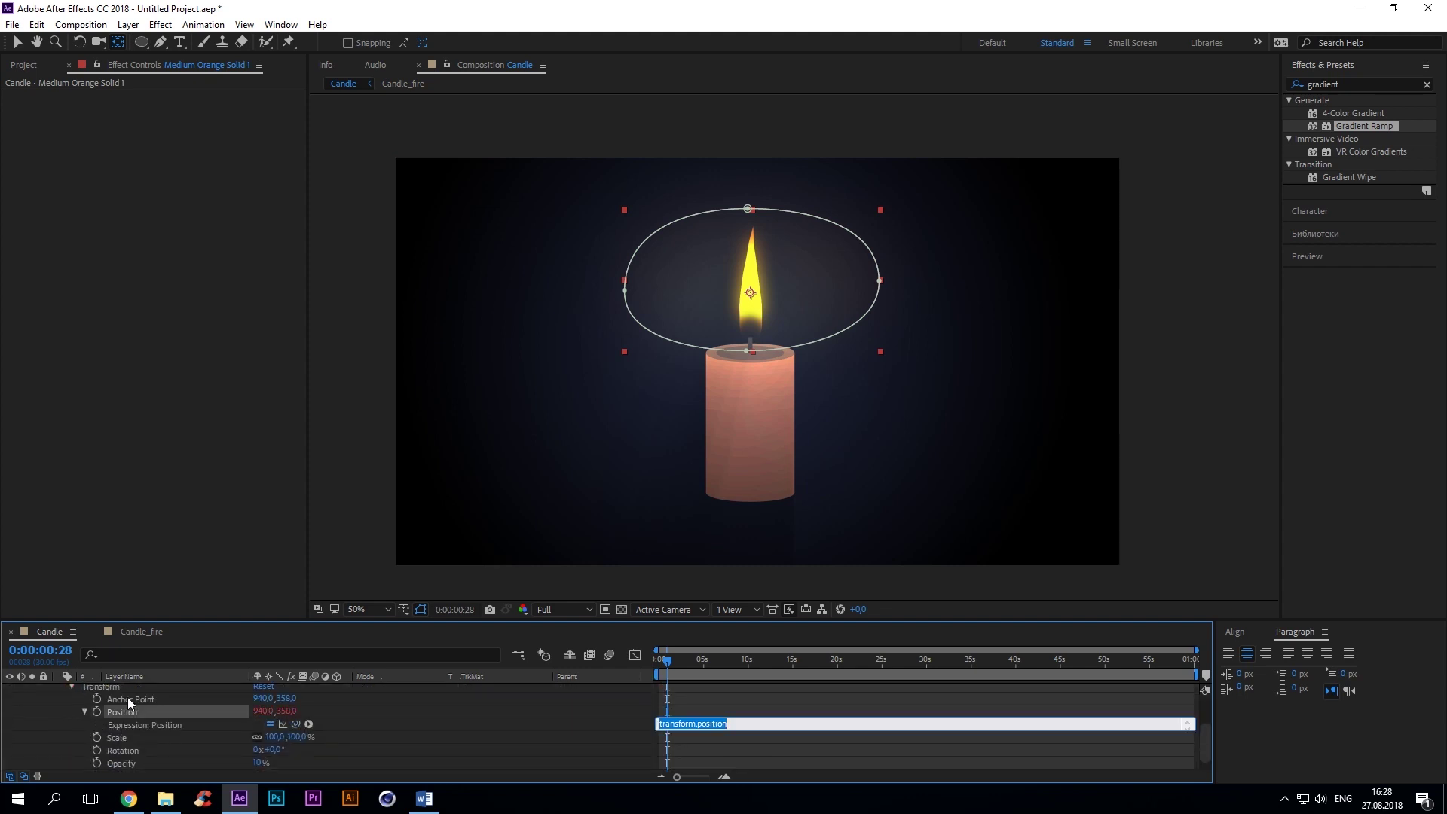
type("co")
type("\"\"")
key("Left")
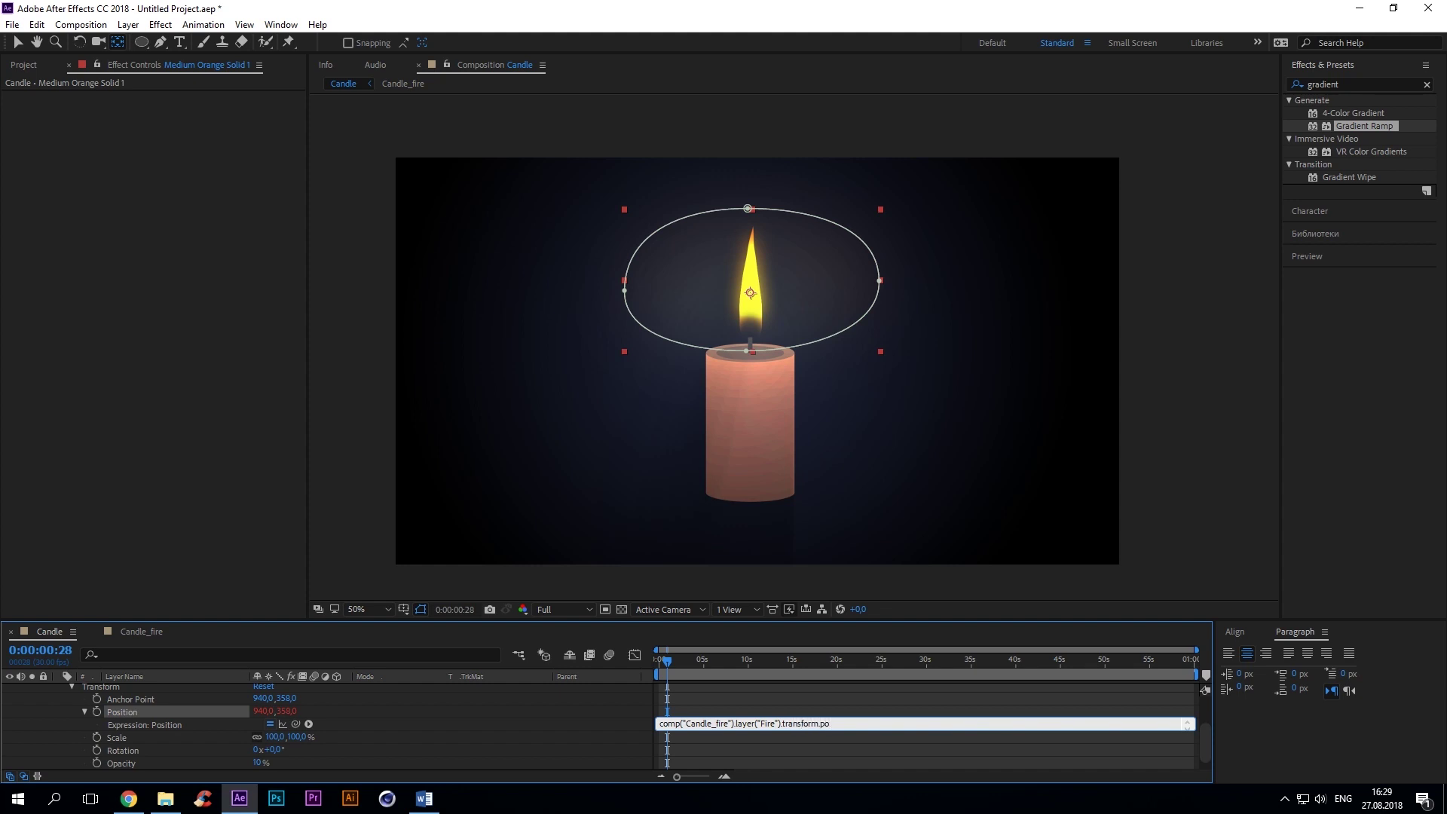
left_click(565, 742)
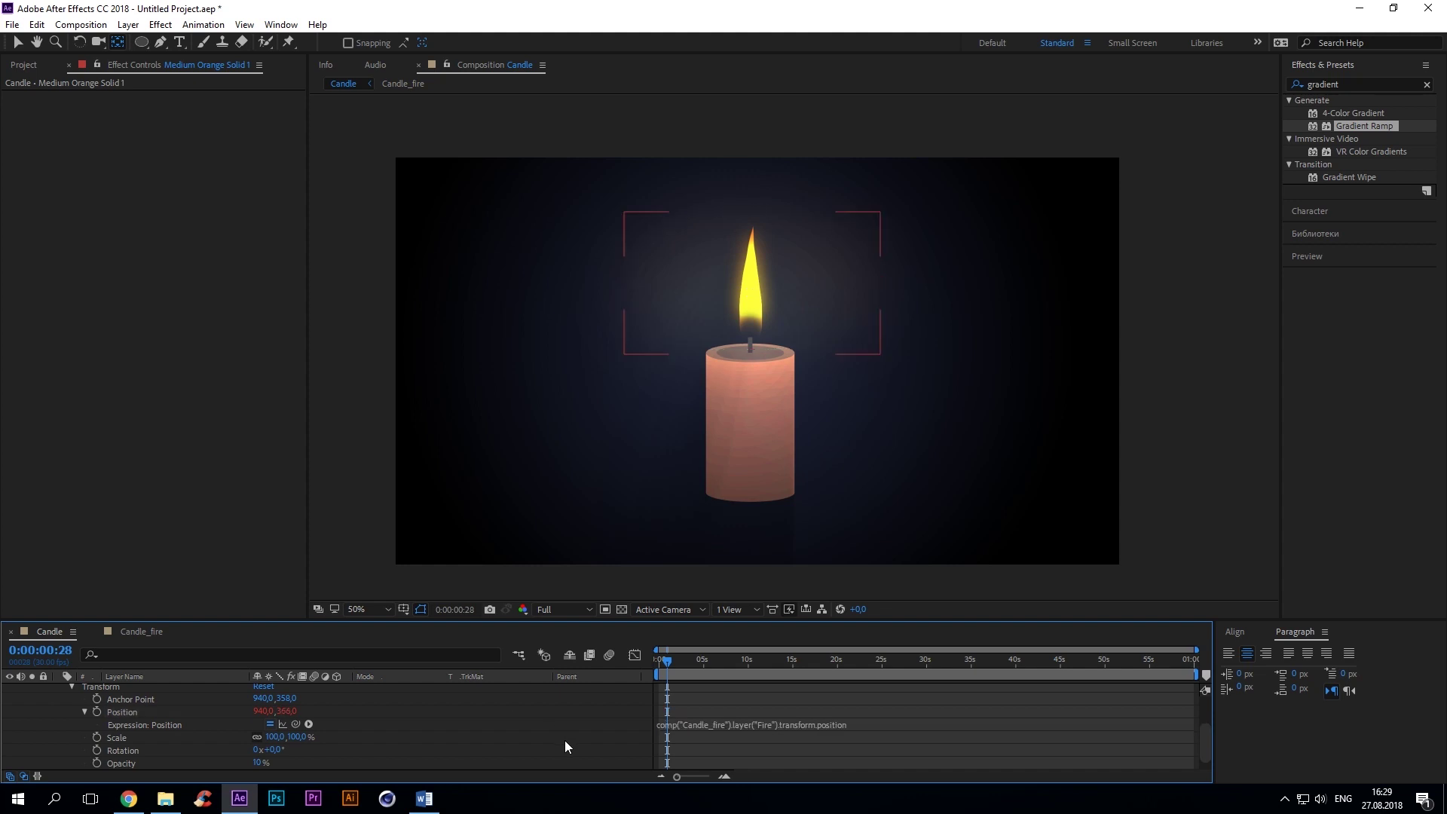
Copy the position expression and select the BG layer
scroll(546, 743, "up", 1)
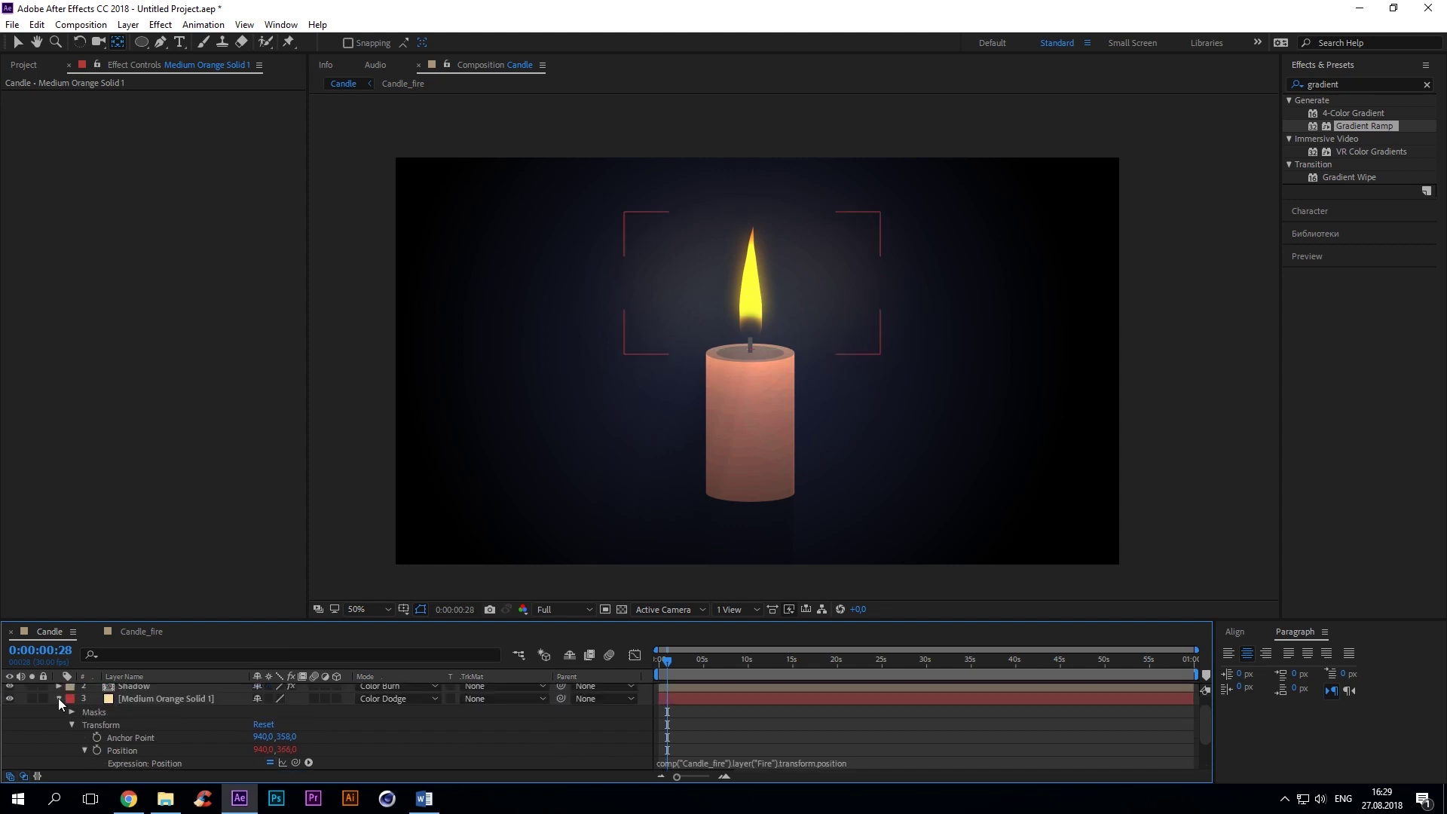
left_click(772, 762)
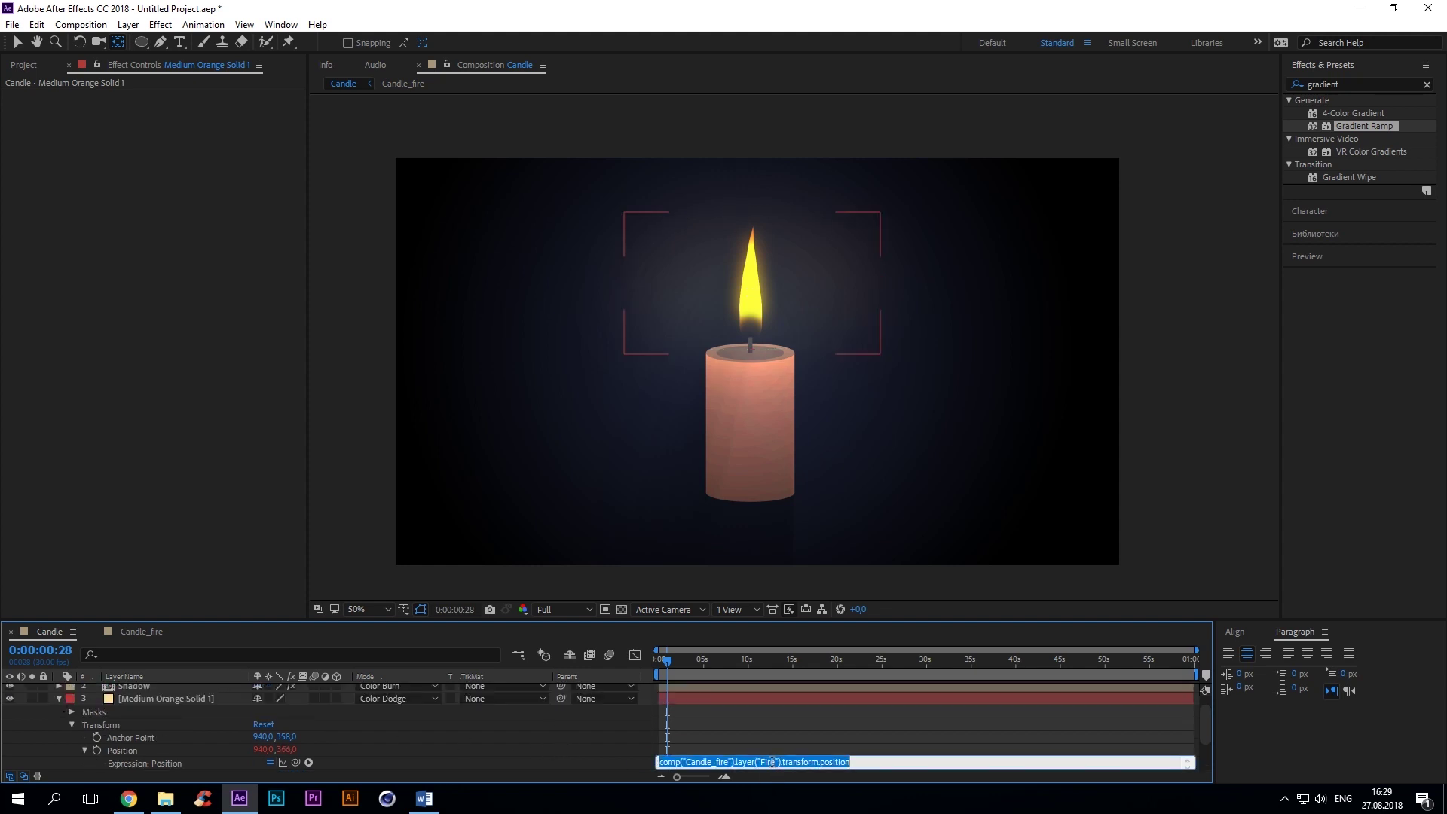
left_click(59, 698)
left_click(143, 728)
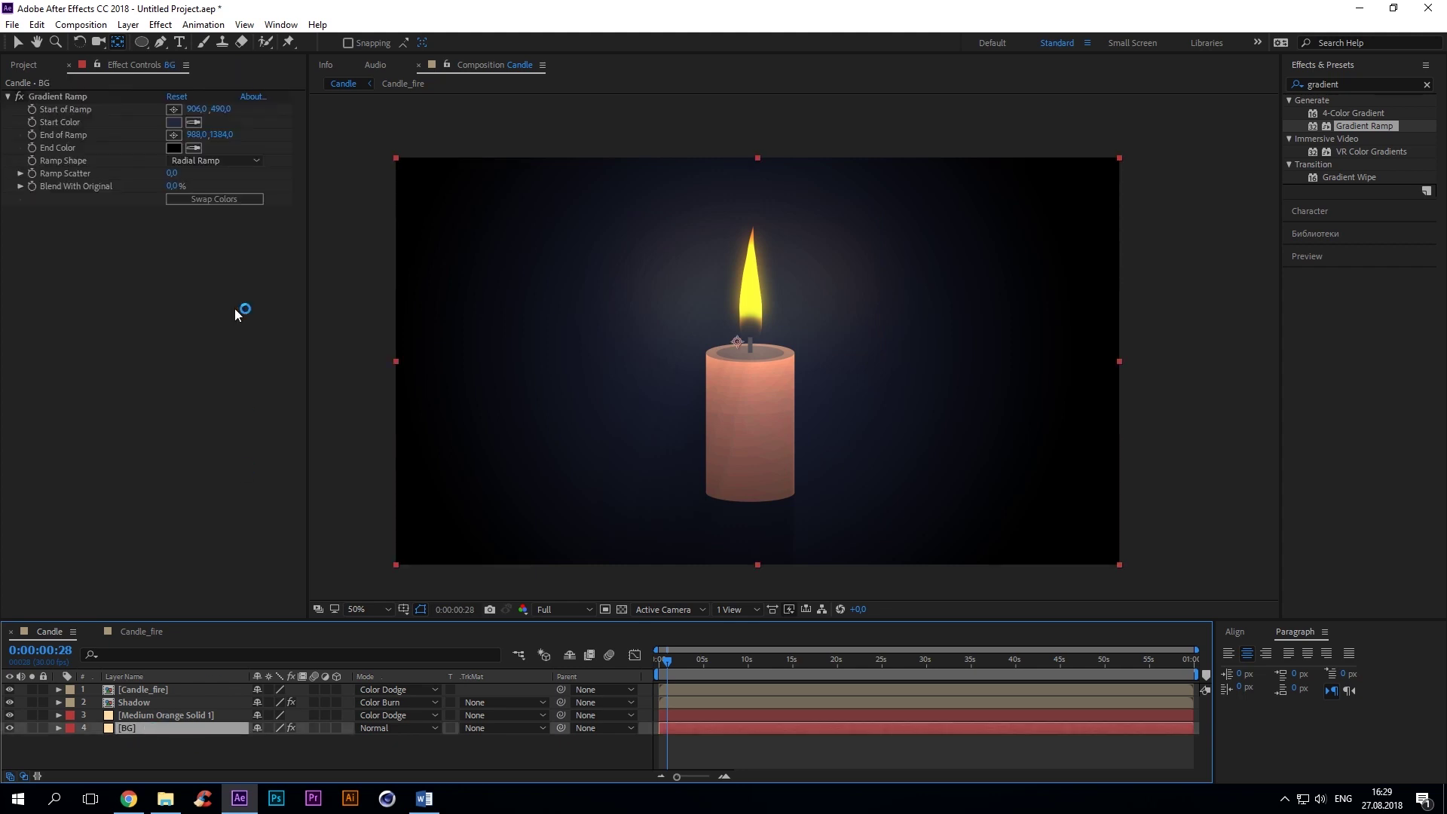
Paste the Fire position expression into BG's Start of Ramp
left_click(33, 111, "alt")
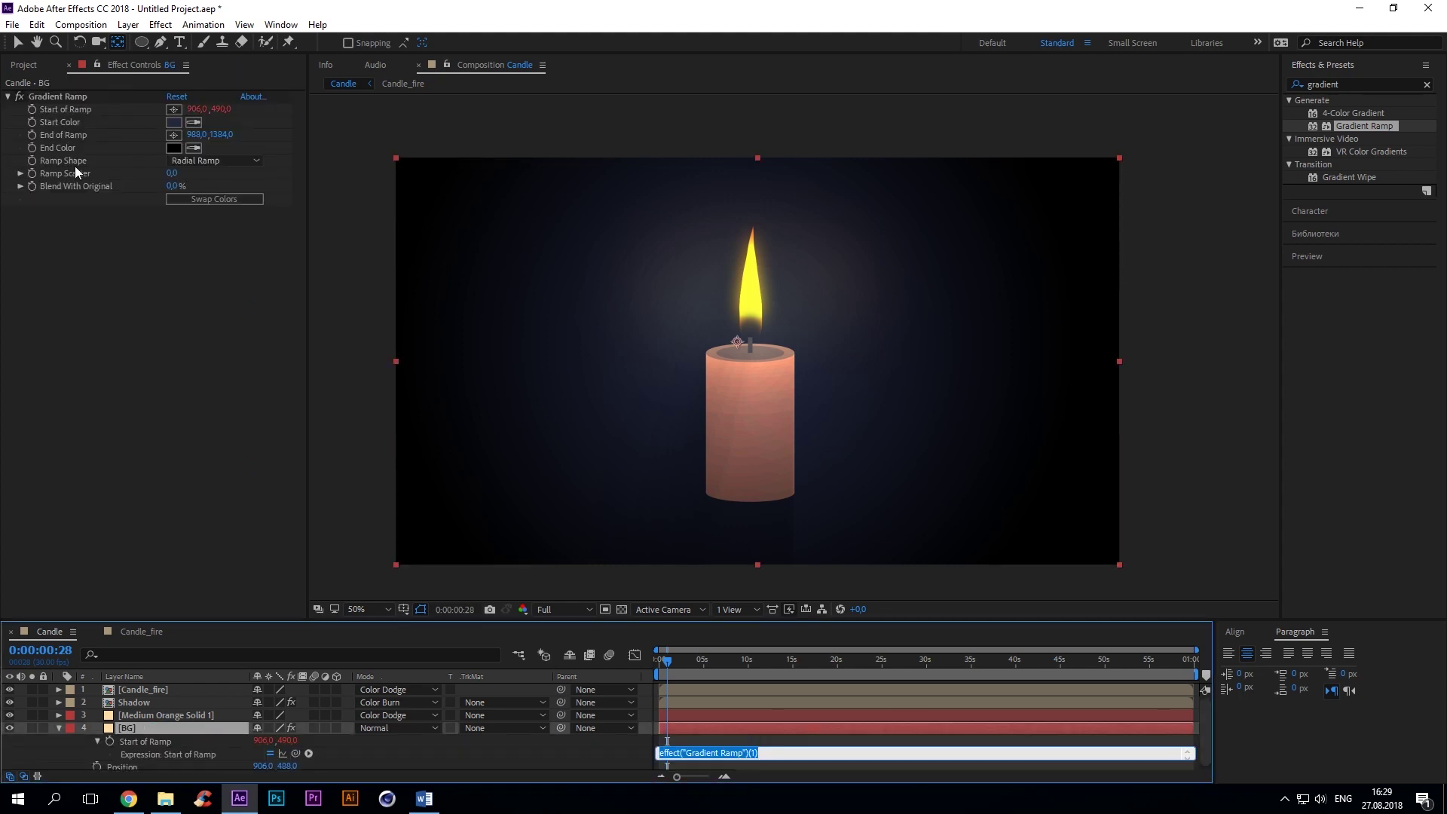
type("comp(\"Candle_fire\").layer(\"Fire\").transform.position")
left_click(582, 758)
left_click_drag(686, 663, 654, 669)
left_click(58, 728)
Preview the animation from frame 23 and lower BG's opacity to 0%
left_click(130, 730)
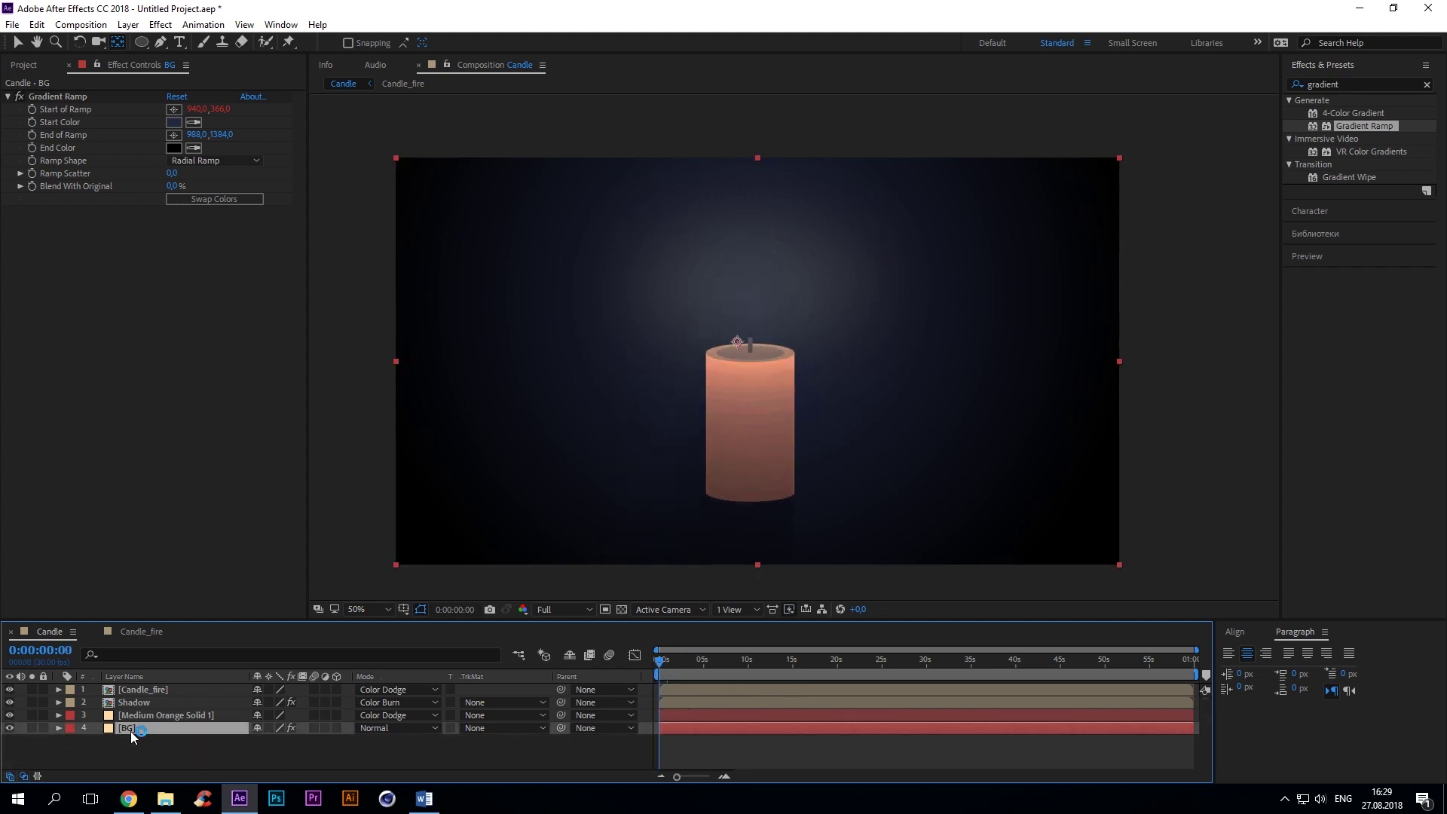
key("t")
left_click(150, 716)
key("t")
left_click(663, 664)
left_click_drag(664, 663, 667, 664)
scroll(736, 659, "up", 3)
key("space")
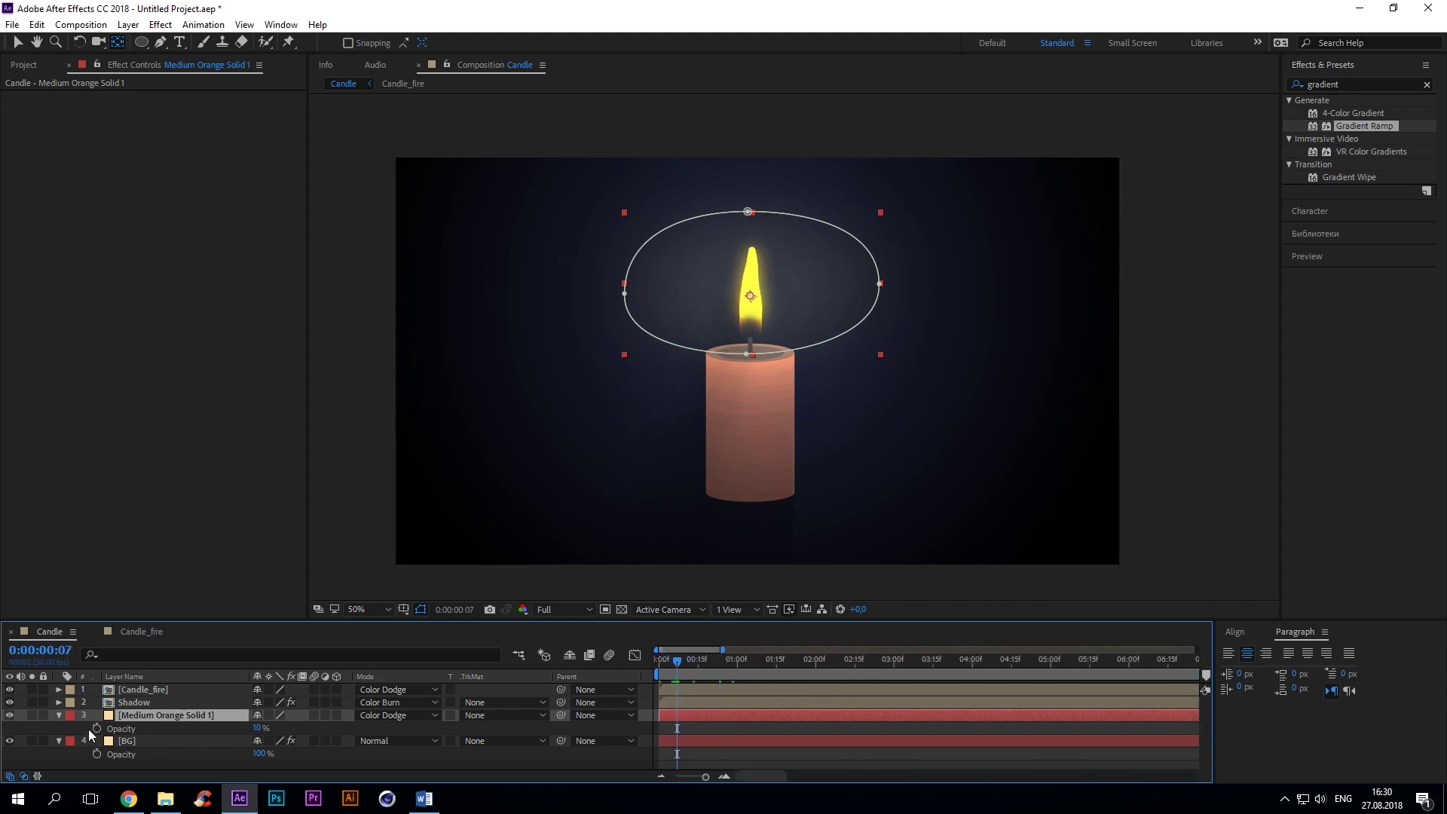
left_click(147, 737)
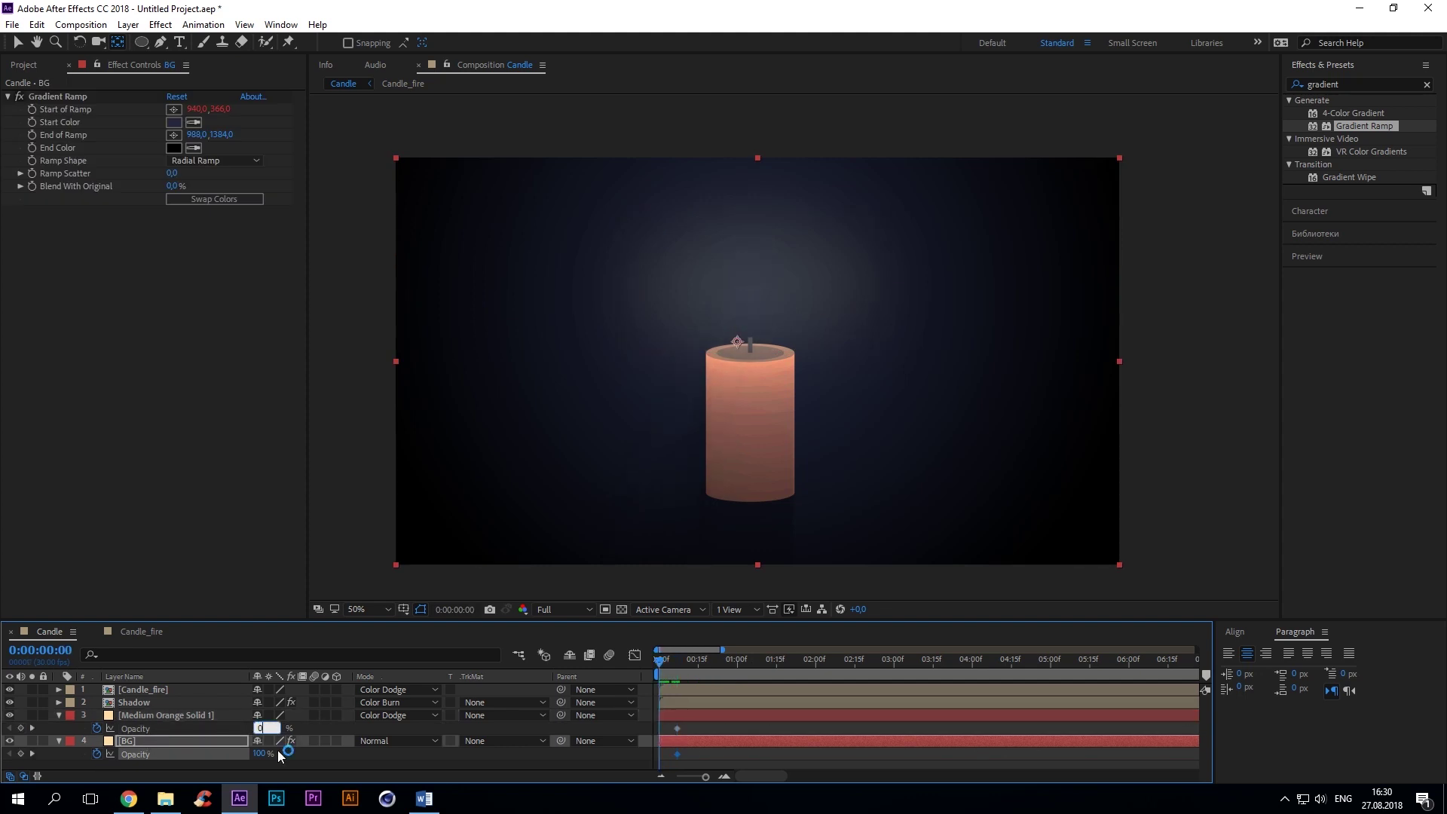
left_click_drag(264, 754, 83, 730)
left_click(59, 715)
Collapse the BG layer, then preview the $24 Elemental 2D FX pack on the RTFX VideoHive portfolio
left_click(58, 728)
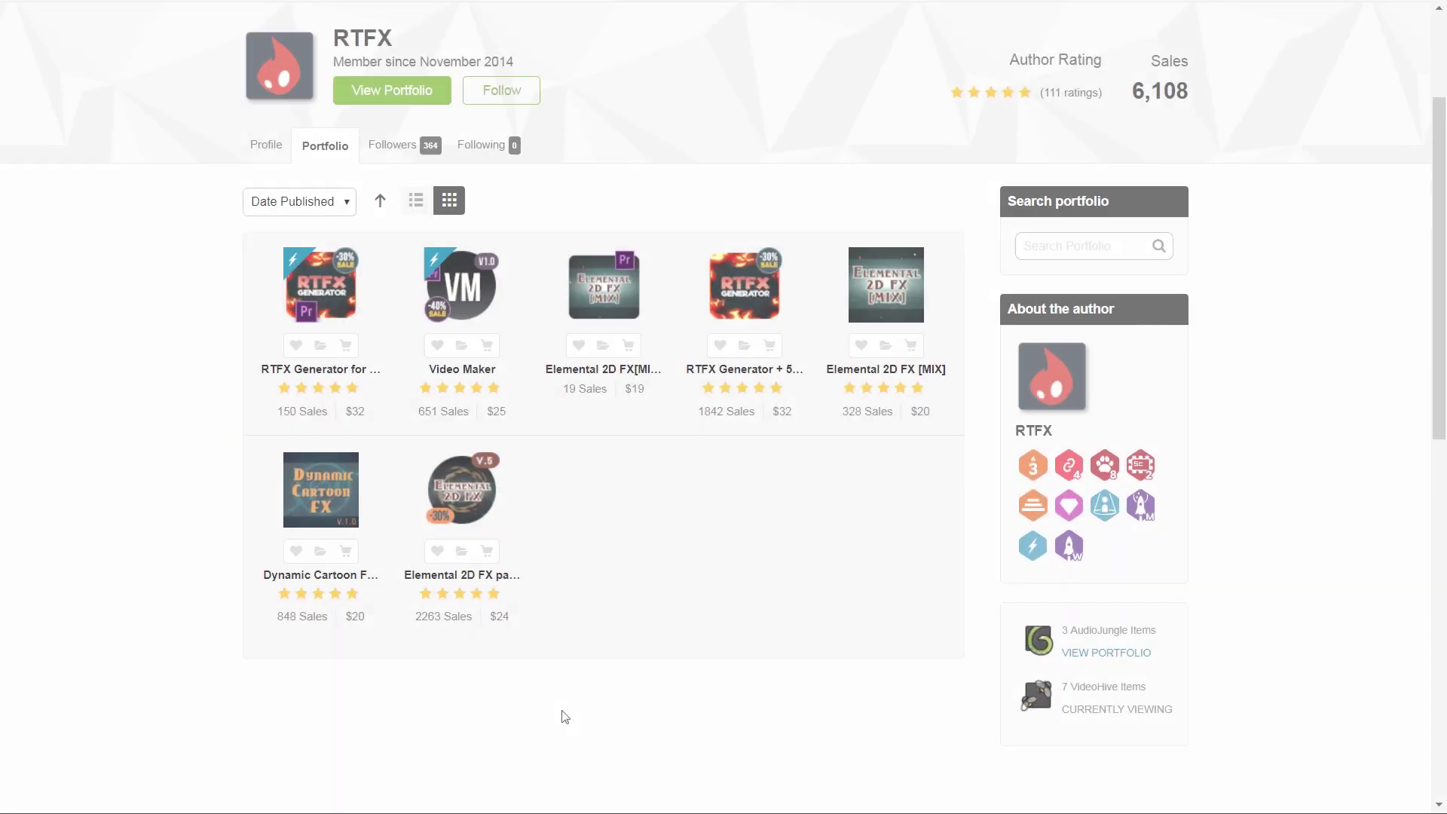
mouse_move(481, 491)
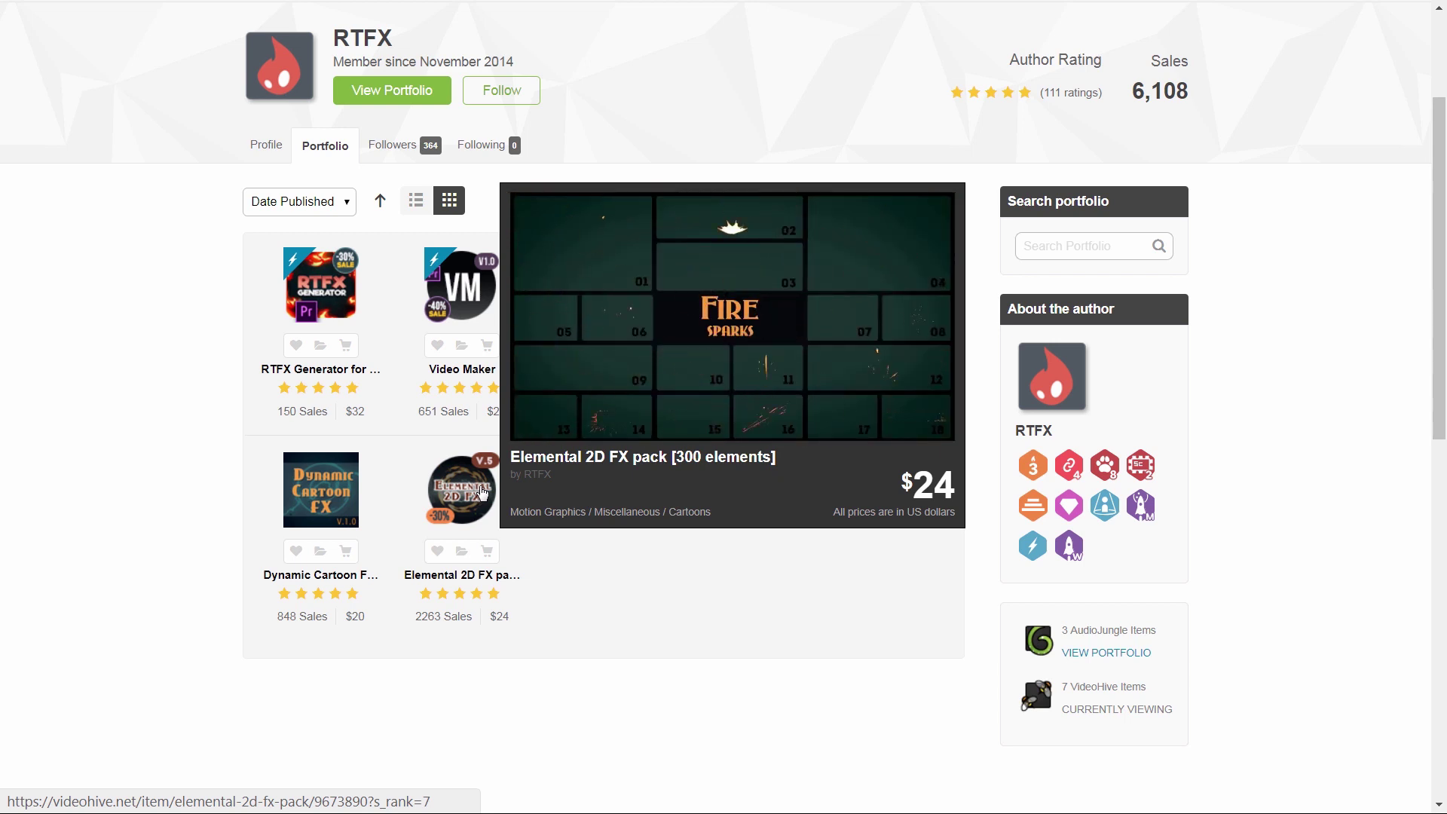
Preview the $32 RTFX Generator + 510 FX pack in the portfolio grid
mouse_move(755, 294)
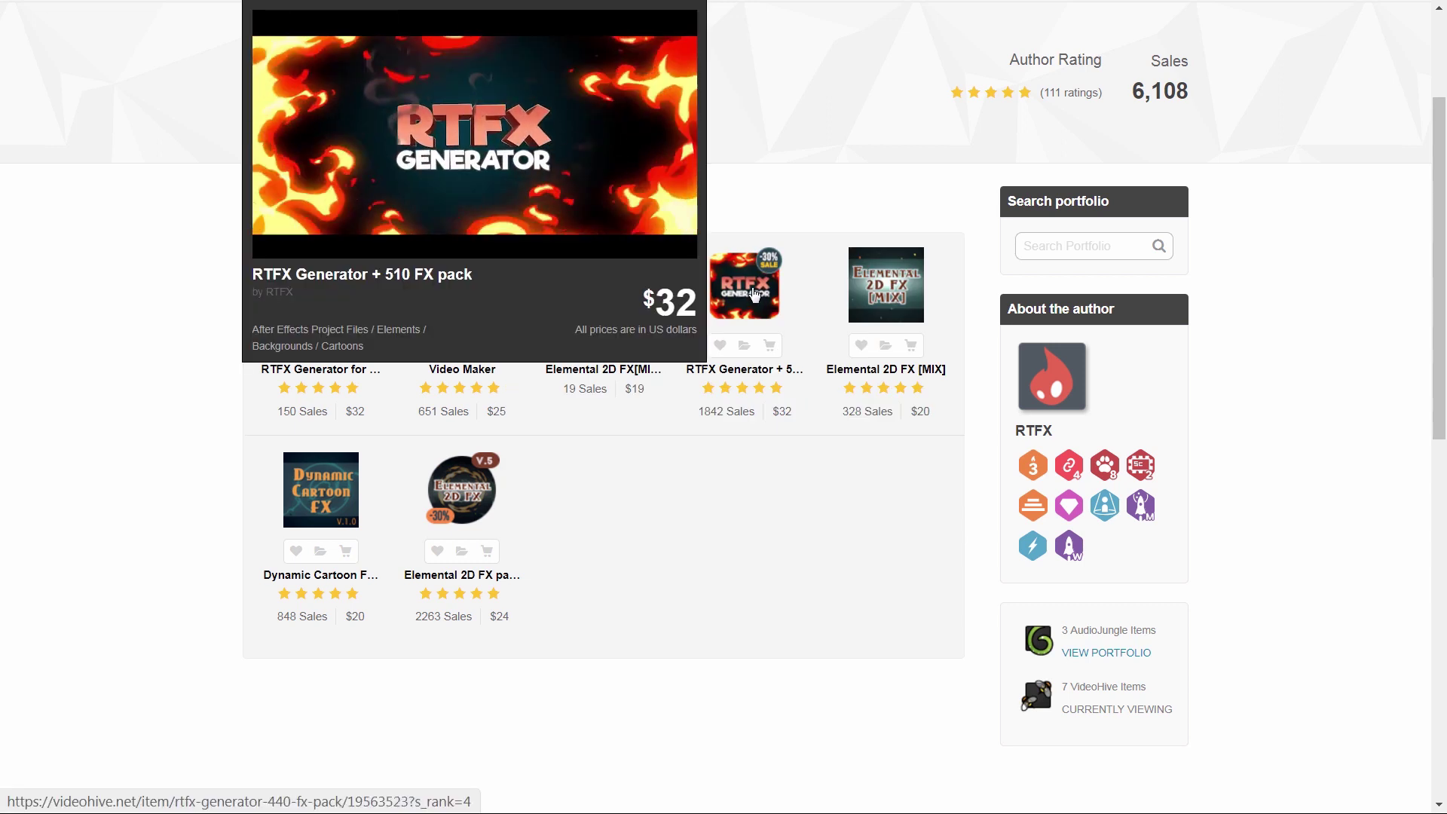